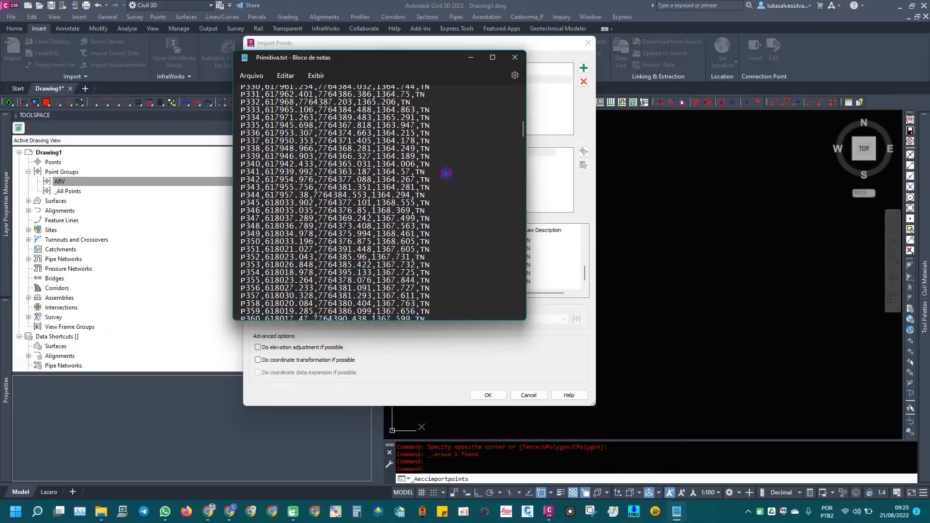
- Edit Primitiva.txt to use the descriptions ARVORE for P1–P4, POSTE for P5–P7 and CERCA from P8, and save and close it
left_click(521, 130)
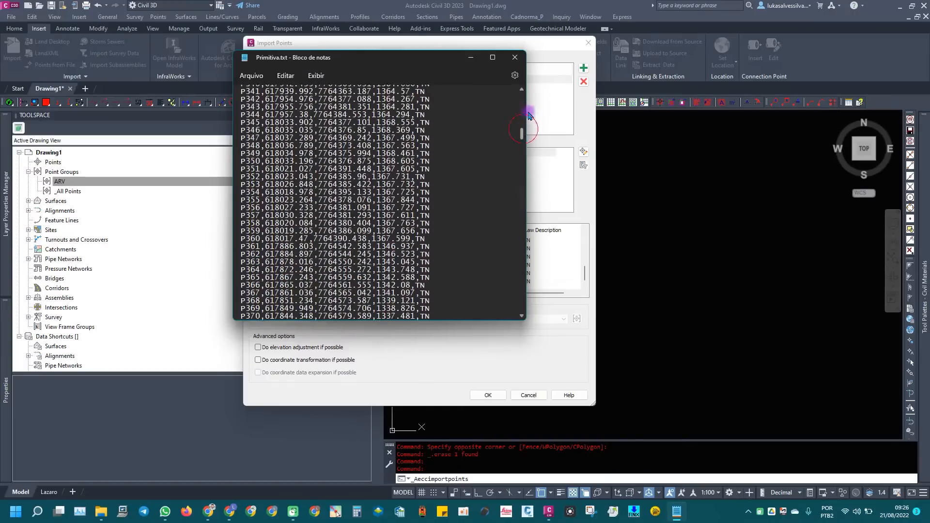
left_click_drag(522, 134, 518, 102)
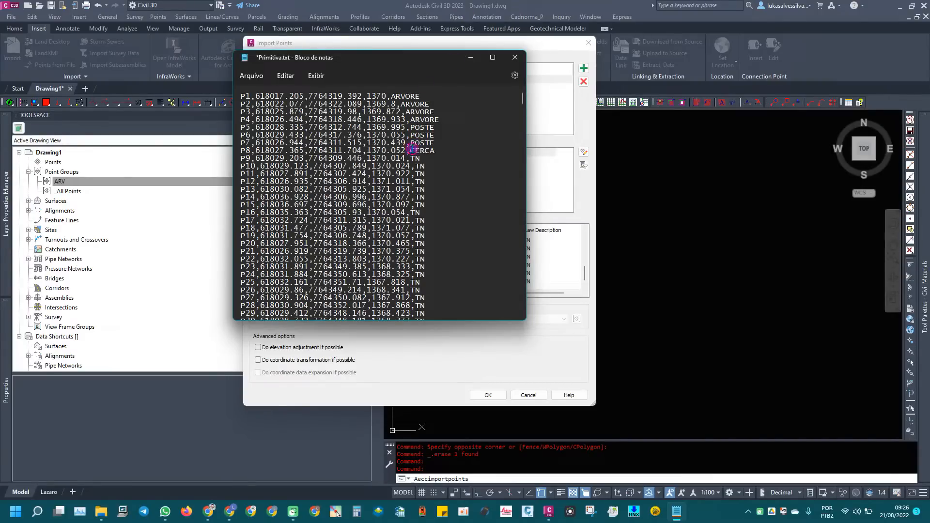
mouse_move(425, 158)
left_mouse_down()
mouse_move(241, 158)
mouse_move(412, 159)
left_mouse_up()
left_click(515, 57)
left_click(325, 220)
- Replace the source file listed for point import with Primitiva.txt and import its points in PENZD (space delimited) format
left_click(583, 81)
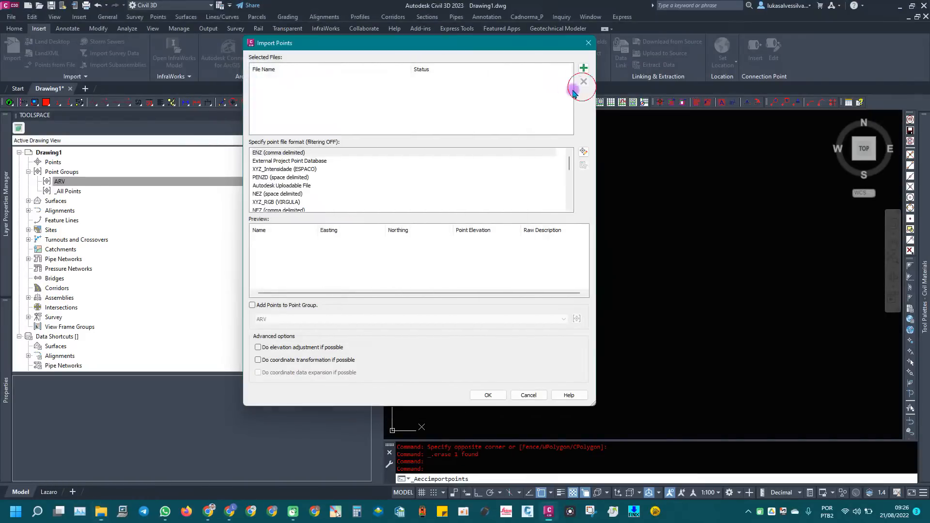
left_click(583, 68)
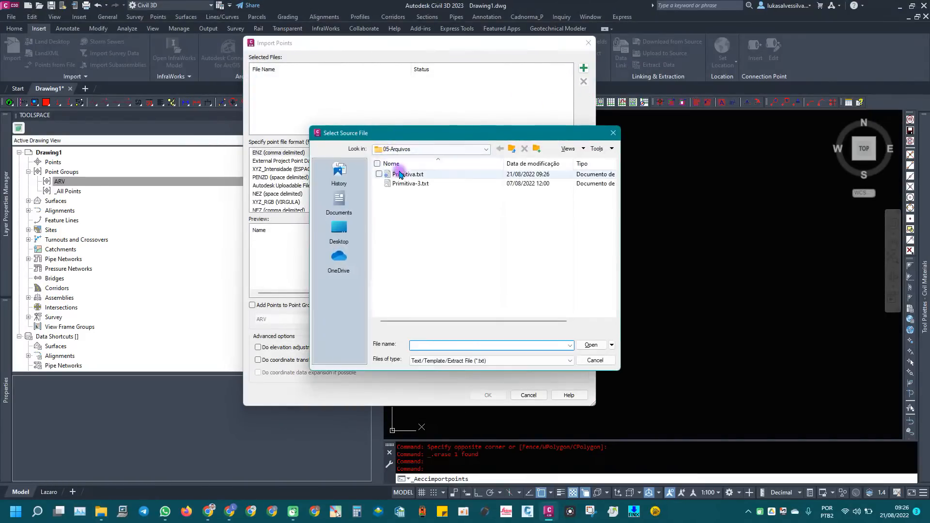
double_click(395, 171)
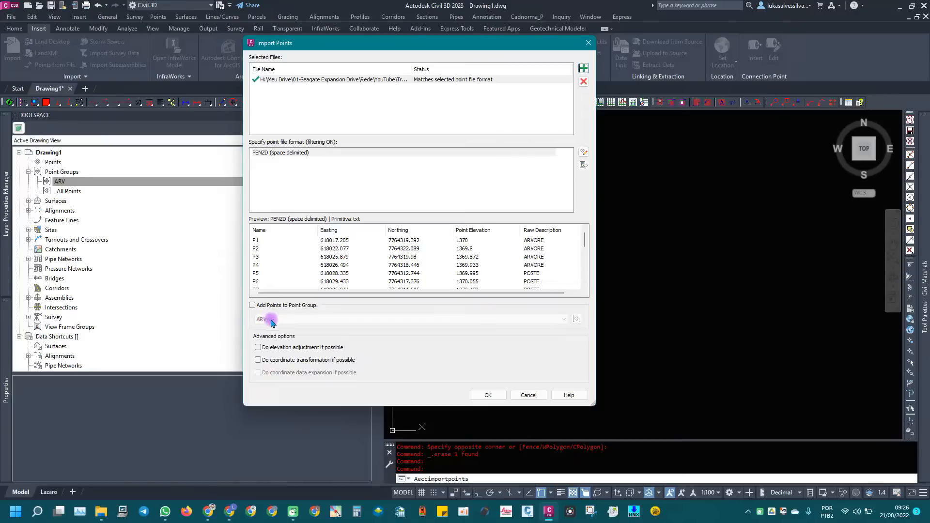
left_click(487, 395)
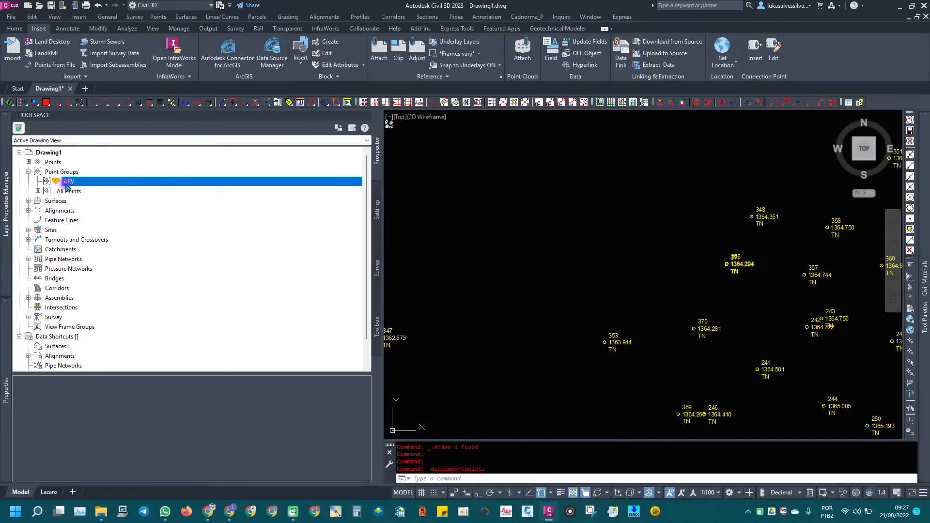
- Update the out-of-date ARV point group with the imported points
right_click(76, 185)
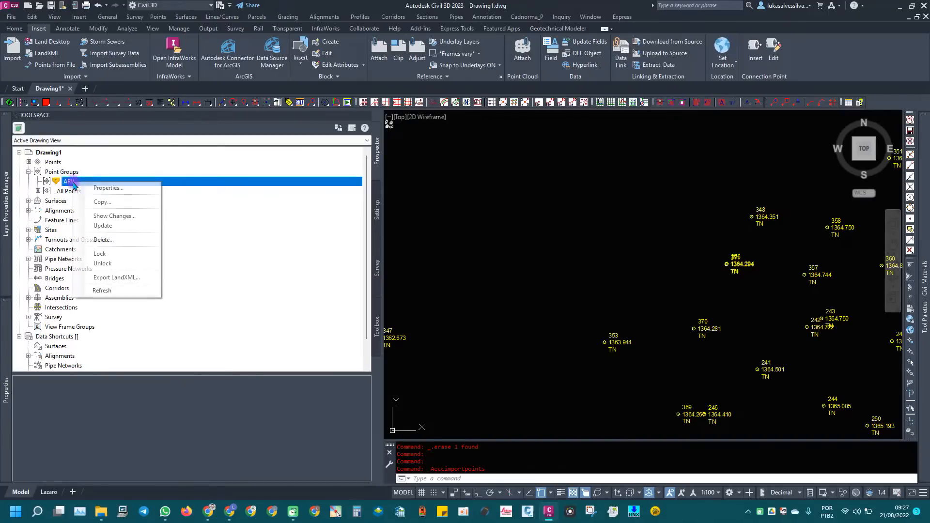
left_click(102, 226)
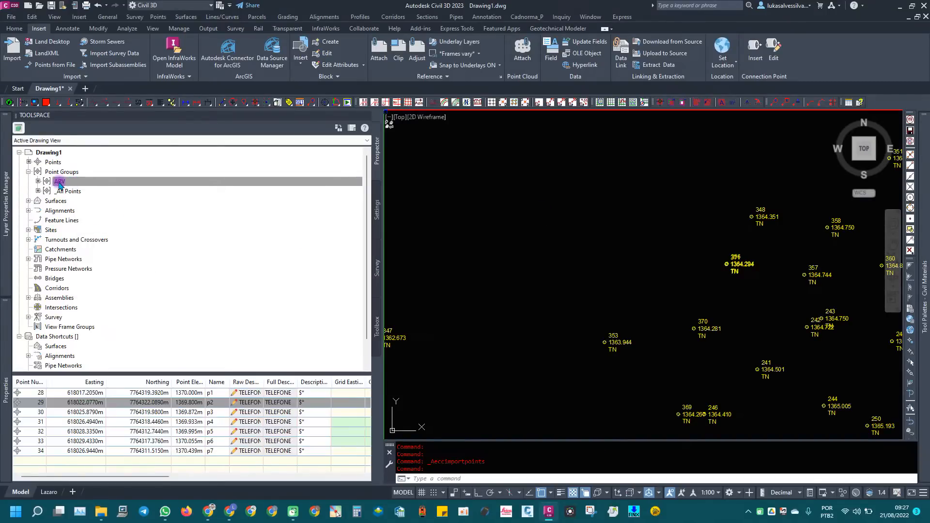
scroll(658, 239, "down", 5)
scroll(685, 270, "down", 4)
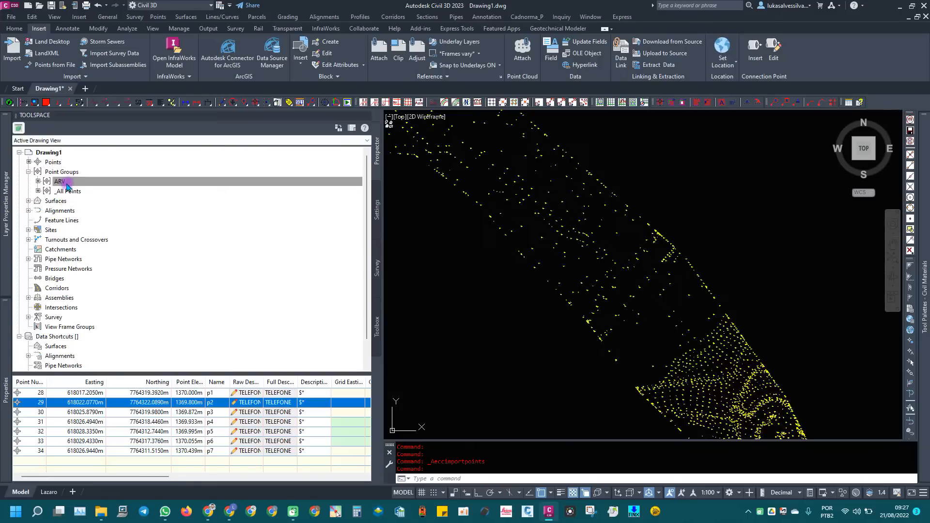
- Select the ARV group's points in the drawing and examine where they lie among the survey points
right_click(68, 186)
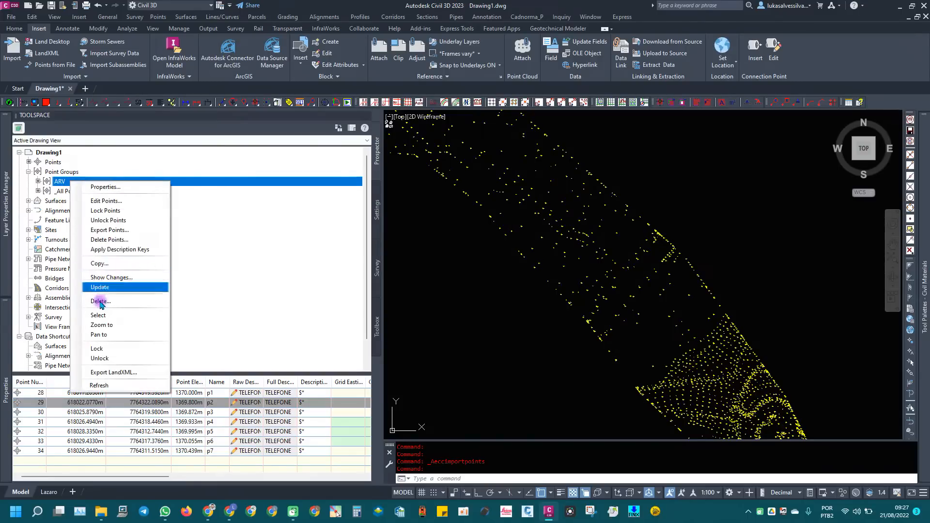
left_click(100, 316)
scroll(712, 251, "down", 2)
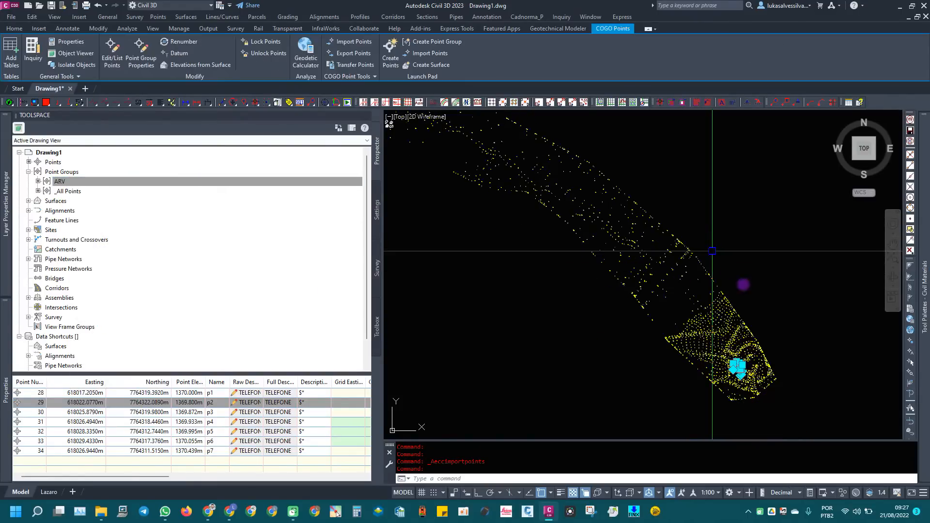
scroll(731, 291, "up", 8)
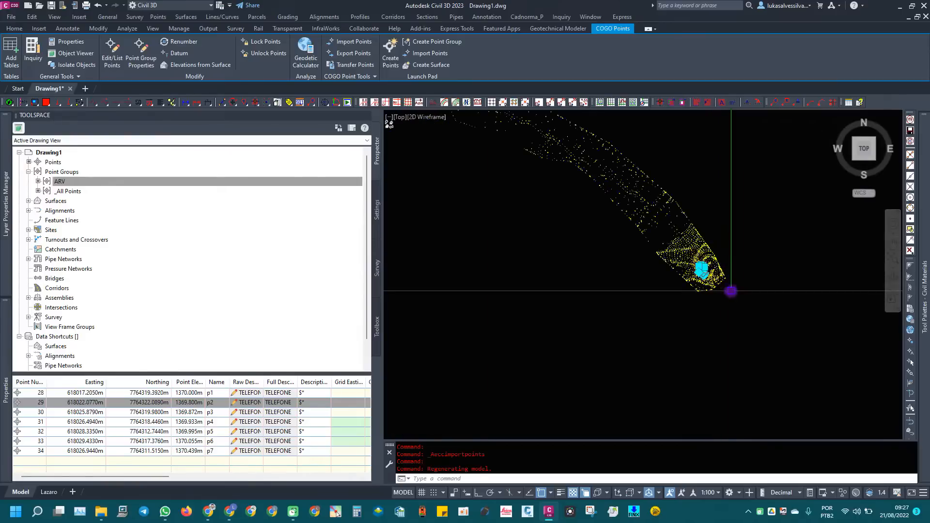
scroll(673, 315, "up", 6)
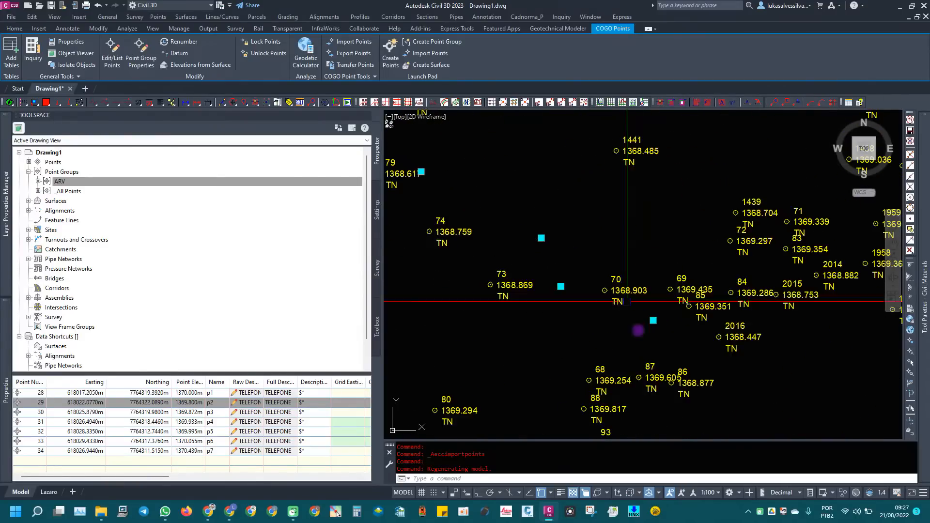
scroll(673, 315, "down", 5)
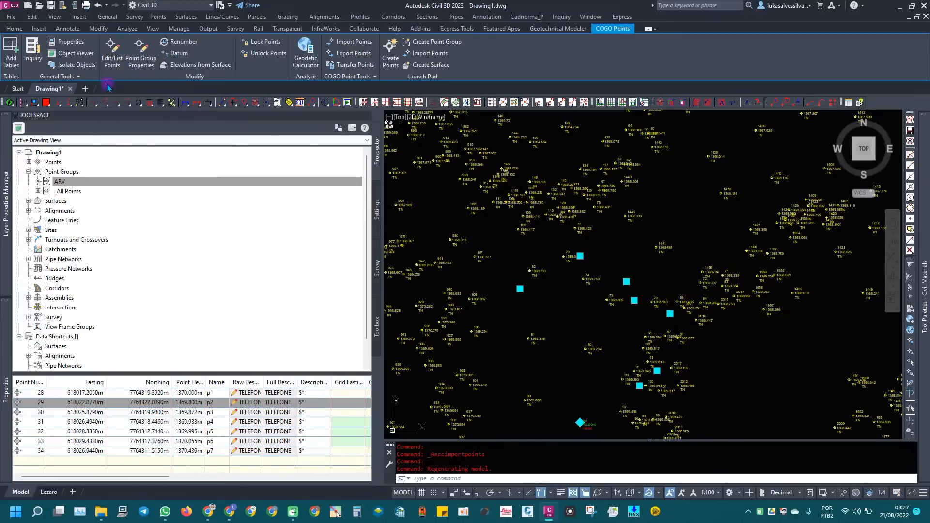
- Limit the ARV point group's raw description matching to ARVORE, excluding CS, DIV, POSTE, PV and STA
right_click(58, 180)
left_click(100, 187)
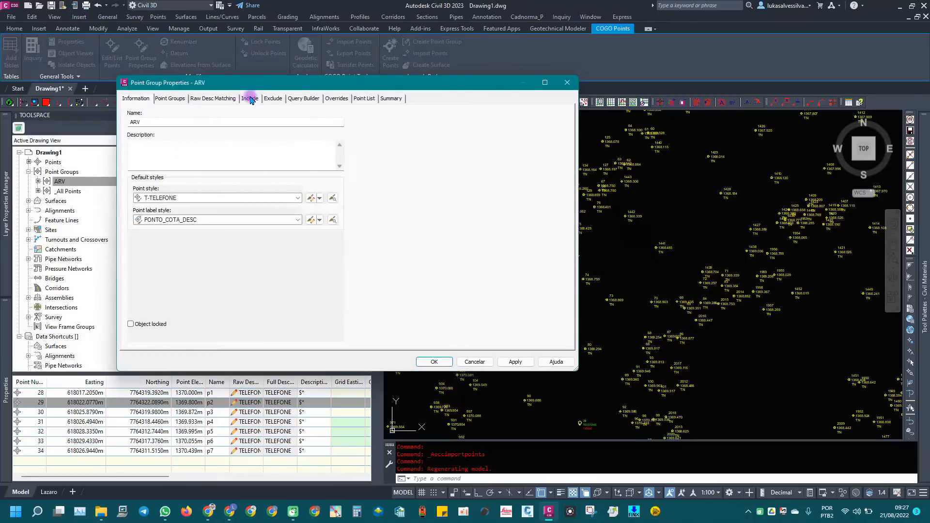
left_click(212, 98)
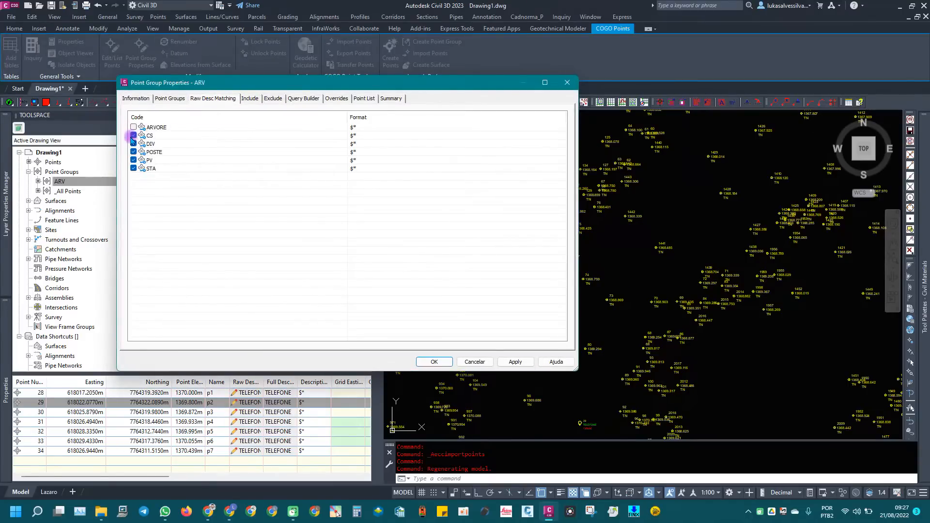
left_click(133, 161)
left_click(131, 172)
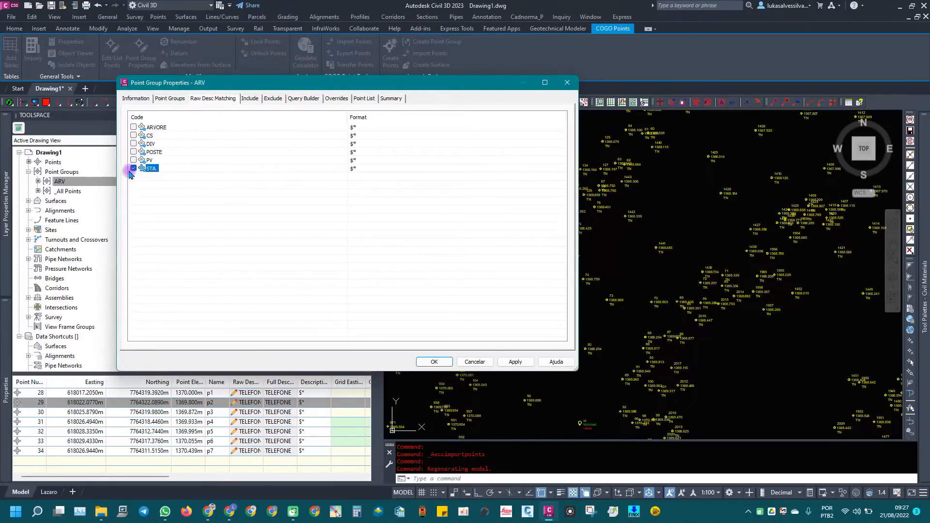
left_click(132, 127)
left_click(433, 364)
- Select the ARV group's points in the drawing to check which ones the ARVORE filter includes
right_click(85, 182)
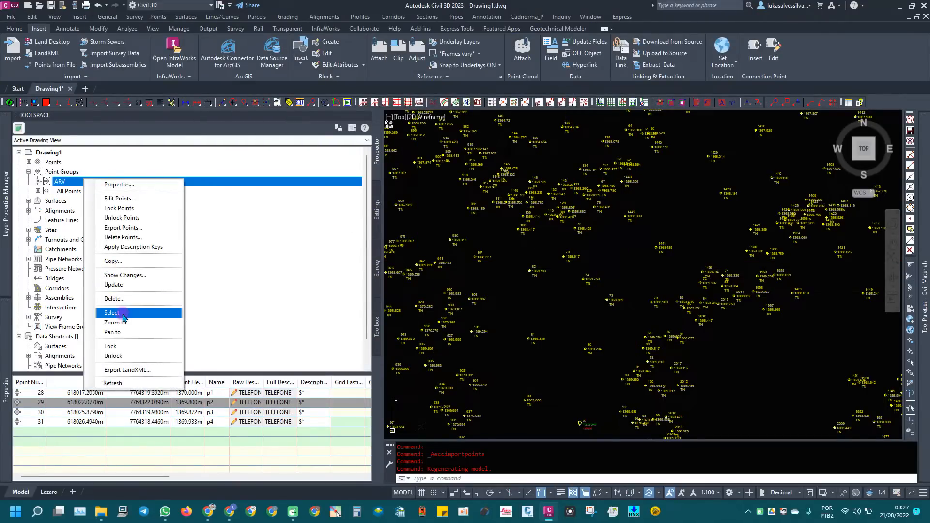
left_click(119, 313)
scroll(625, 328, "up", 6)
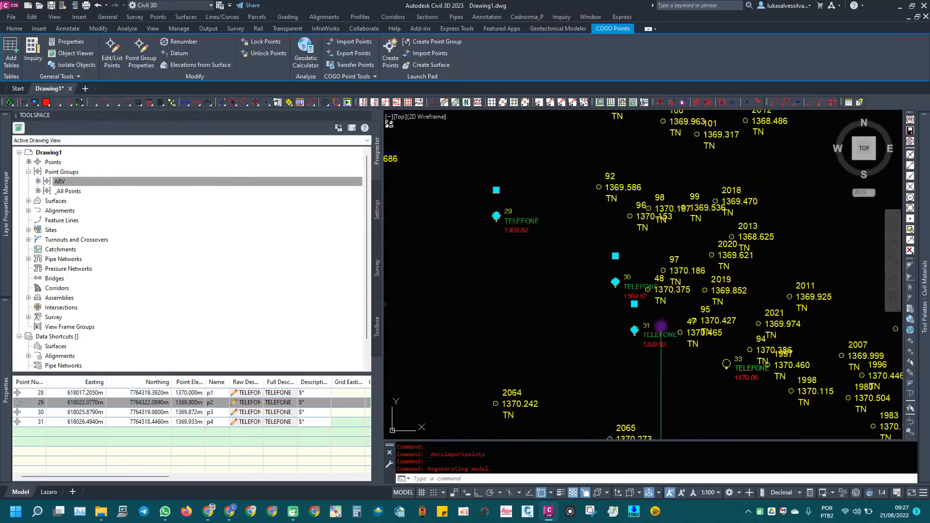
- Turn off the ARV point group's overrides for raw description, point style and point label style
right_click(87, 182)
left_click(106, 187)
left_click(310, 100)
left_click(335, 99)
left_click(133, 144)
left_click(133, 152)
left_click(133, 128)
left_click(434, 361)
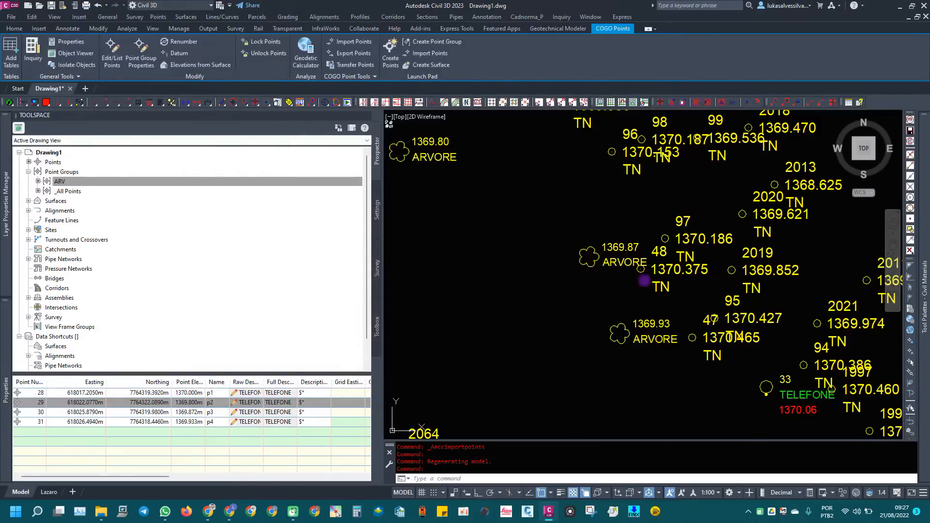
key("Escape")
- Compare the ARV group's tree points with the nearby TELEFONE points, selecting the group's points to see its members
scroll(624, 272, "down", 5)
scroll(731, 323, "up", 5)
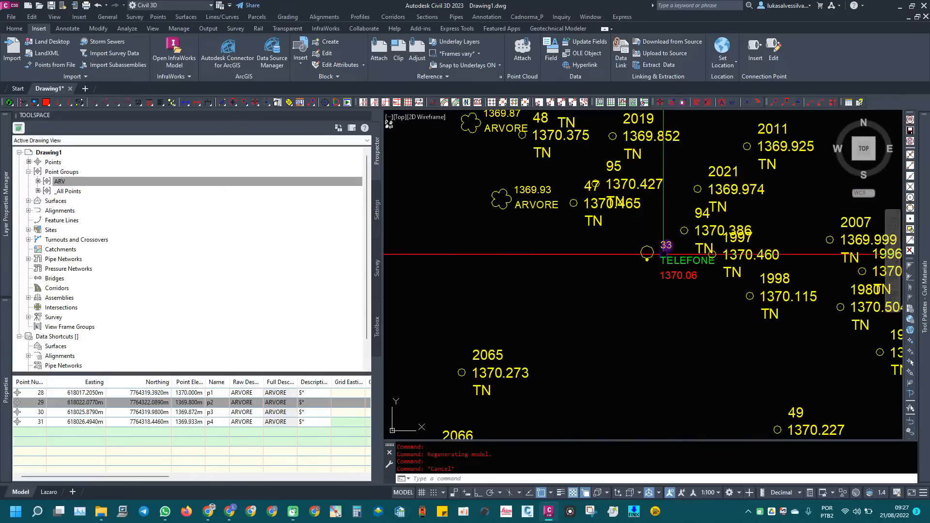
scroll(663, 262, "down", 5)
scroll(646, 339, "up", 3)
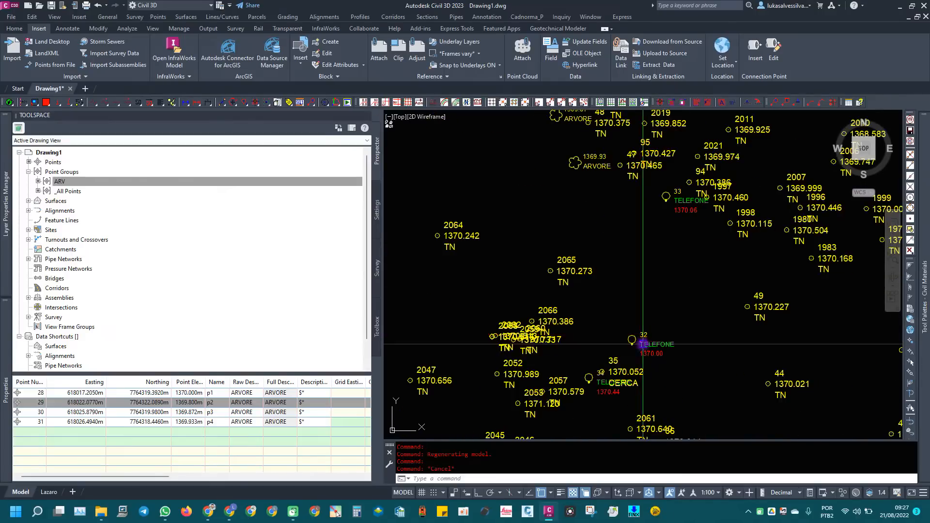
right_click(68, 183)
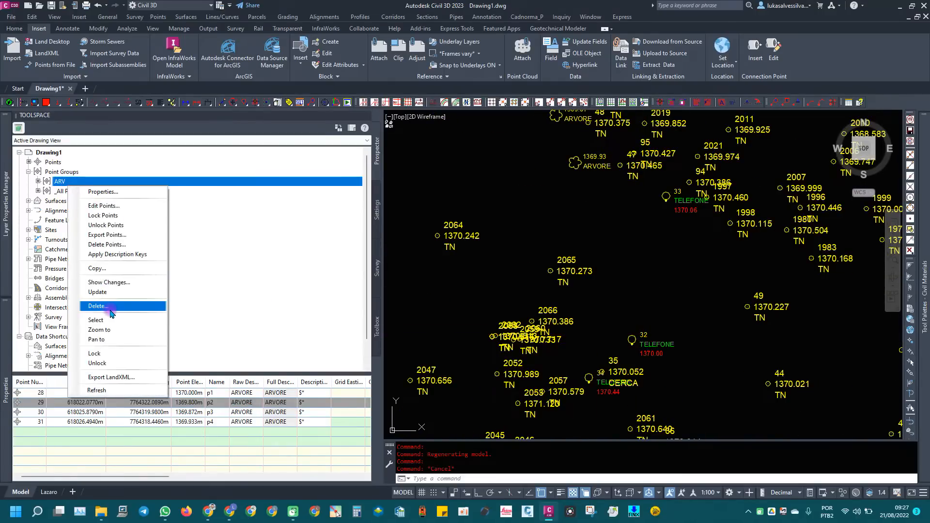
left_click(96, 320)
scroll(690, 239, "down", 3)
scroll(691, 239, "up", 2)
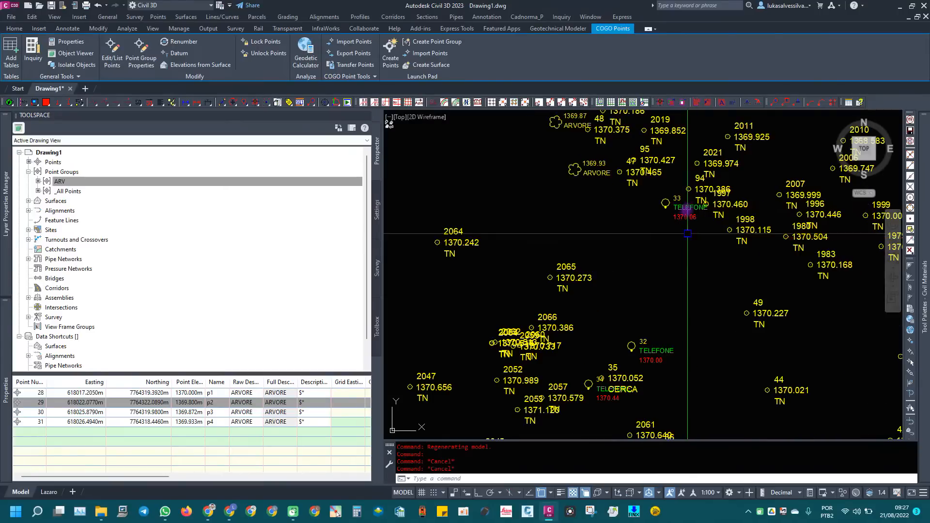
key("Escape")
- Select point 33 and examine its TELEFONE symbol and label alongside those of points 32 and 34
left_click(666, 202)
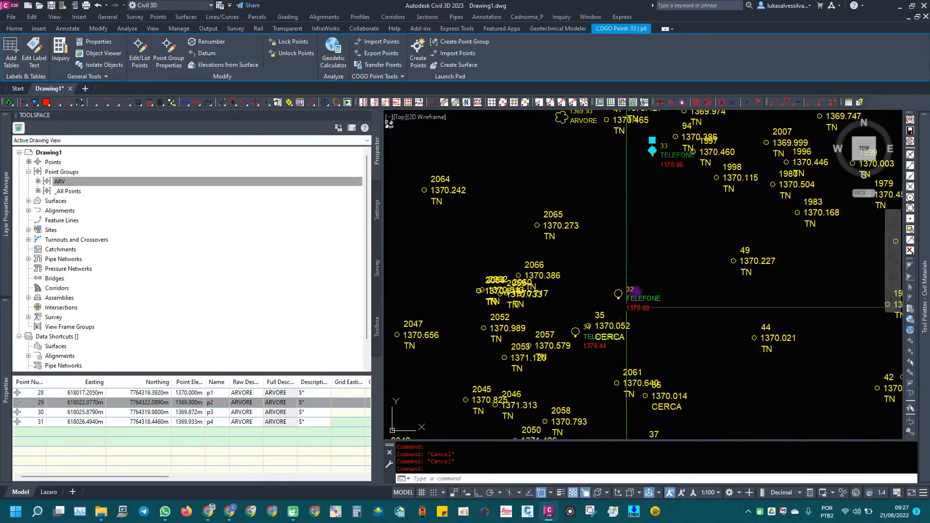
key("Escape")
scroll(624, 301, "up", 2)
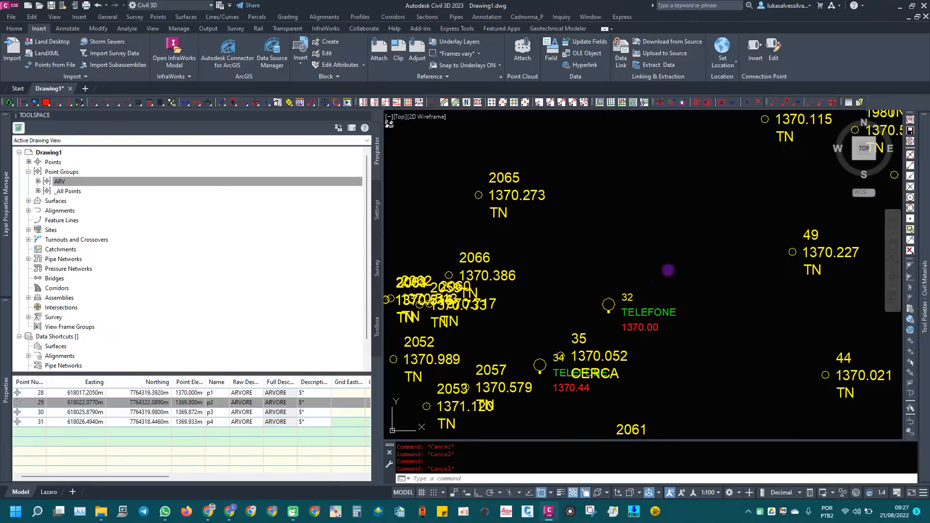
- Open the T-FILTRO-PONTOS description key set for editing, review its codes and styles, and close it
left_click(377, 207)
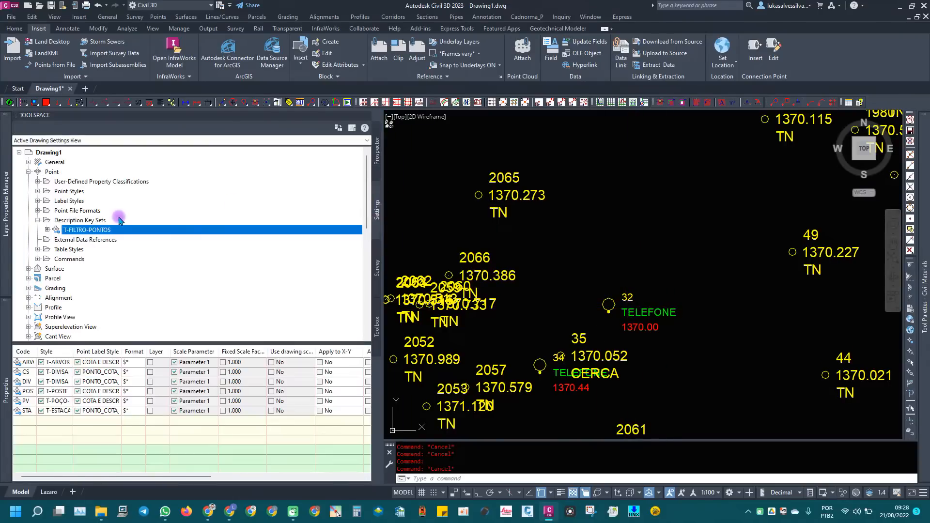
right_click(72, 232)
left_click(140, 251)
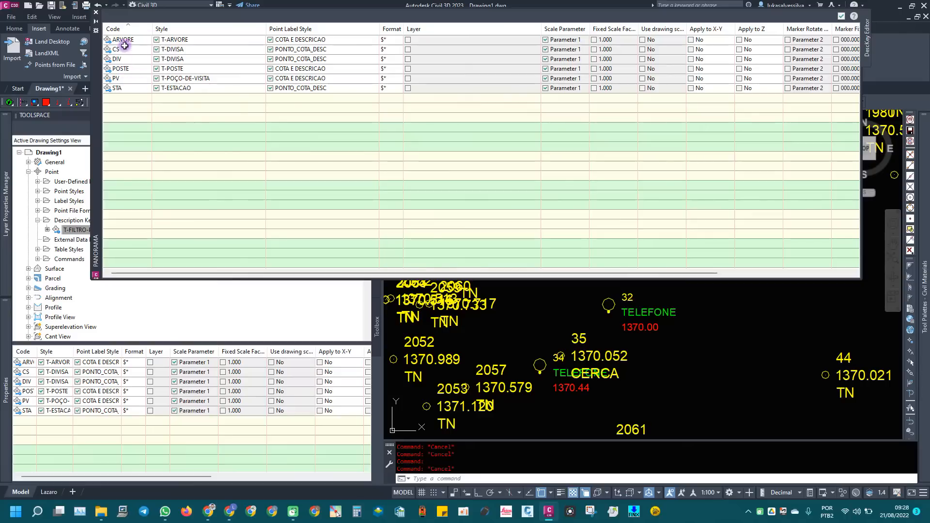
left_click(841, 16)
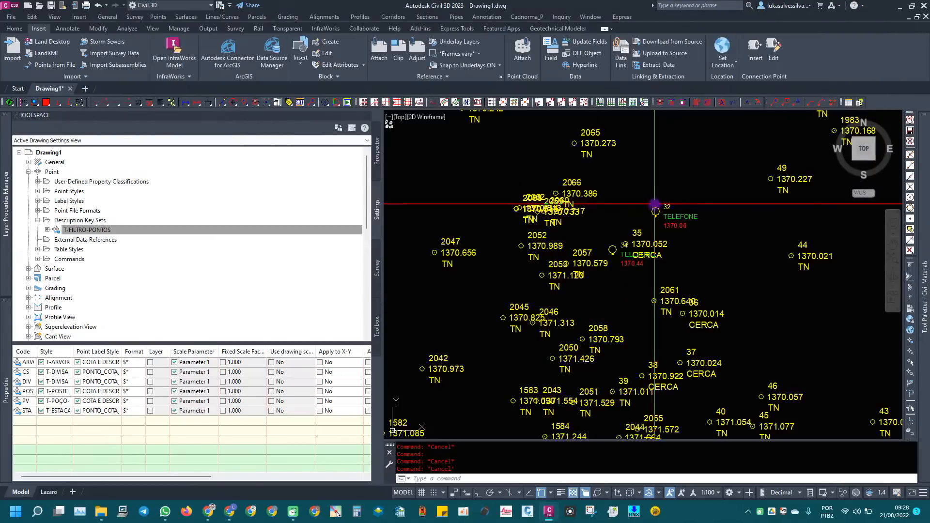
- Select point 32 and open its properties for inspection
scroll(649, 209, "up", 2)
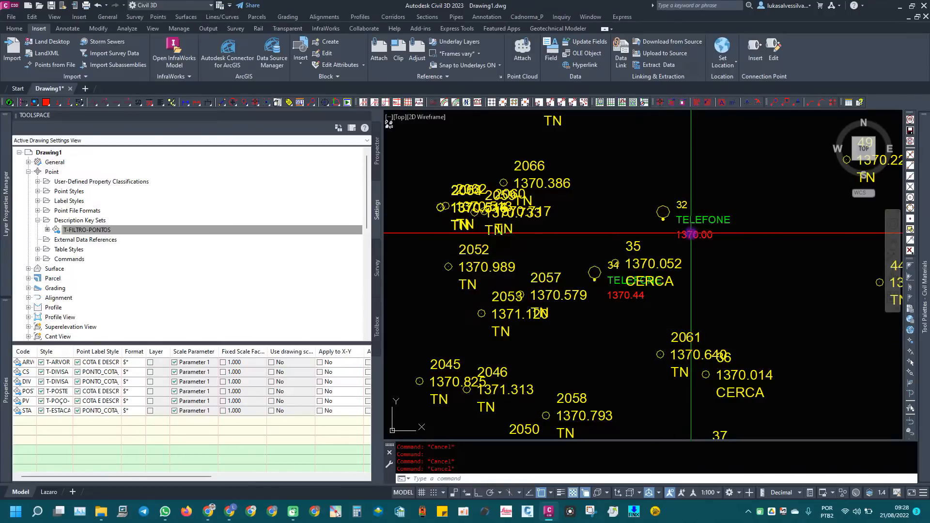
left_click(663, 212)
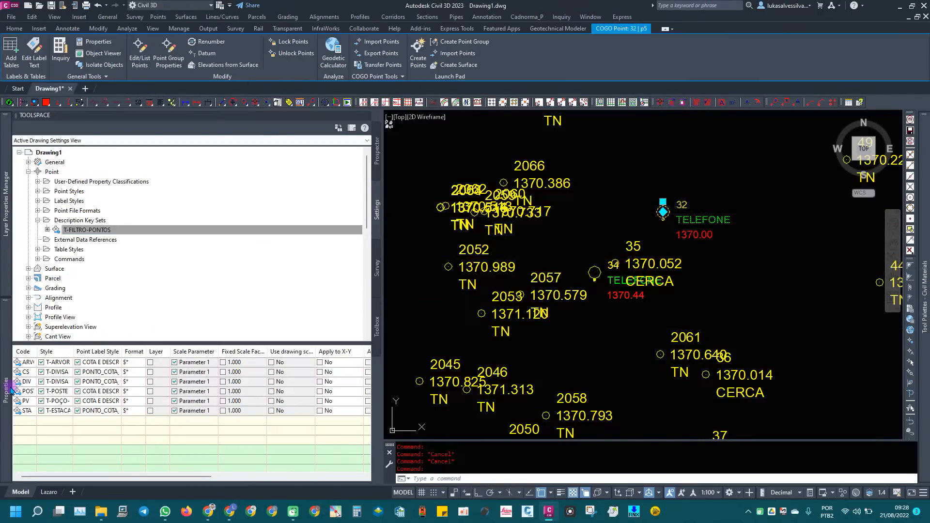
mouse_move(6, 387)
key("Escape")
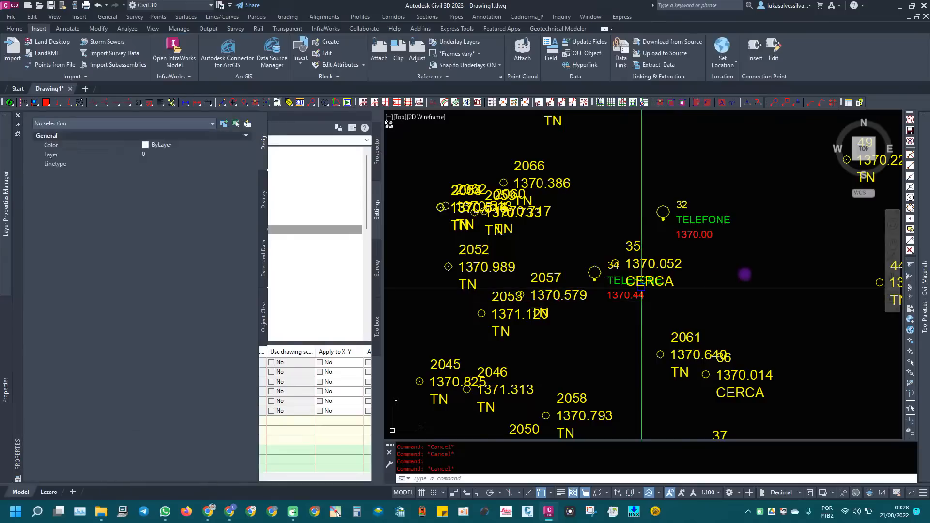
- Draw a straight polyline diagonally across the strip of survey points near its northwest end
scroll(732, 242, "down", 5)
scroll(731, 243, "down", 8)
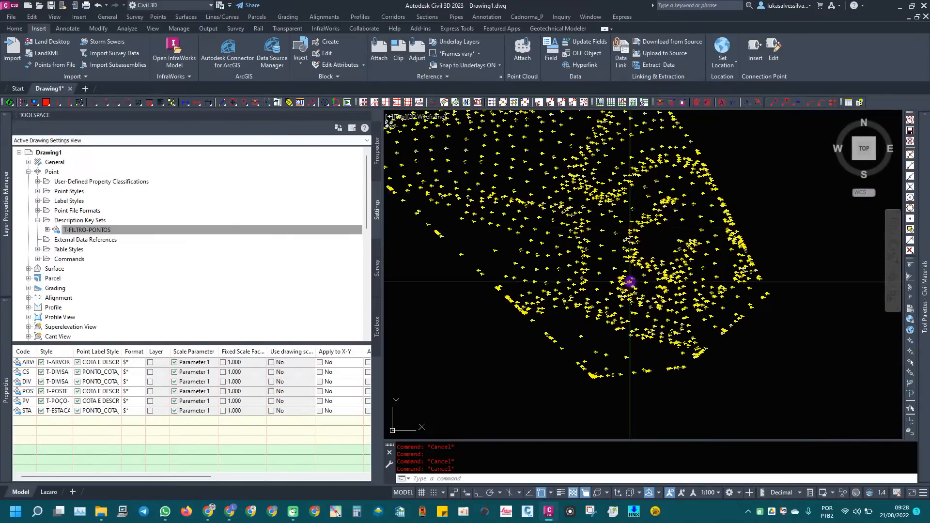
middle_click_drag(672, 232, 738, 332)
middle_click_drag(627, 245, 678, 269)
scroll(678, 269, "down", 3)
middle_click_drag(622, 164, 652, 214)
scroll(649, 213, "down", 2)
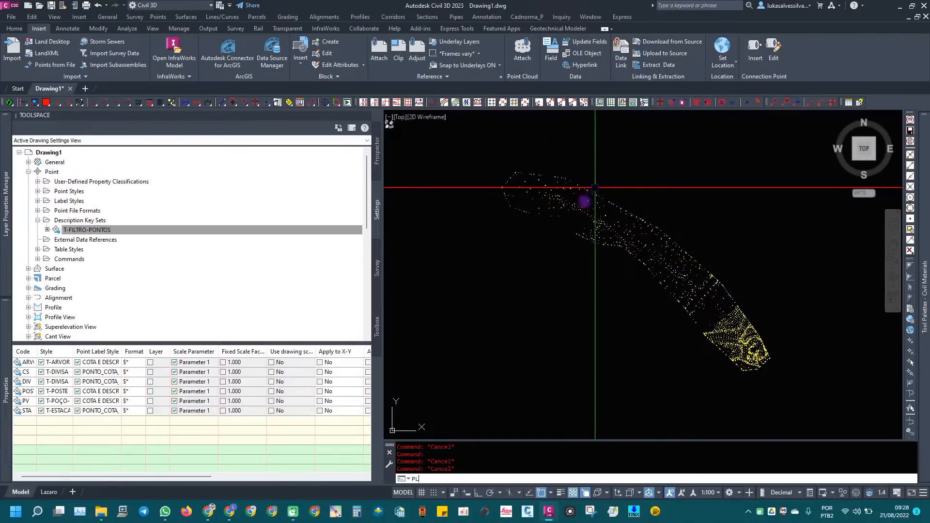
key("Return")
left_click(550, 254)
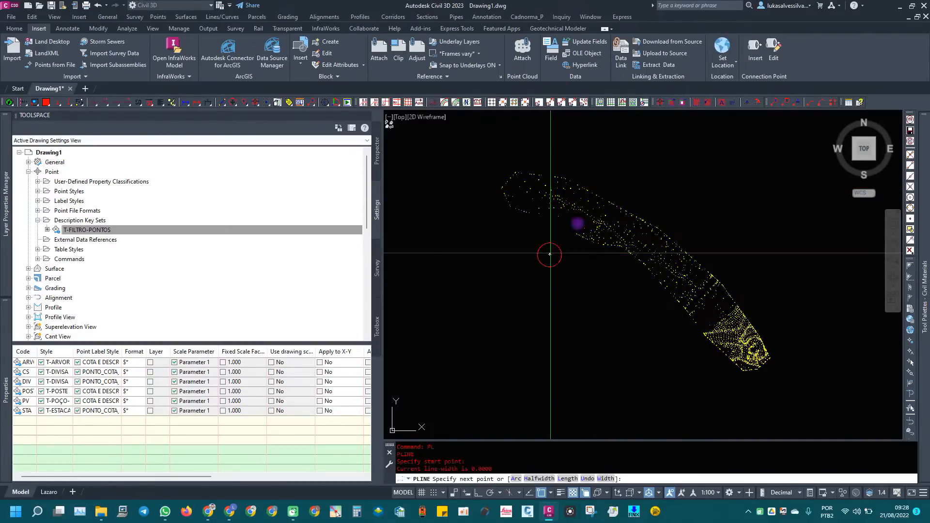
left_click(618, 148)
key("Return")
- Draw a second polyline across the strip, roughly parallel to the first and closer to the dense southeast points
key("Return")
left_click(644, 310)
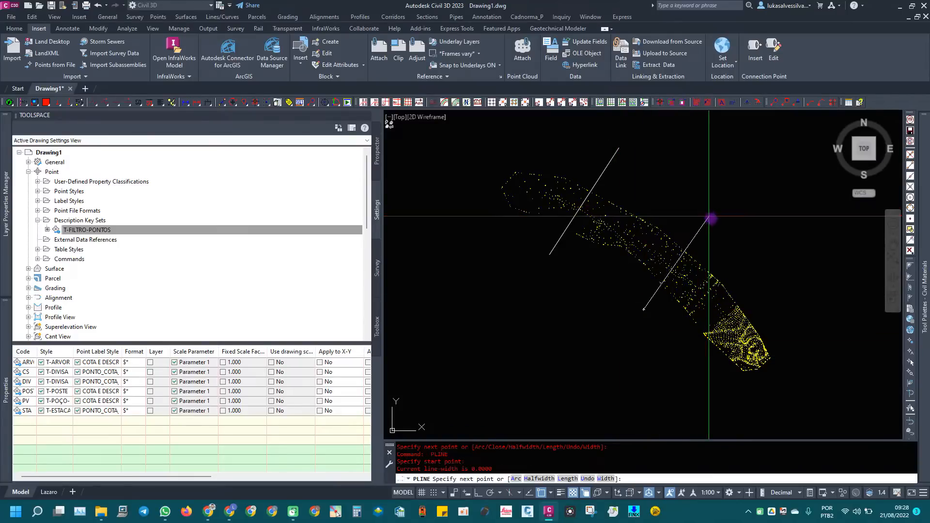
left_click(711, 218)
key("Return")
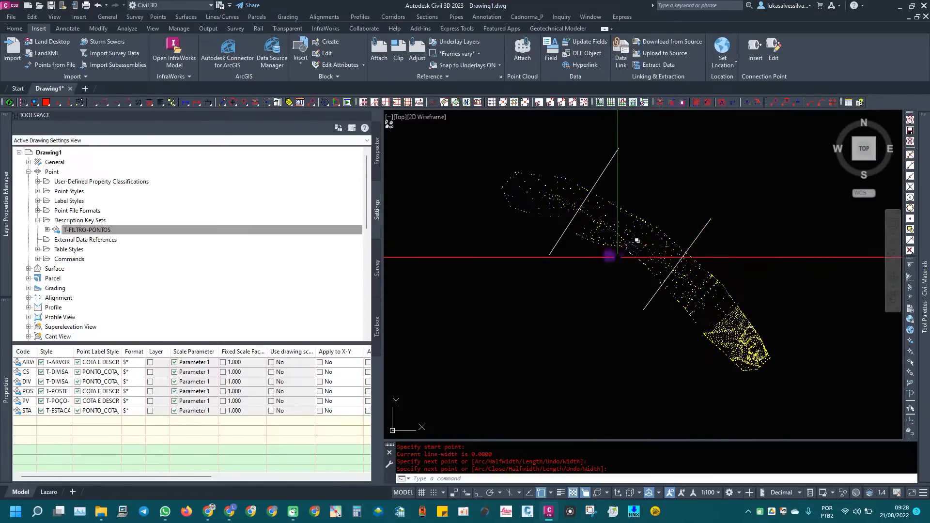
- Start a new point group named TN and include points with raw descriptions matching TN
mouse_move(587, 211)
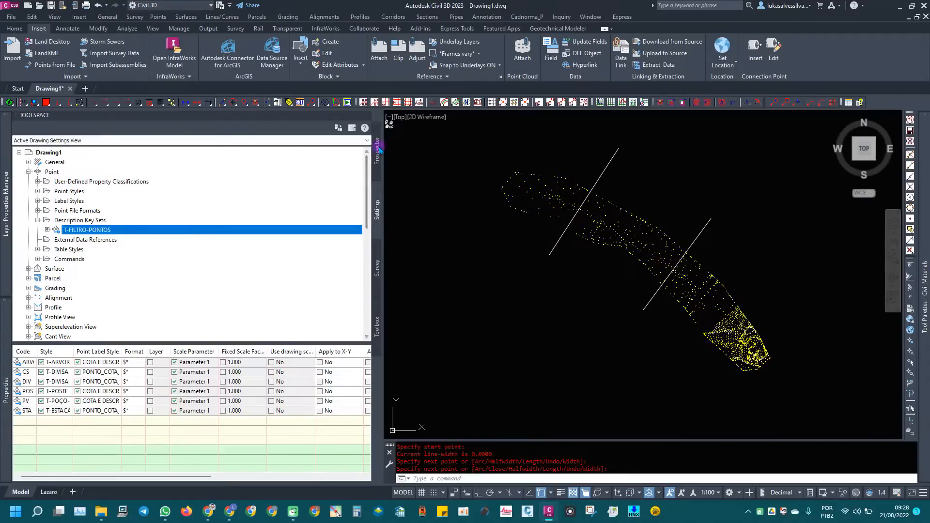
left_click(378, 148)
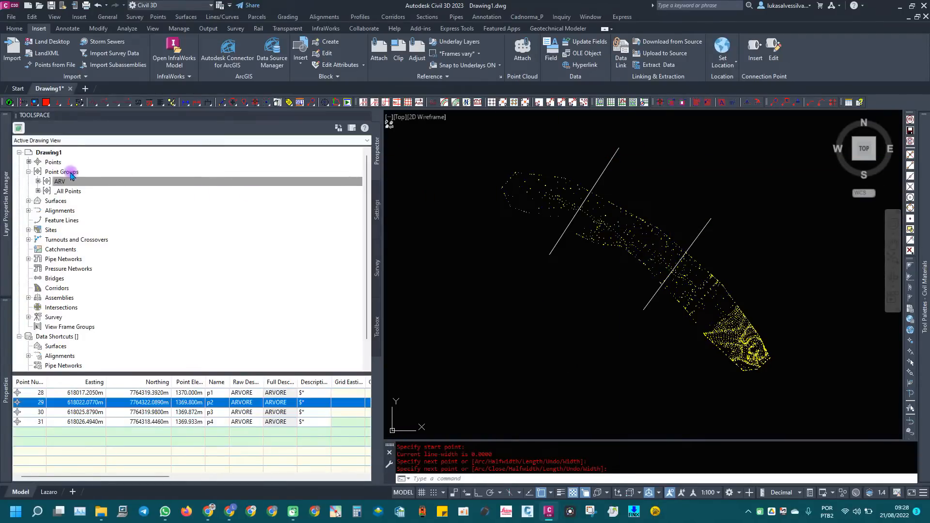
right_click(69, 172)
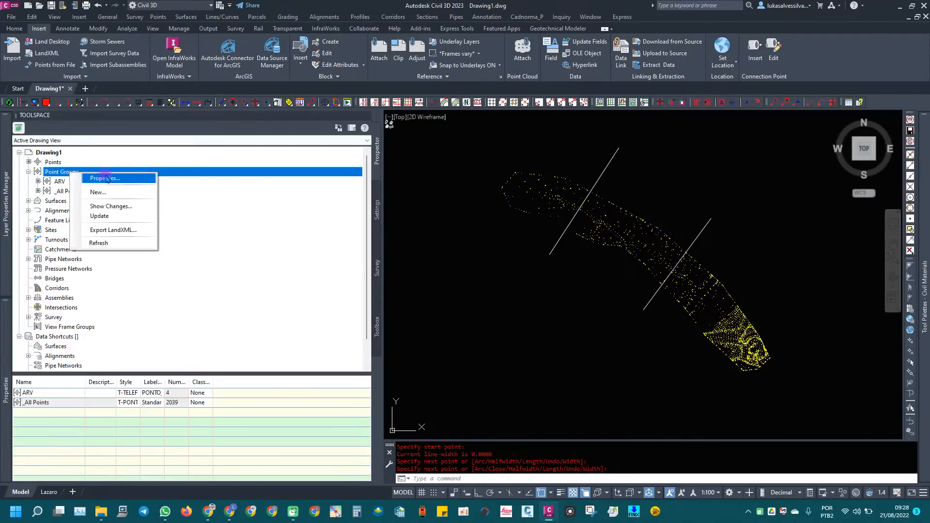
right_click(57, 173)
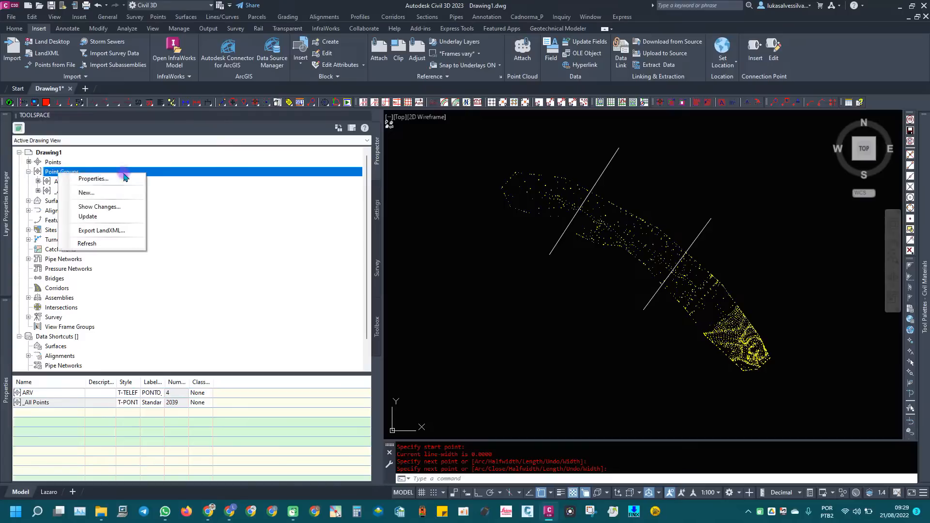
left_click(96, 192)
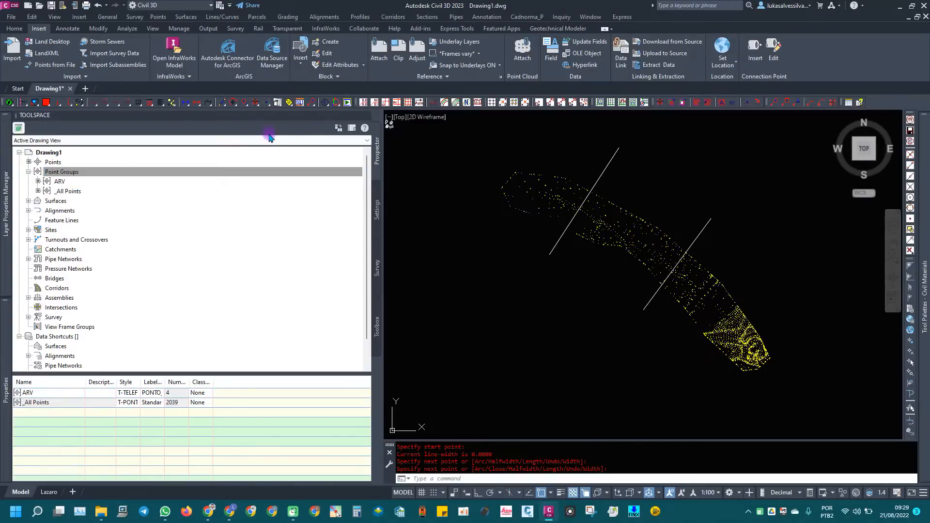
left_click_drag(238, 121, 125, 131)
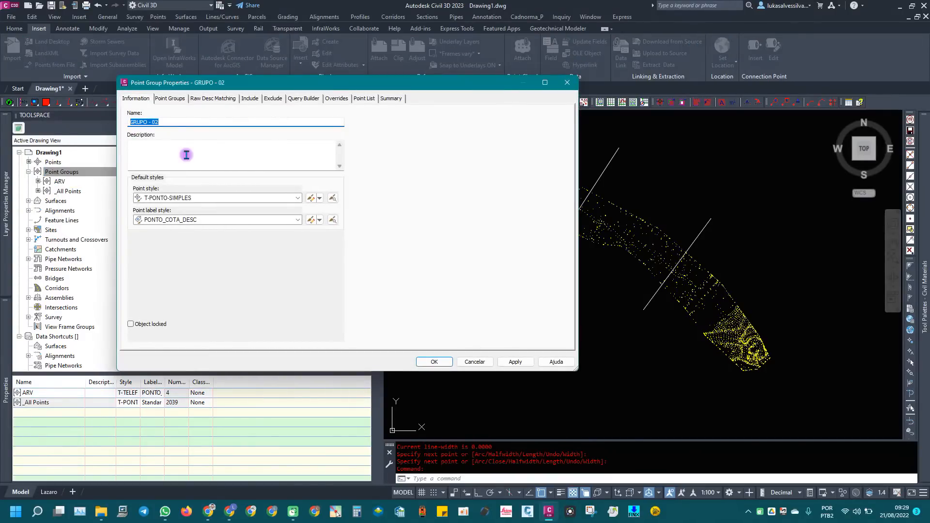
left_click(251, 97)
left_click(162, 185)
left_click(264, 184)
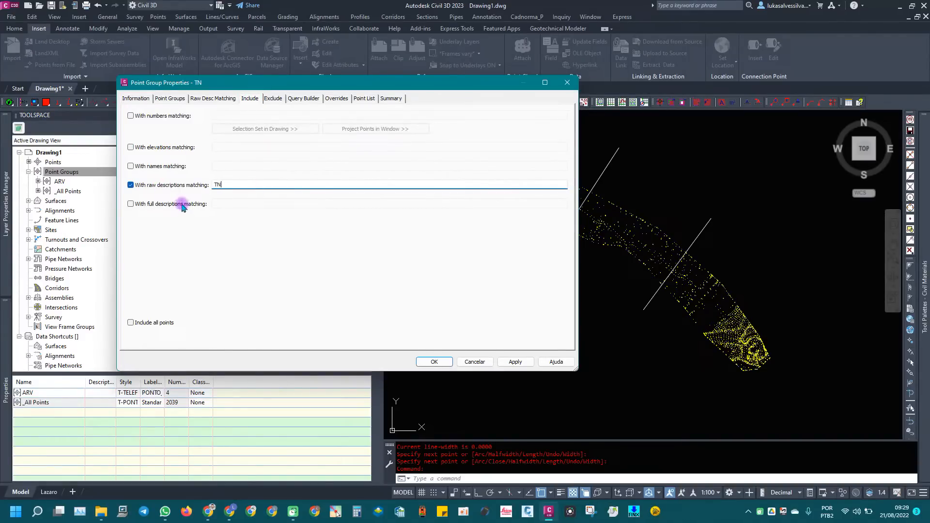
left_click(160, 146)
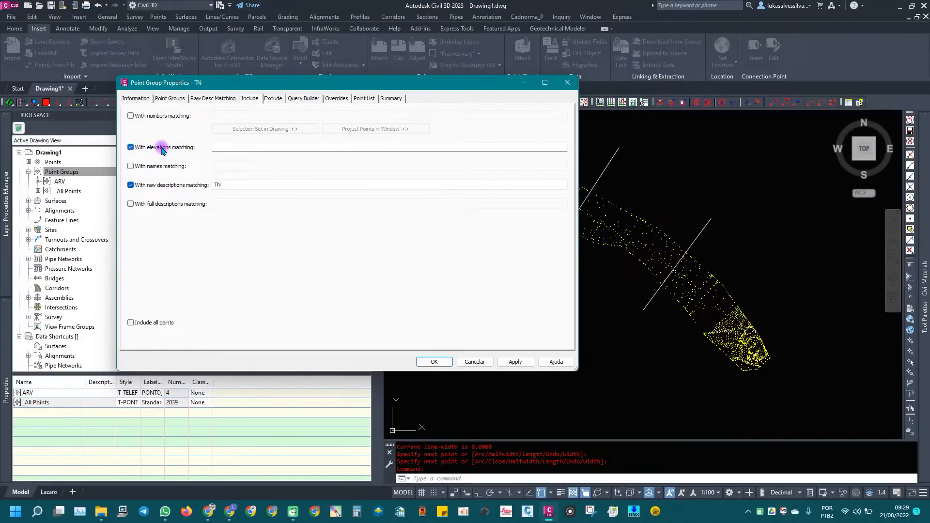
left_click(162, 149)
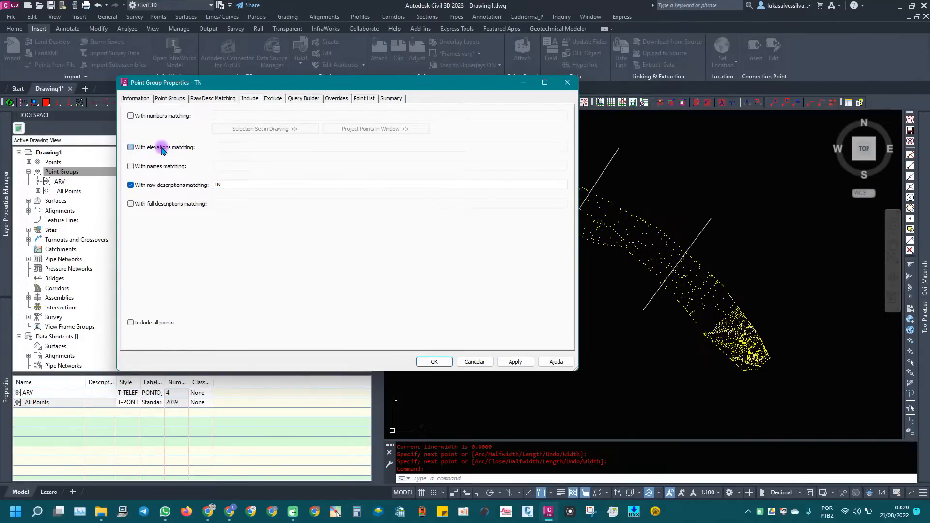
left_click(169, 149)
left_click(170, 150)
left_click(171, 150)
left_click(163, 185)
left_click(138, 119)
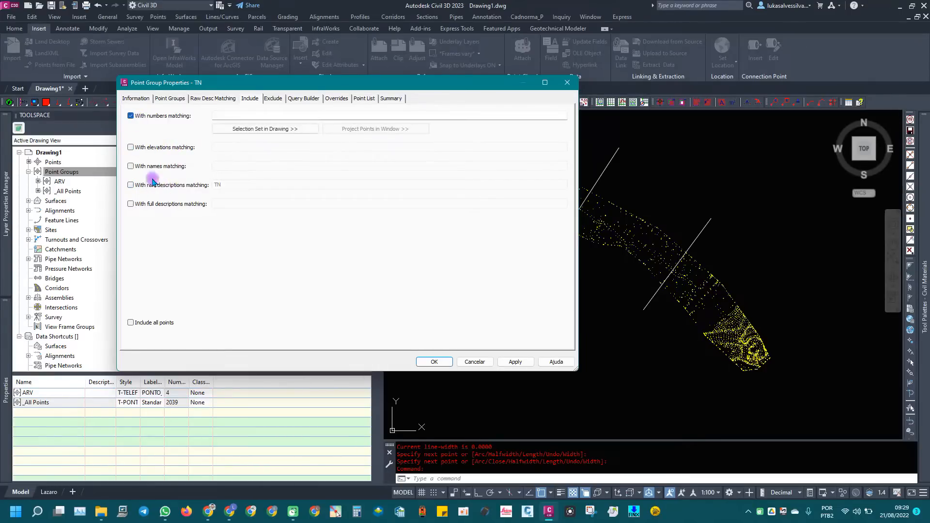
left_click(145, 184)
left_click(155, 119)
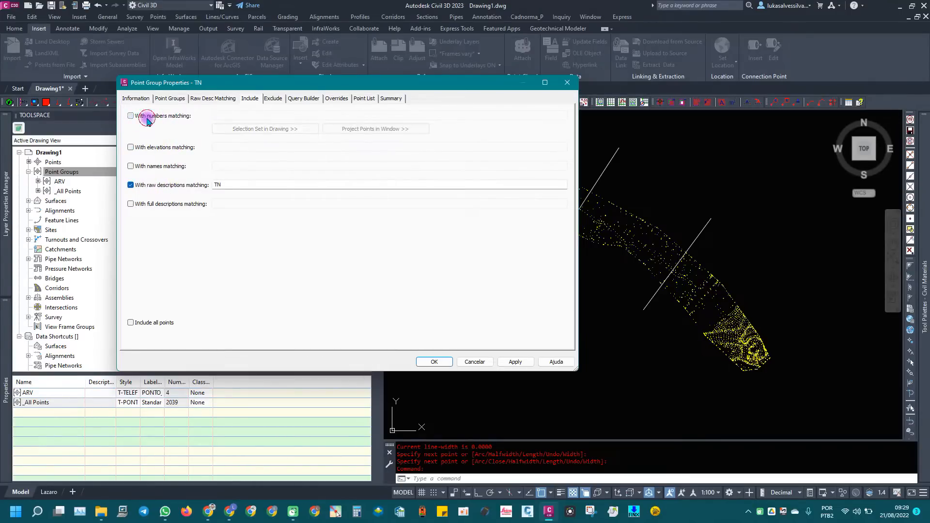
- Switch the TN group's inclusion criterion from raw descriptions to point numbers
left_click(141, 117)
left_click(289, 134)
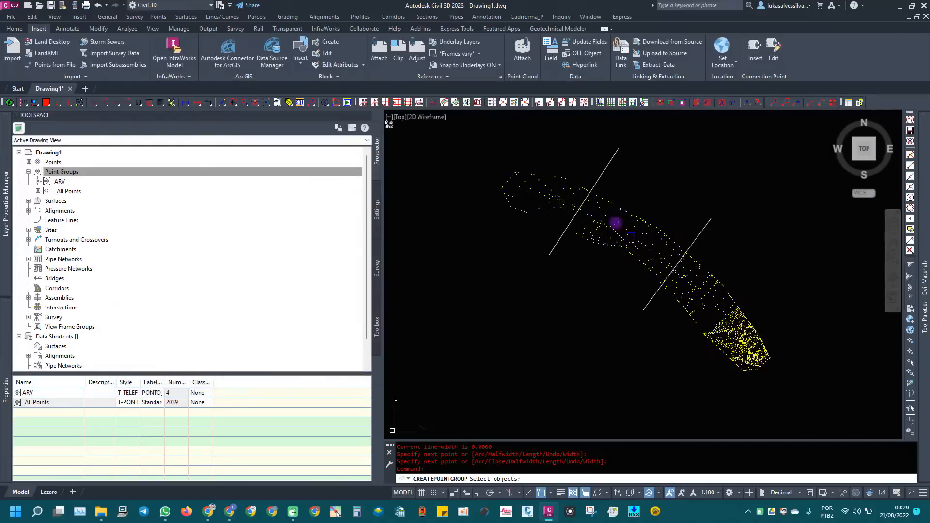
right_click(612, 225)
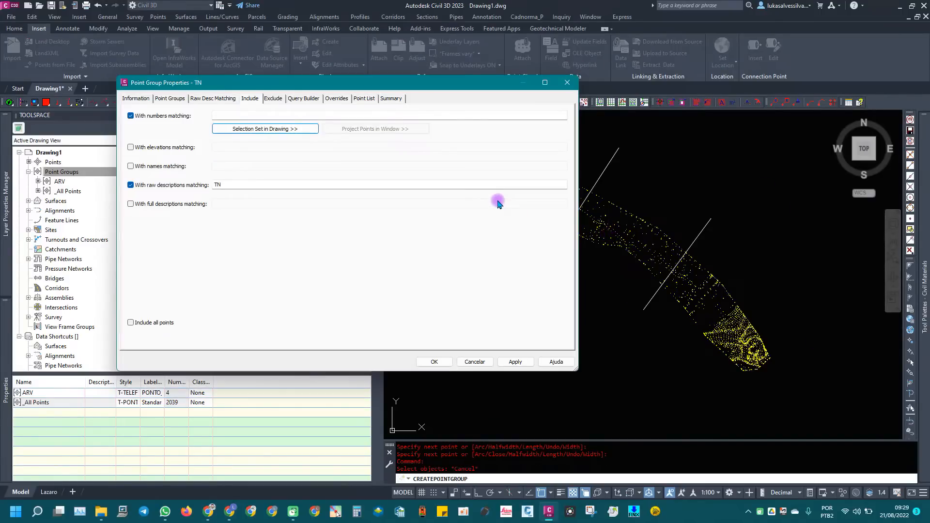
left_click(161, 185)
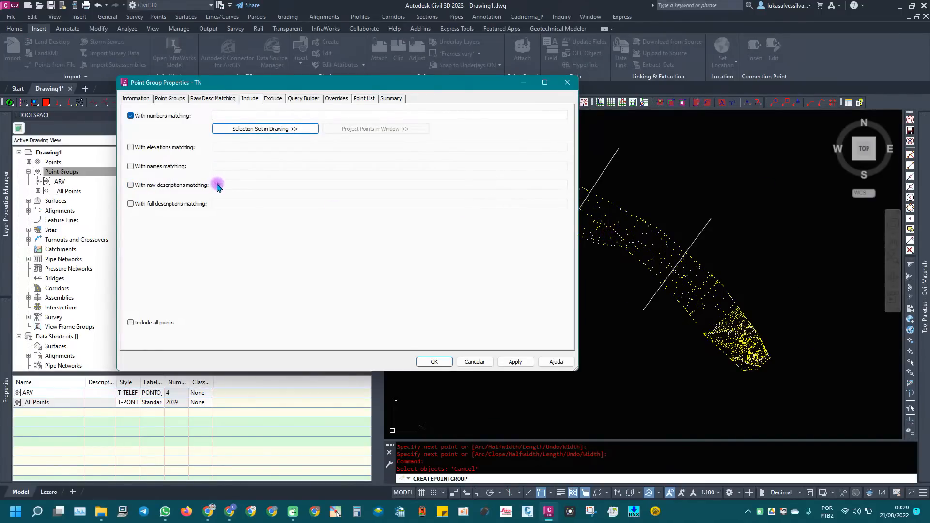
- Pick the points northwest of the first dividing line as the TN group's members and create the group
left_click(243, 127)
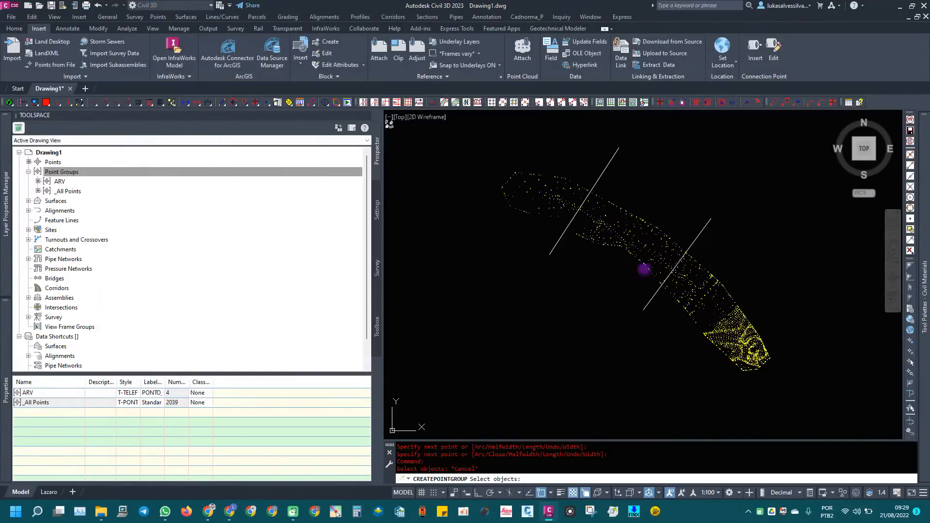
middle_click_drag(611, 249, 624, 266)
mouse_move(474, 163)
left_mouse_down()
mouse_move(499, 225)
mouse_move(543, 248)
mouse_move(589, 248)
mouse_move(610, 203)
mouse_move(543, 178)
left_mouse_up()
key("Return")
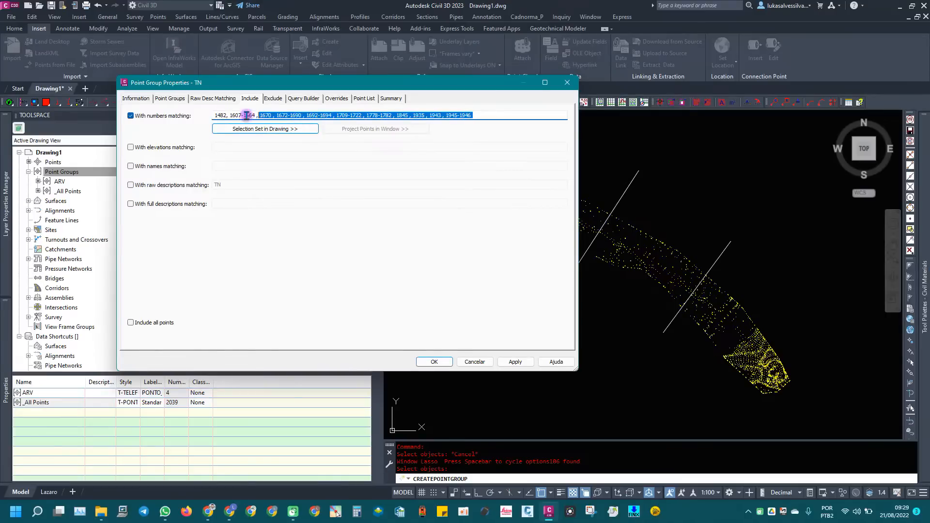
left_click(515, 361)
left_click(432, 362)
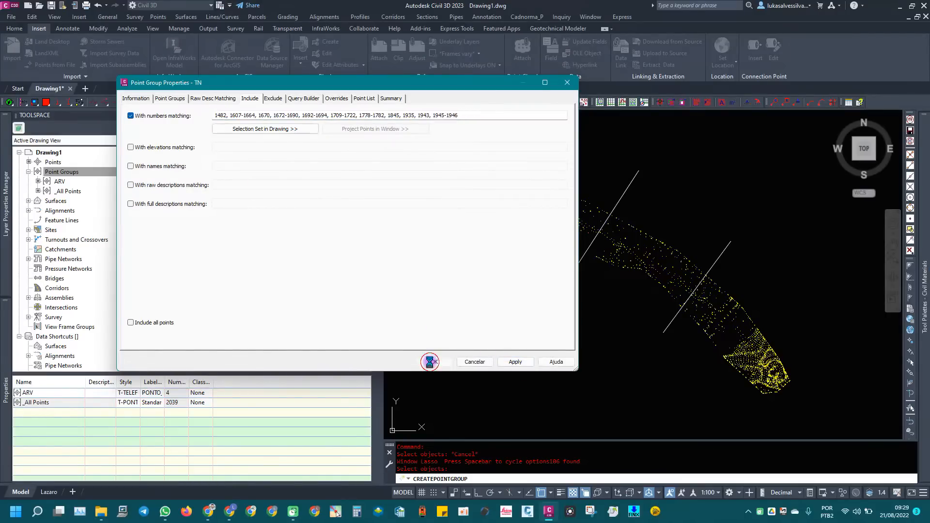
- Select all points of the TN group in the drawing and inspect where they lie
right_click(62, 183)
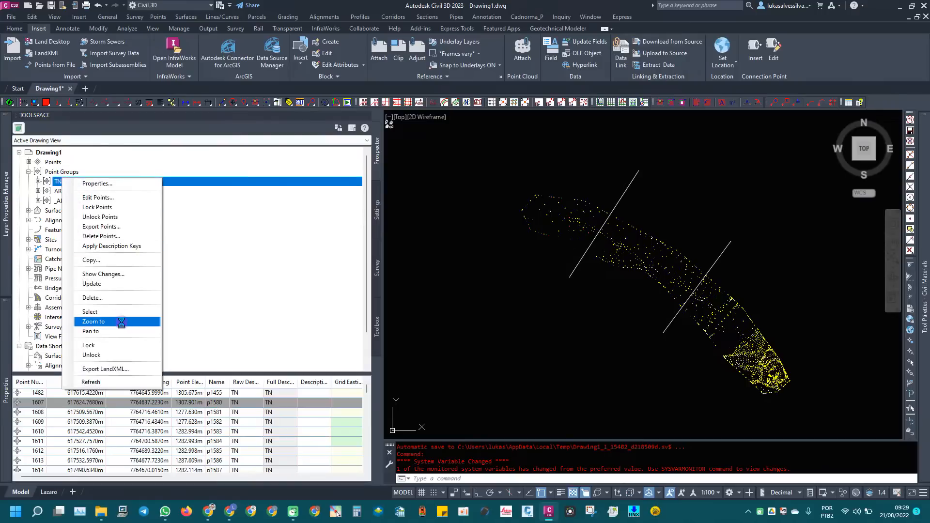
left_click(100, 311)
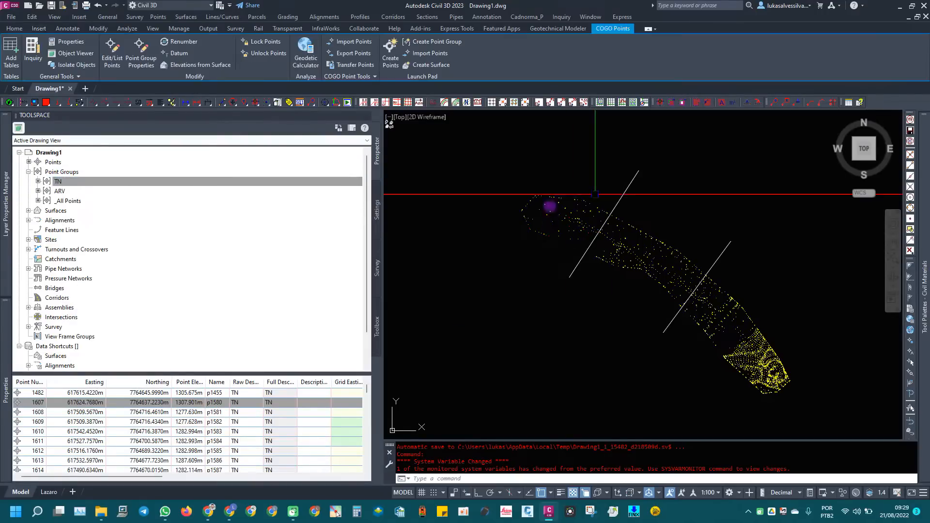
scroll(565, 221, "up", 5)
scroll(758, 191, "up", 4)
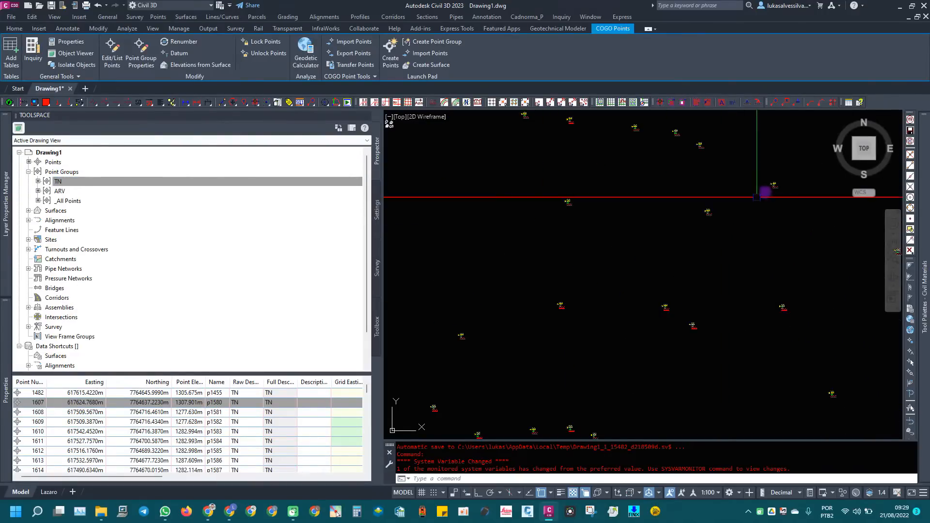
scroll(755, 210, "down", 4)
scroll(727, 261, "down", 4)
- Examine the symbol and label of point 1713 up close, and review the strip sections separated by the two lines
middle_click_drag(666, 314, 554, 269)
scroll(633, 224, "up", 6)
scroll(647, 202, "up", 6)
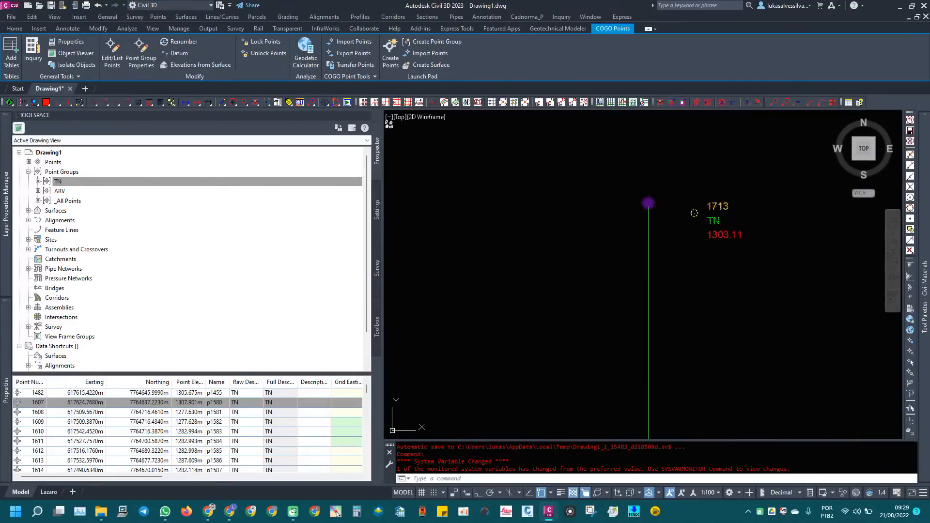
middle_click_drag(768, 230, 614, 260)
scroll(561, 223, "up", 1)
key("Escape")
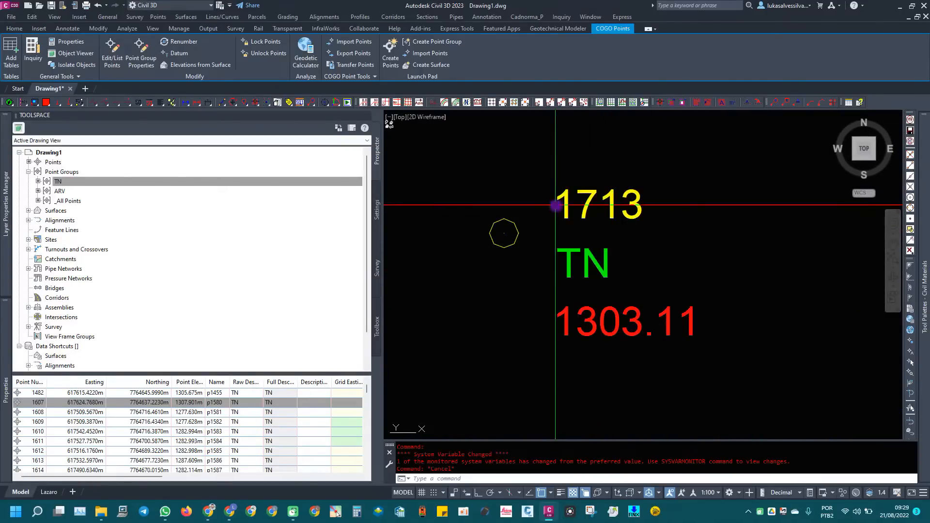
left_click(554, 205)
left_click(553, 196)
key("Escape")
scroll(596, 201, "down", 6)
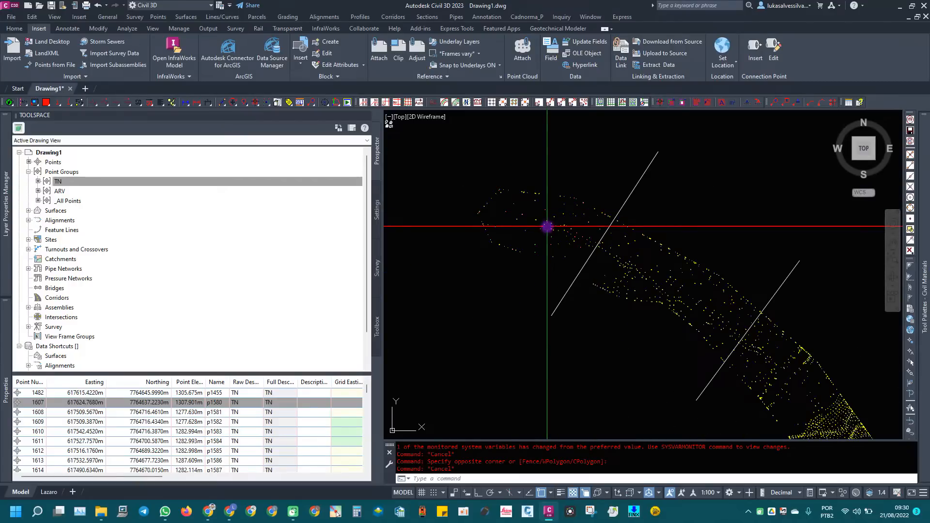
middle_click_drag(680, 295, 515, 216)
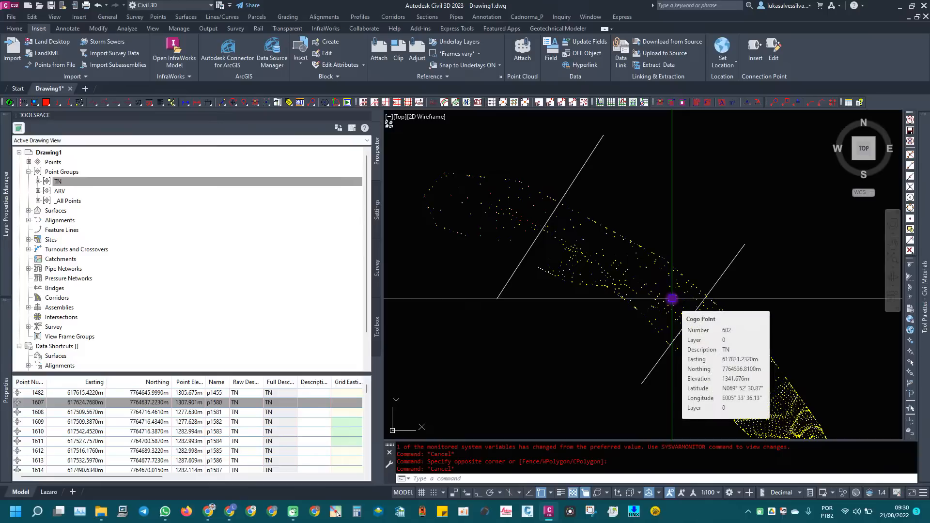
- Turn off the ARVORE raw description criterion in the ARV point group's properties and accept the change
right_click(59, 193)
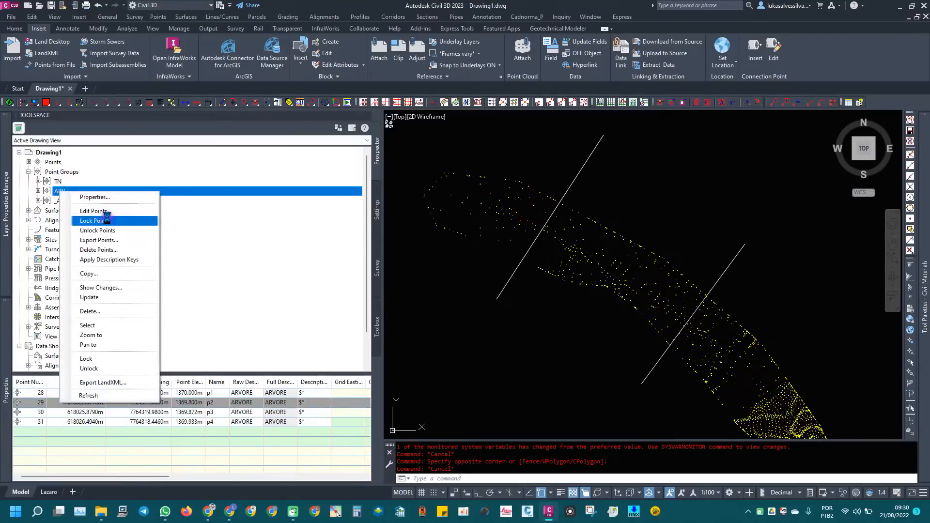
key("Escape")
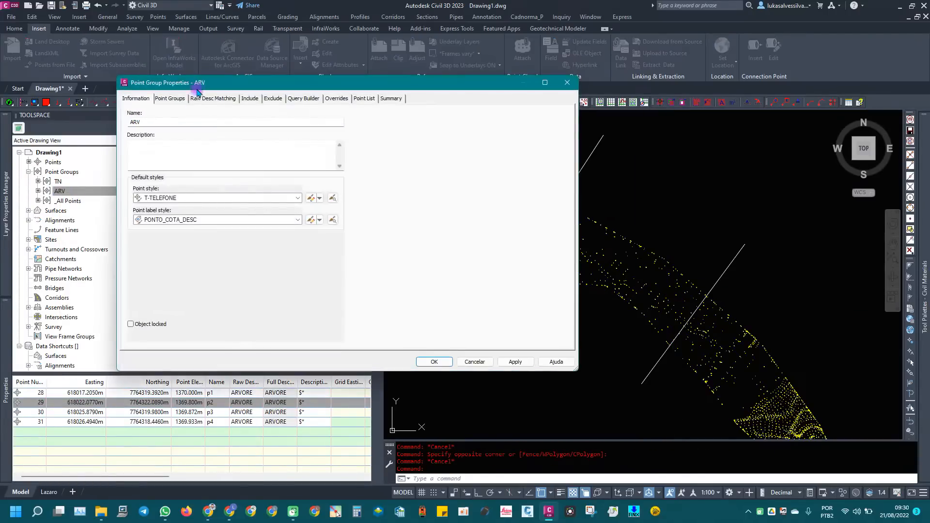
left_click(250, 98)
left_click(162, 184)
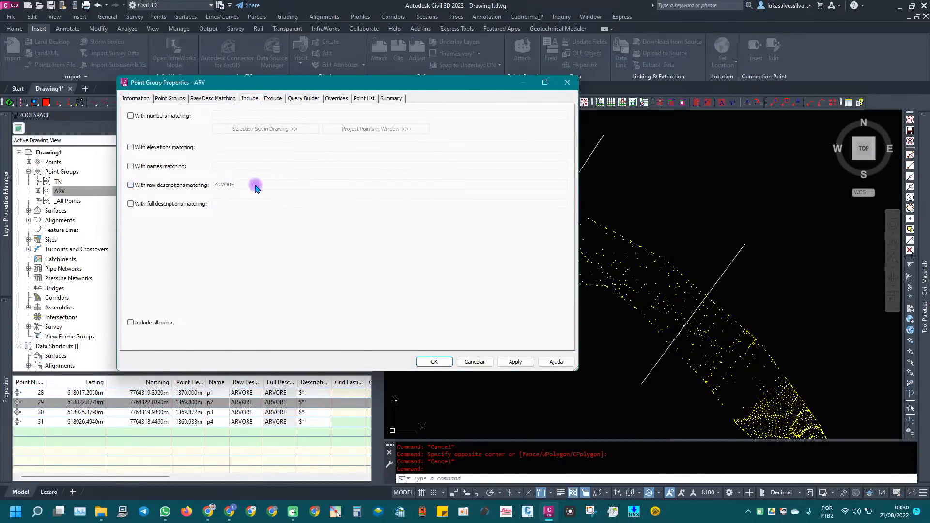
left_click(434, 362)
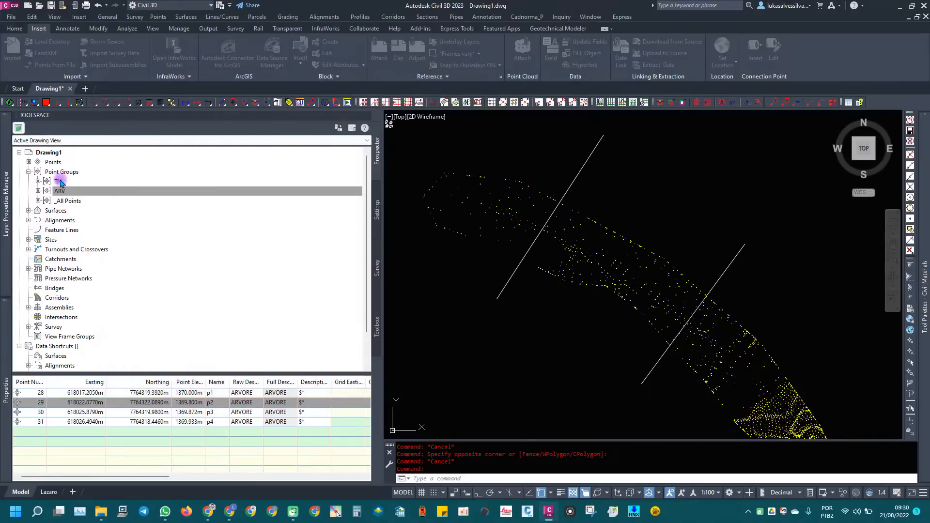
- Turn off the number matching criterion in the TN point group's include properties and accept the change
right_click(58, 181)
left_click(107, 191)
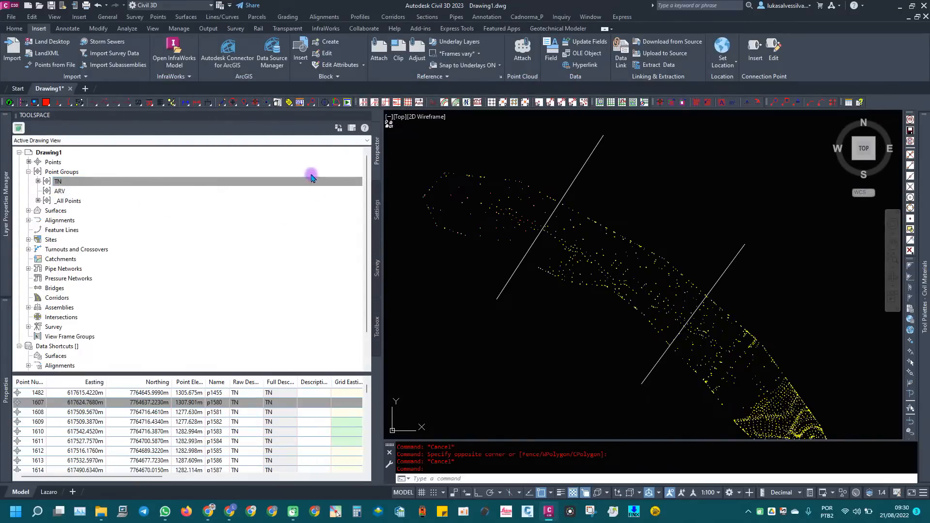
left_click(250, 99)
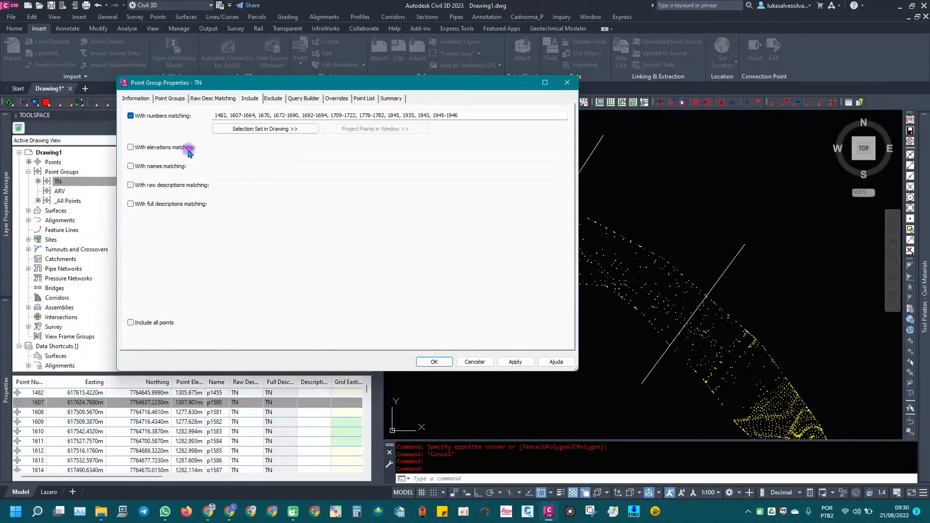
left_click(130, 115)
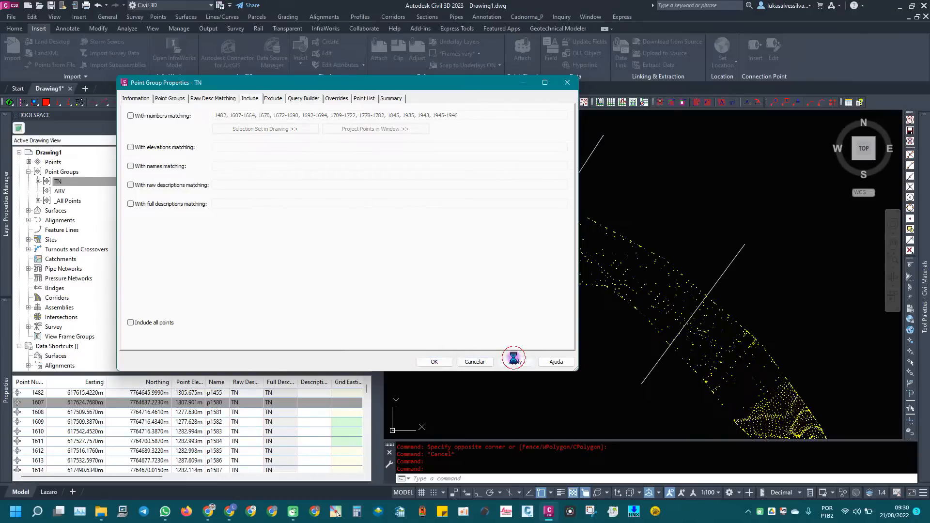
left_click(434, 362)
- Delete the TN and ARV point groups together and confirm the deletion
right_click(69, 183)
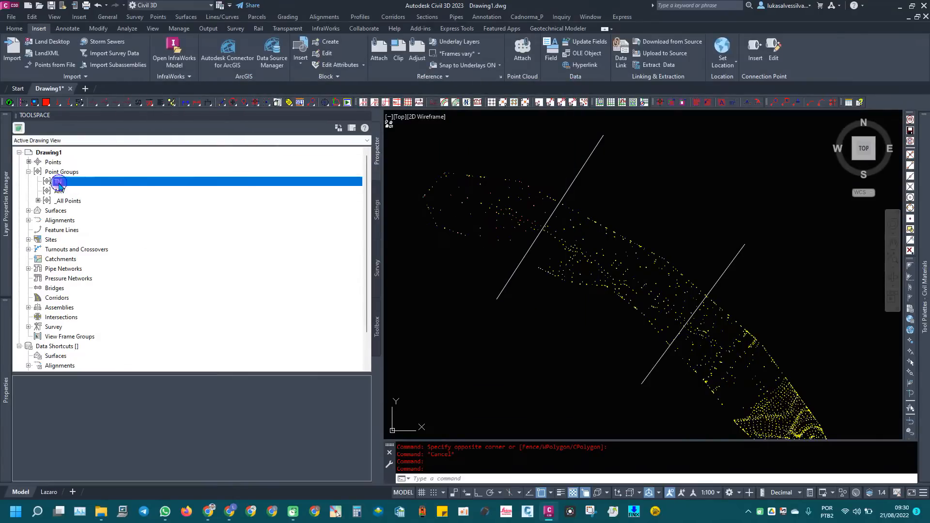
left_click(62, 193)
left_click(60, 190, "ctrl")
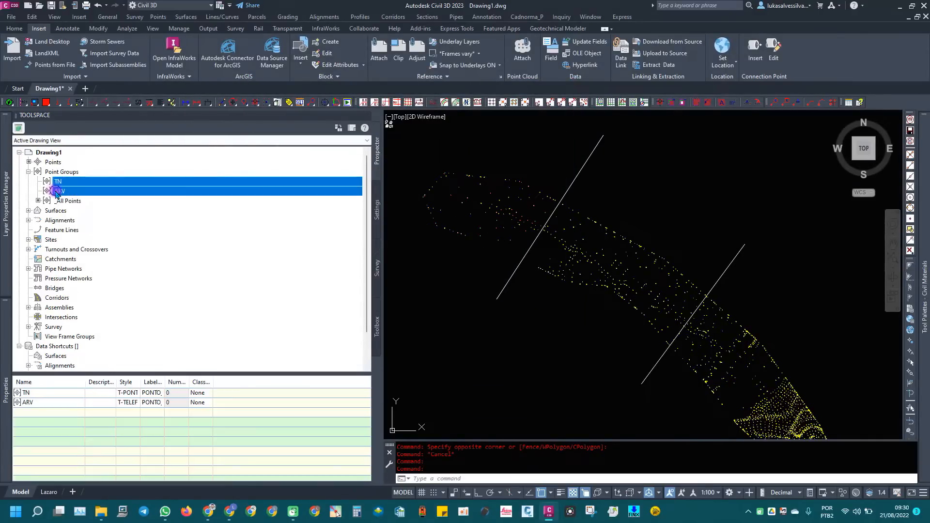
right_click(56, 191)
left_click(86, 196)
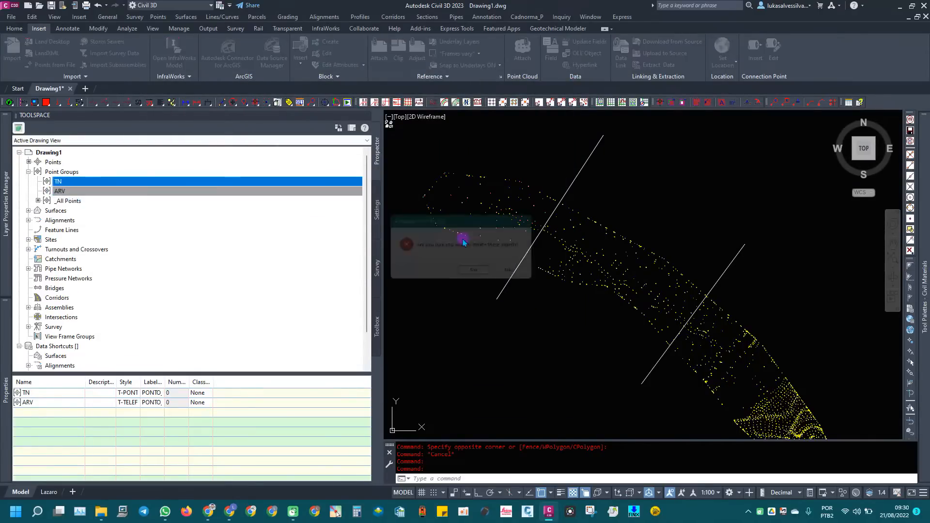
left_click(477, 273)
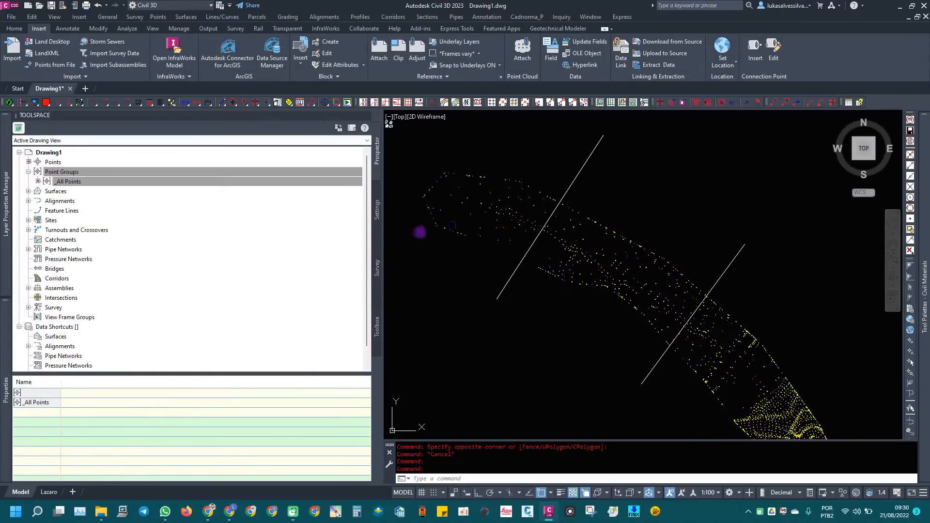
- Load the .NET assembly Separar CogoPoint_Comando LAS 2023.dll from the Lisps Tops folder with NETLOAD
key("Escape")
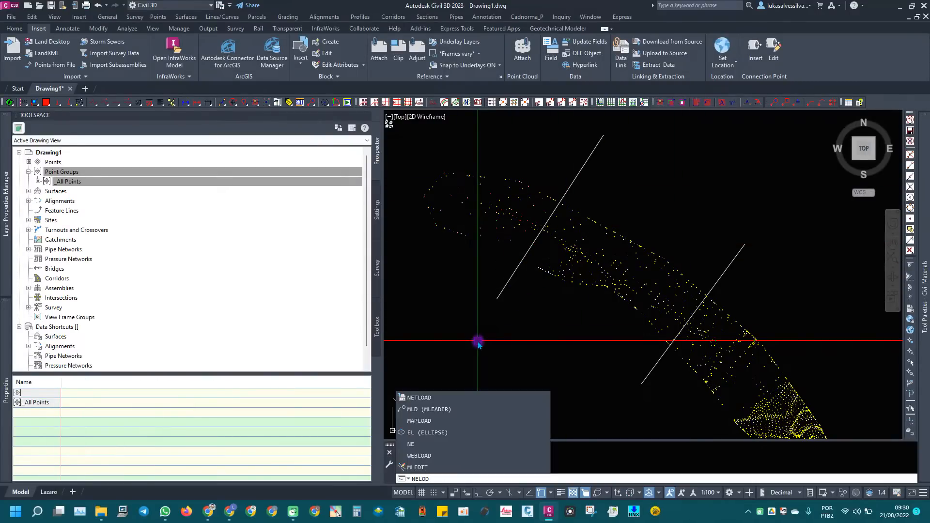
left_click(429, 397)
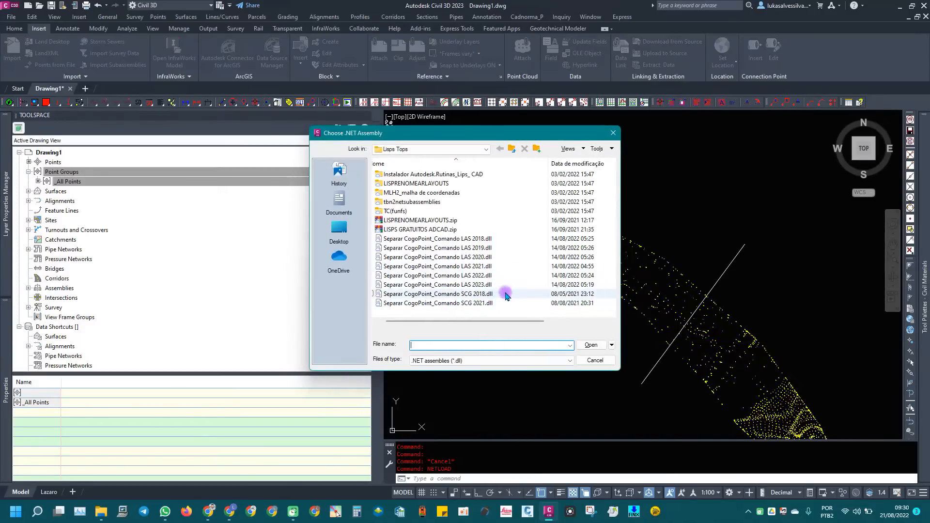
left_click(469, 285)
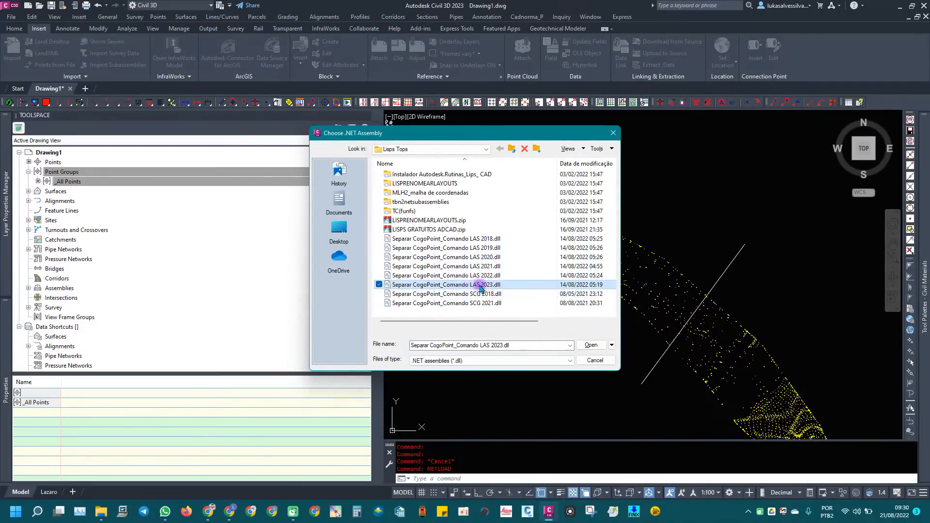
left_click(590, 344)
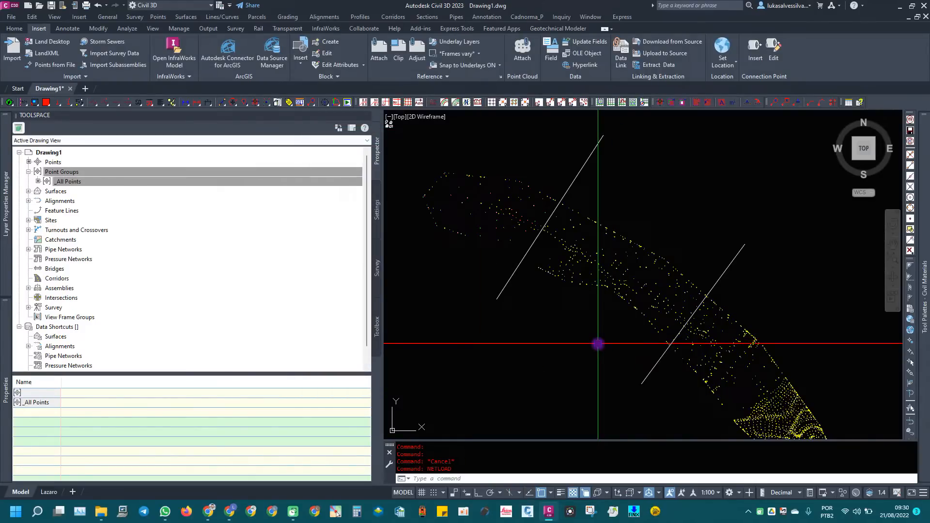
key("Escape")
- Run the LAS command to create point groups automatically from the points' raw descriptions
left_click(54, 182)
left_click(55, 183)
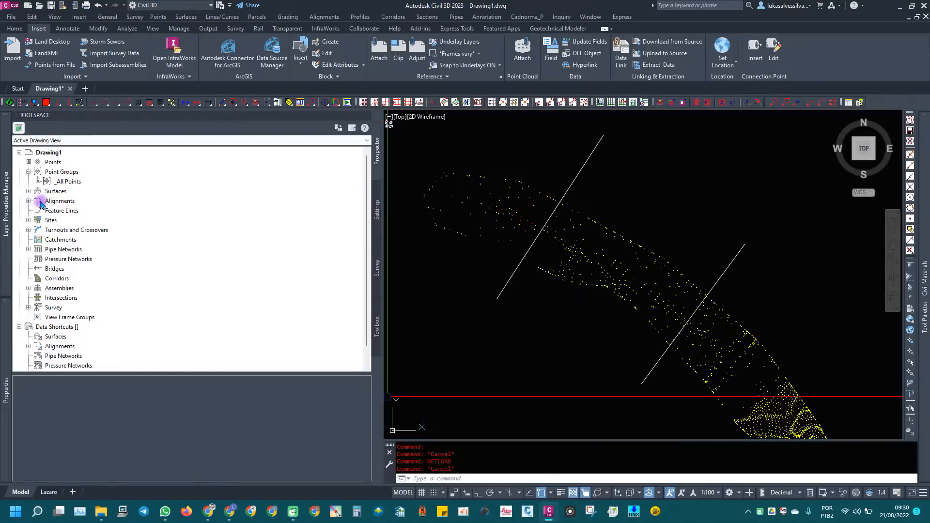
left_click(509, 480)
type("LAS")
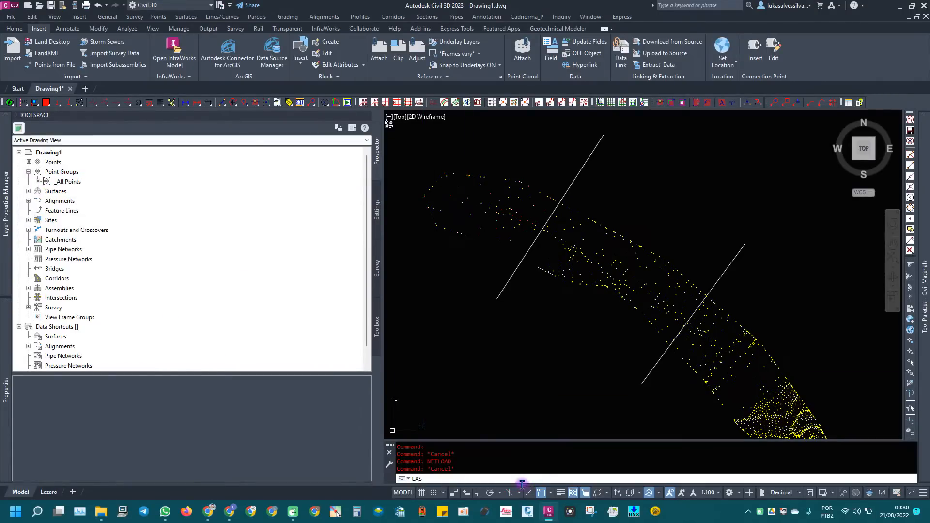
key("Return")
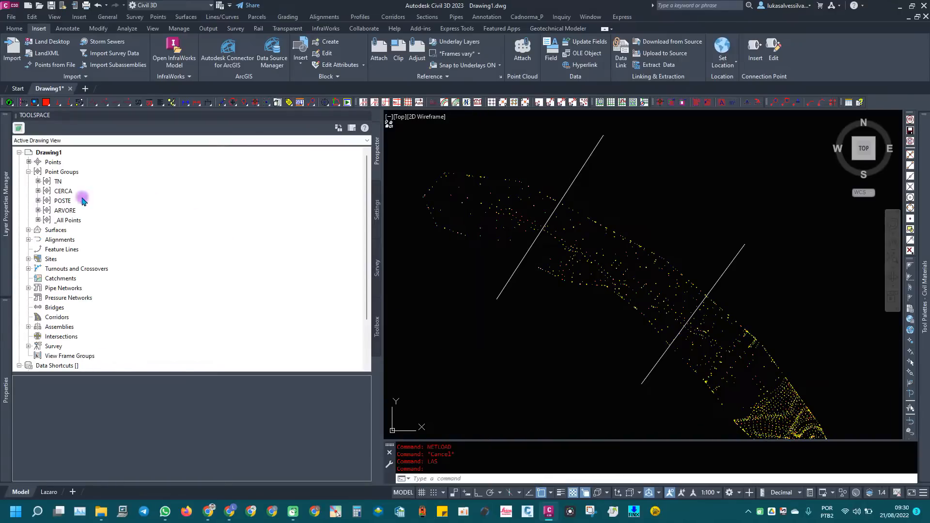
- Review the point lists of the TN, CERCA, POSTE and ARVORE groups
left_click(59, 182)
left_click(65, 201)
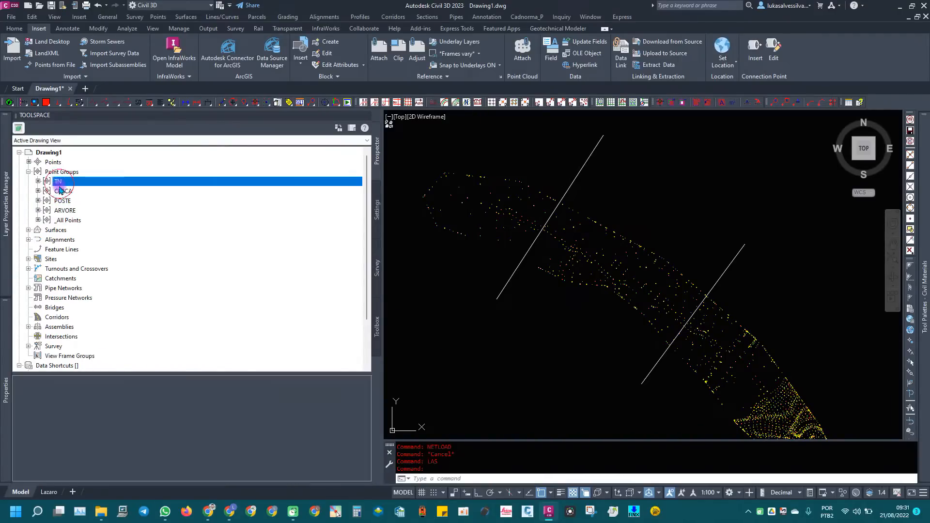
left_click(58, 210)
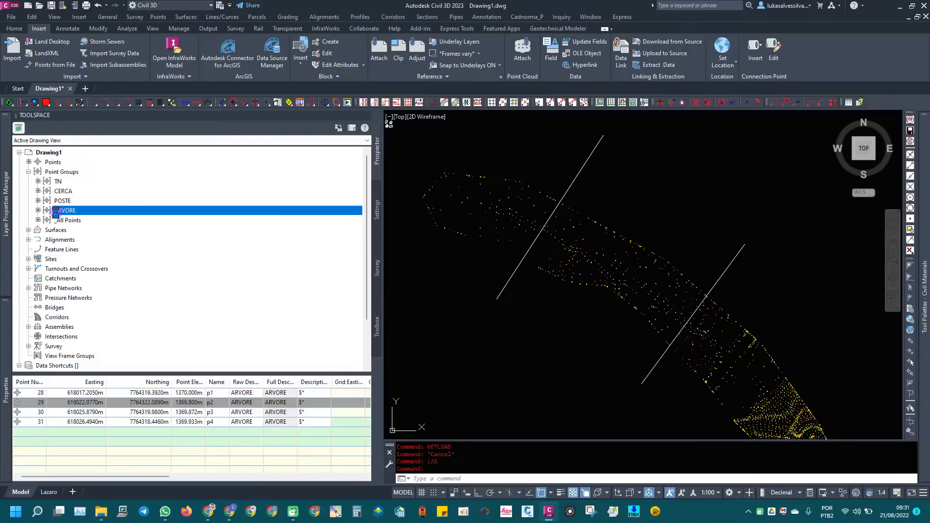
left_click(58, 181)
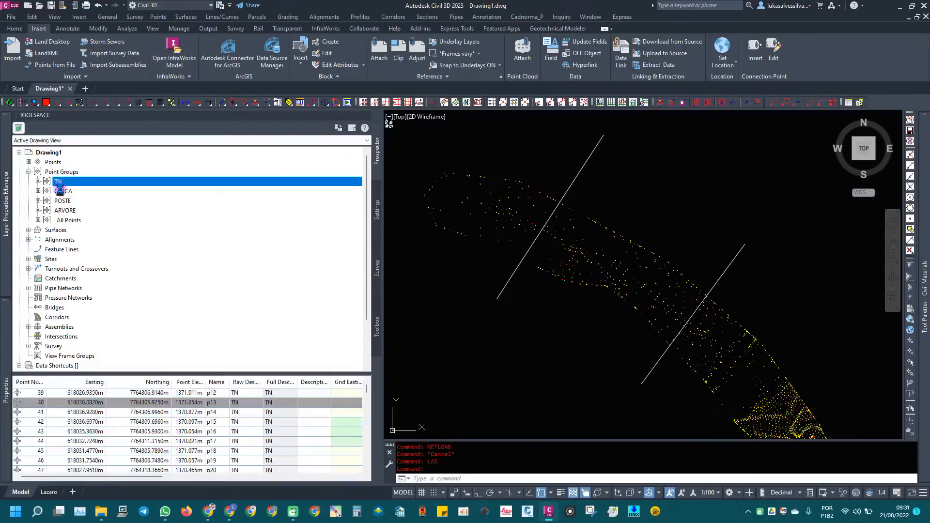
left_click(63, 191)
right_click(57, 180)
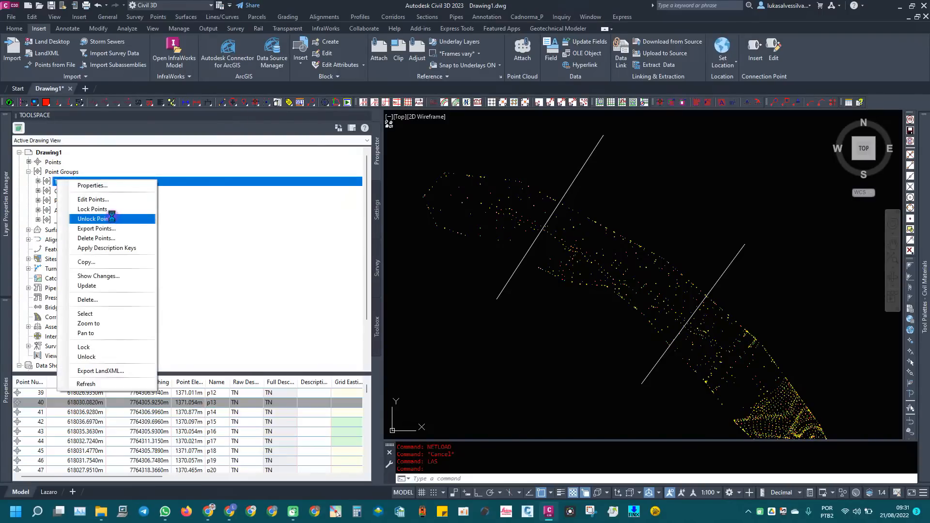
left_click(113, 216)
- Check the inclusion criteria in the ARVORE point group's properties and close them without changes
left_click(68, 211)
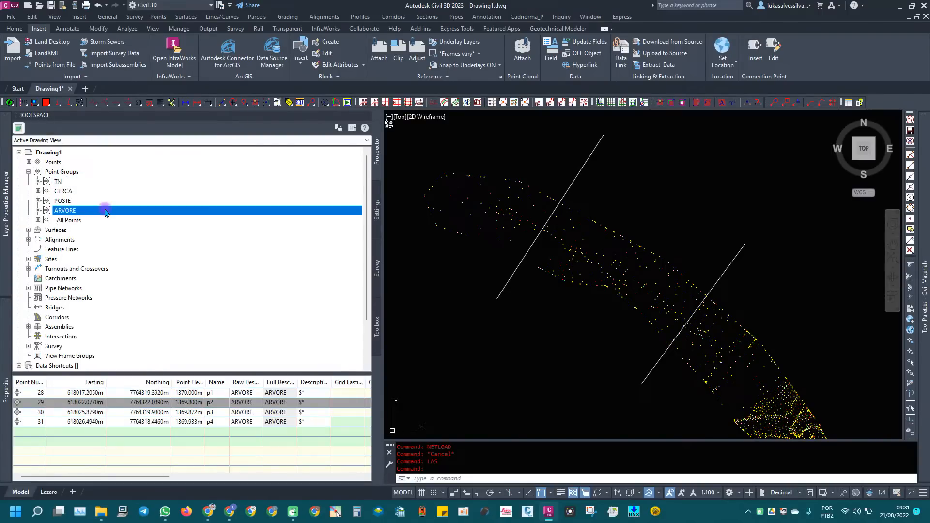
right_click(59, 212)
left_click(104, 219)
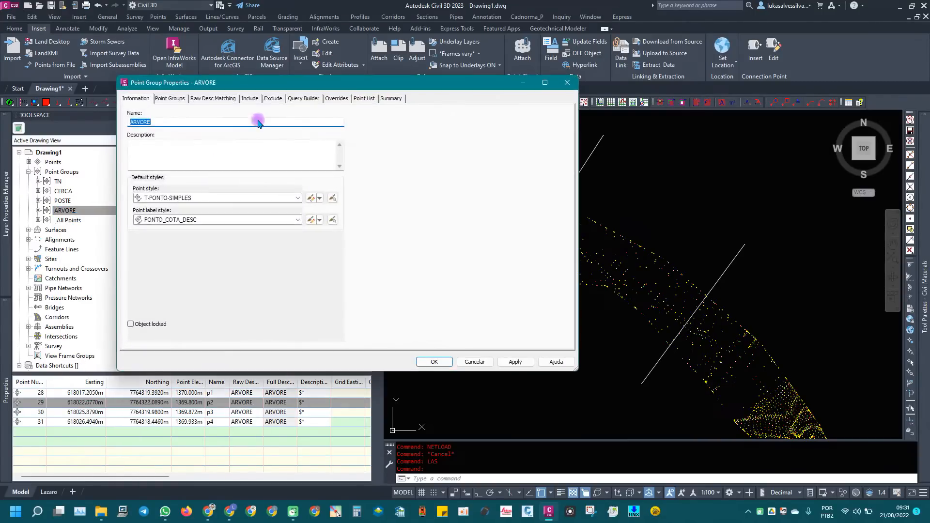
left_click(250, 99)
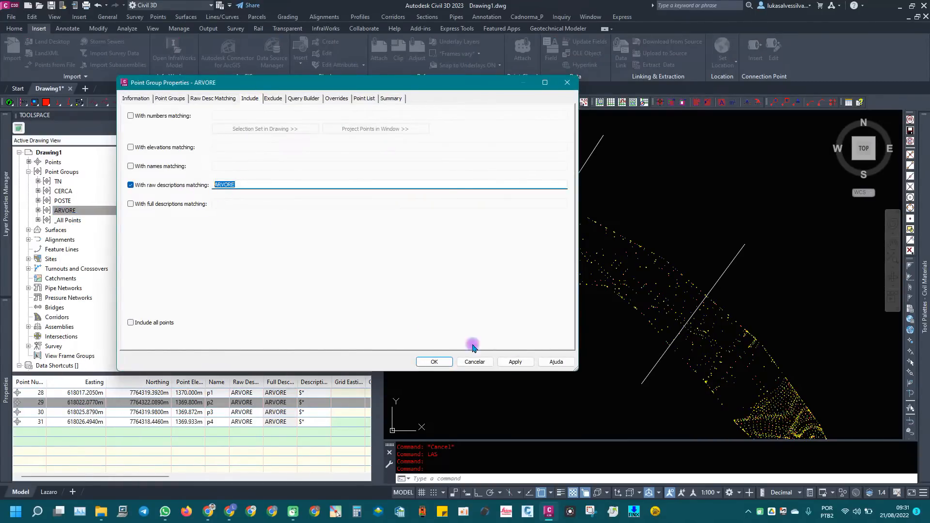
left_click(475, 362)
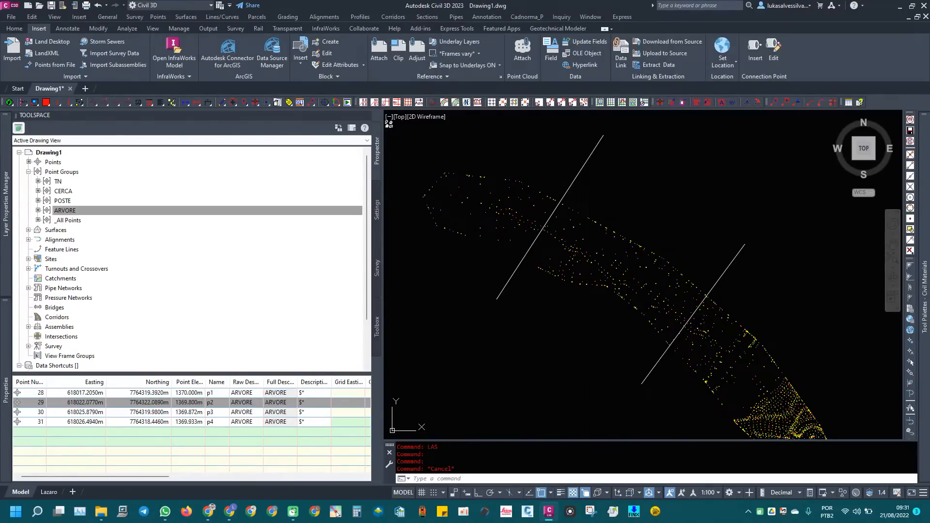
- Start NETLOAD and pick Separar CogoPoint_Comando LAS 2021.dll in the Lisps Tops folder for copying
key("alt+Tab")
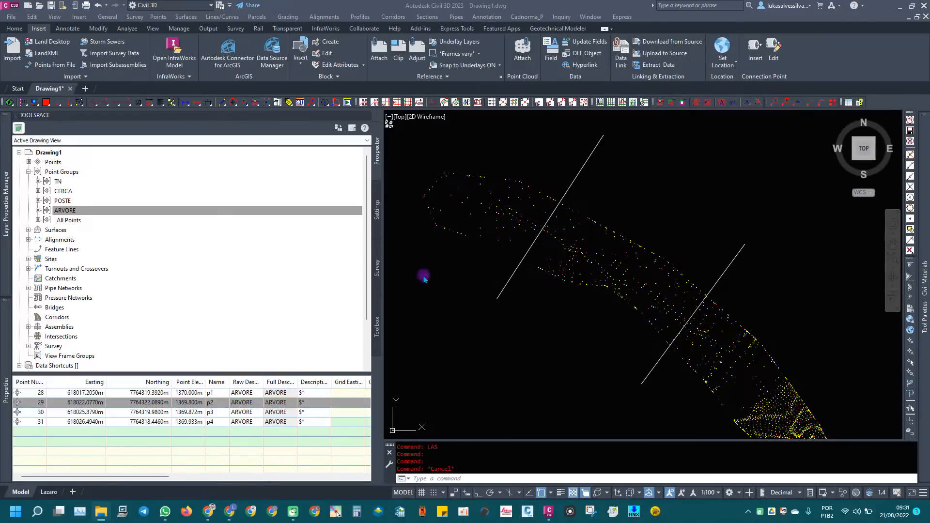
type("NET")
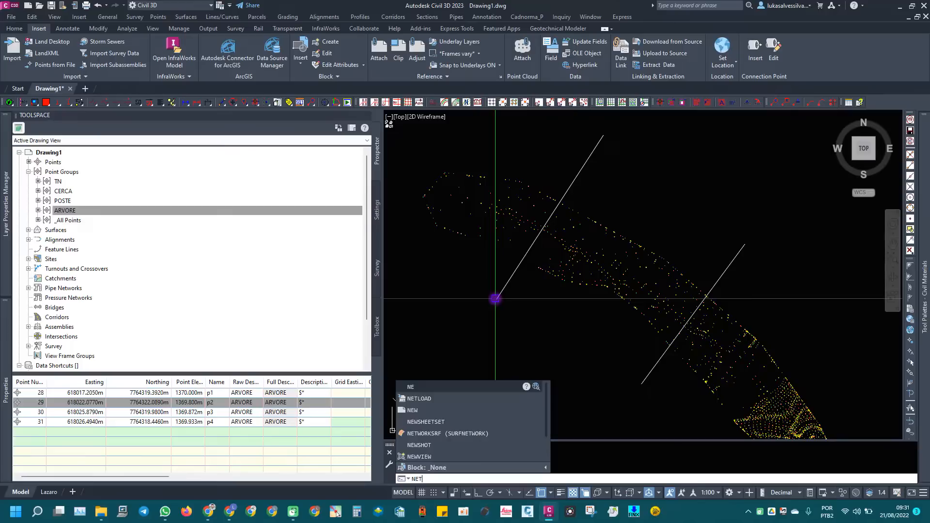
type("LOAD")
key("Return")
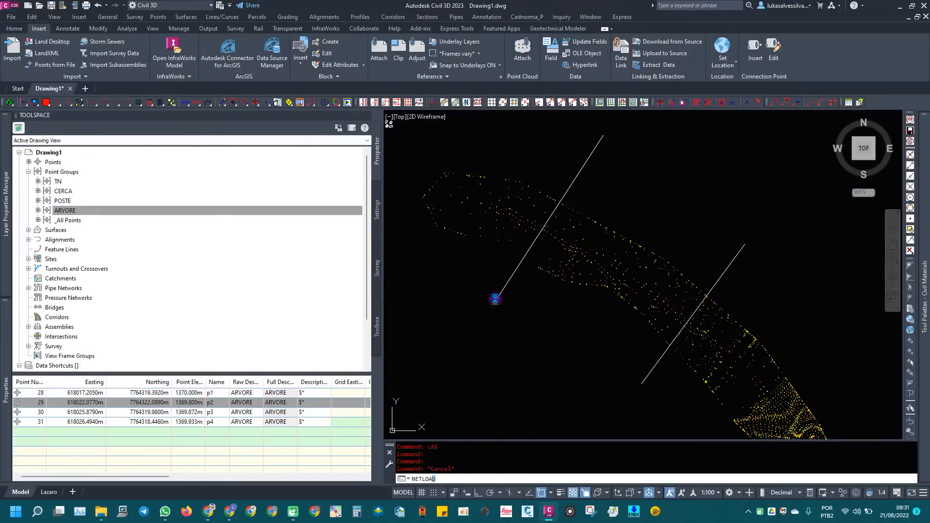
left_click(474, 266)
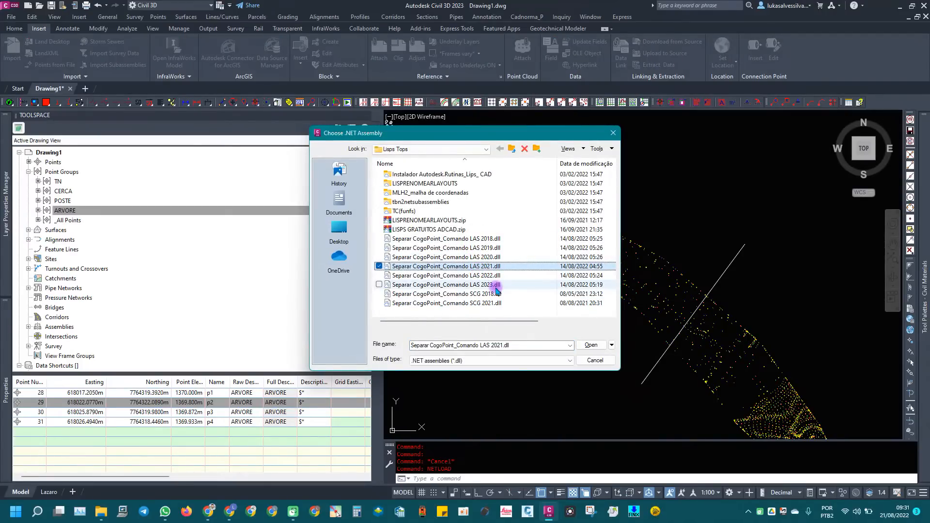
- Paste the copied DLL into the 02-Plugin folder in File Explorer, enlarging the window and name column to show its full name
left_click_drag(929, 135, 394, 75)
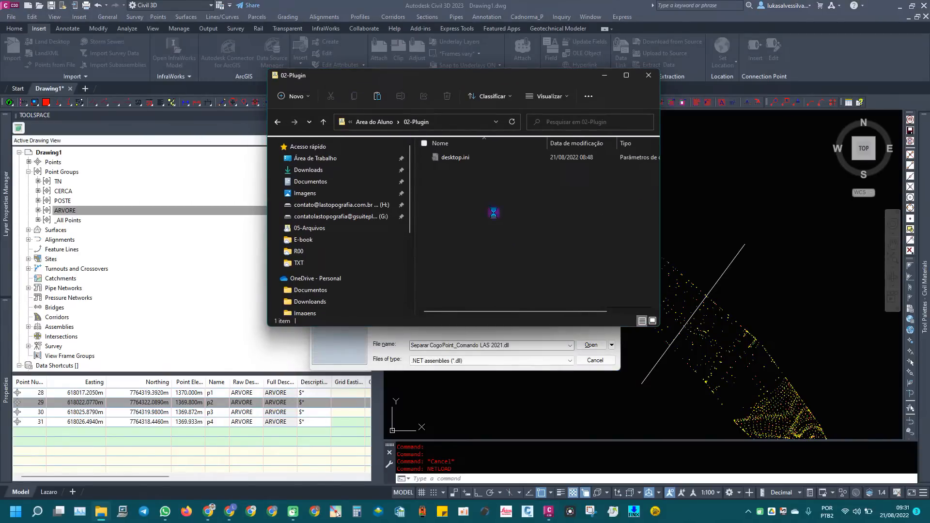
key("ctrl+v")
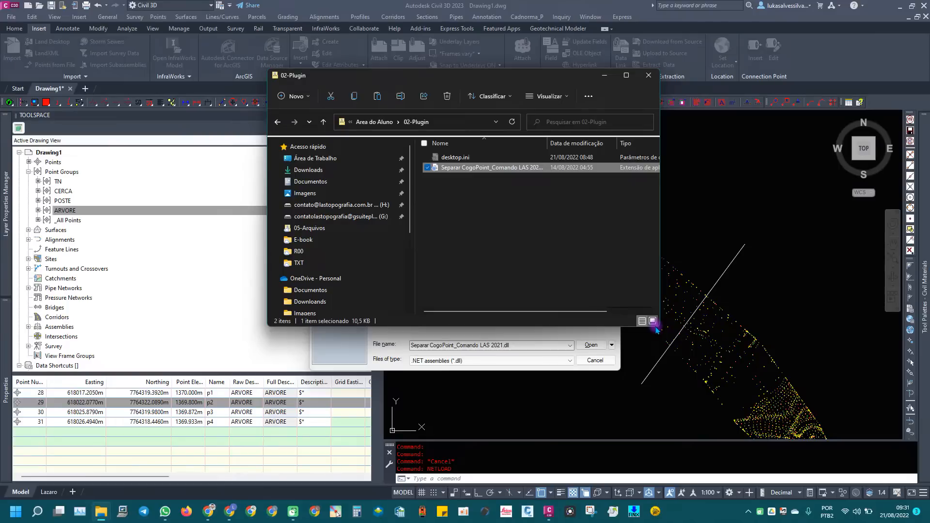
left_click_drag(660, 328, 807, 371)
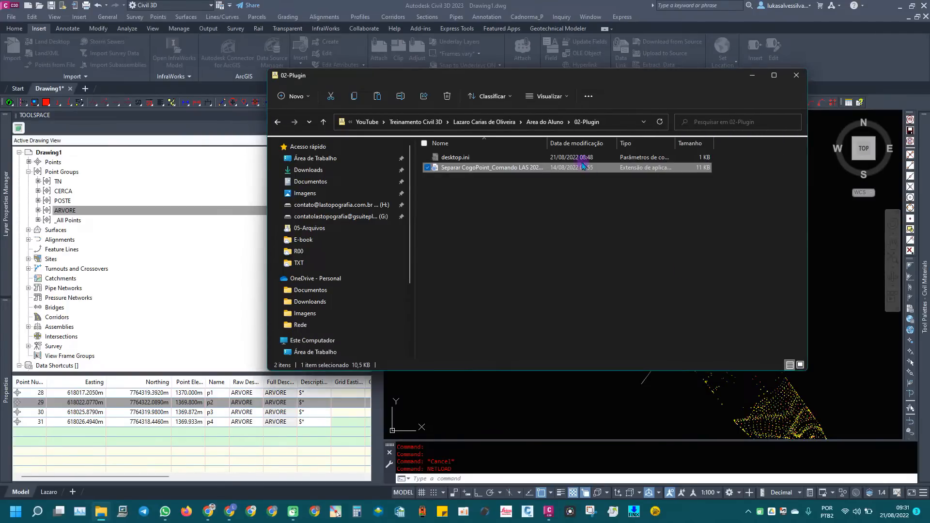
double_click(549, 141)
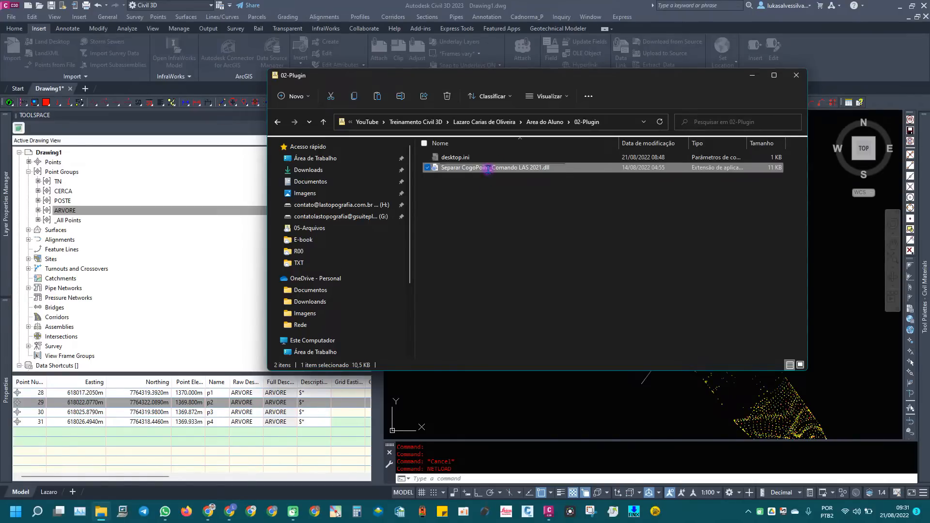
- Rename the copied DLL as Criar Grupo de Pontos pela Drescrição_Comando LAS 2021.dll and widen the name column to fit it
left_click(488, 168)
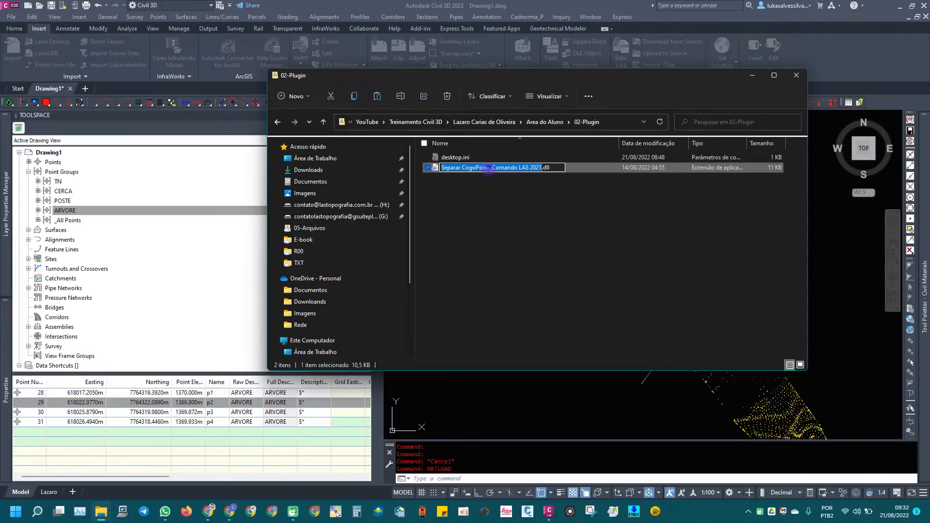
left_click(490, 168)
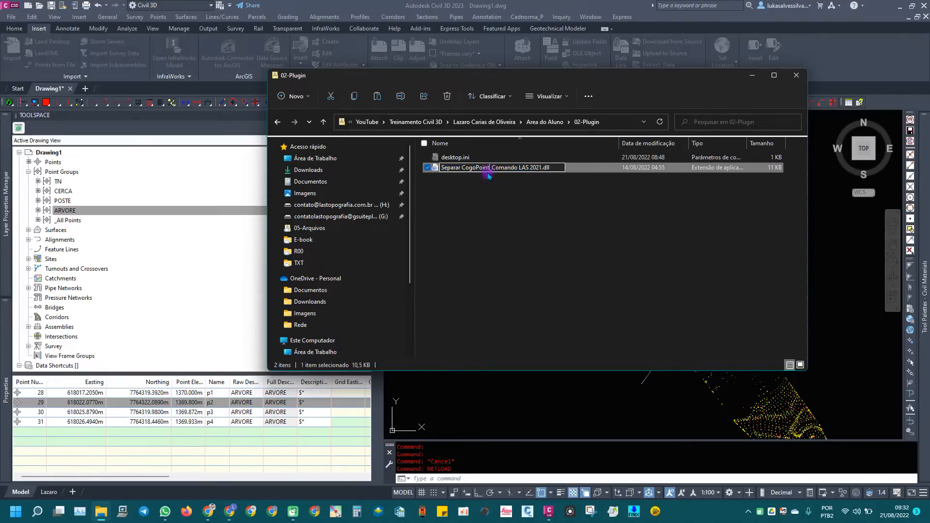
left_click_drag(490, 170, 453, 170)
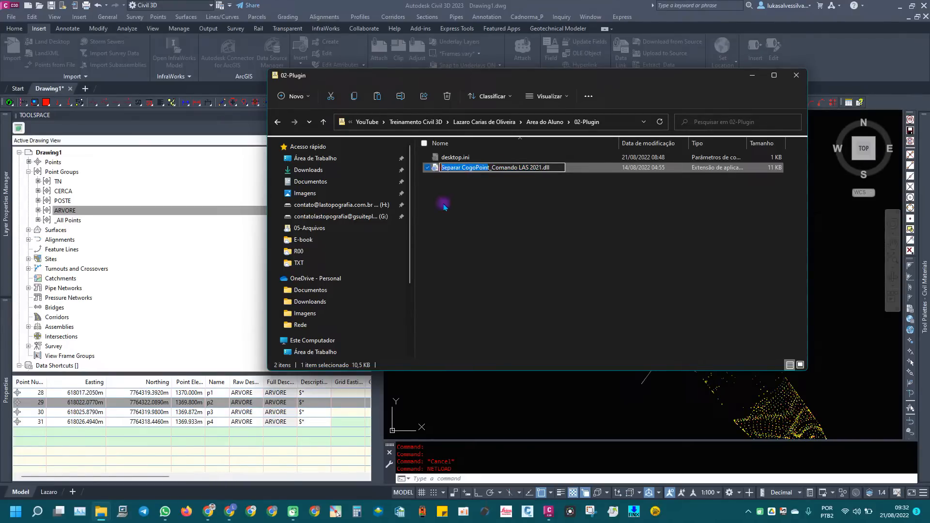
key("BackSpace")
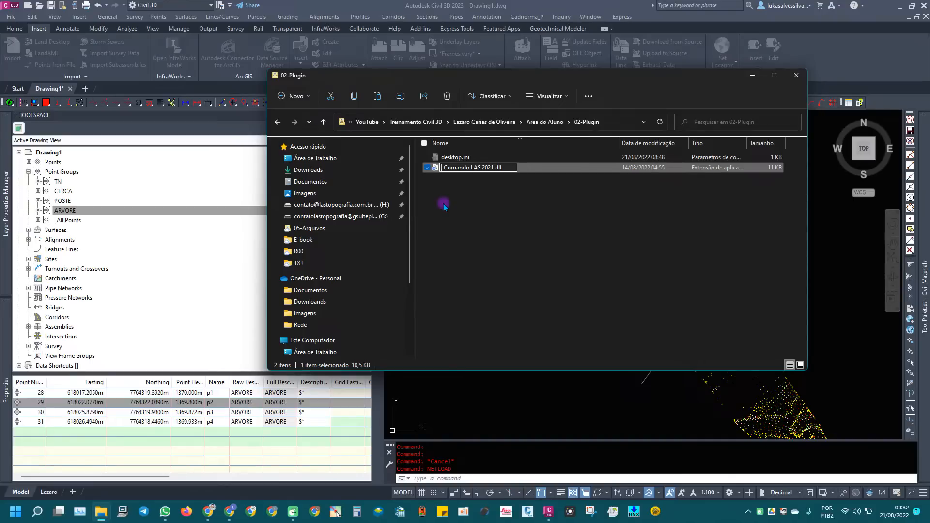
type("C")
key("Caps_Lock")
type("riar Grupo de")
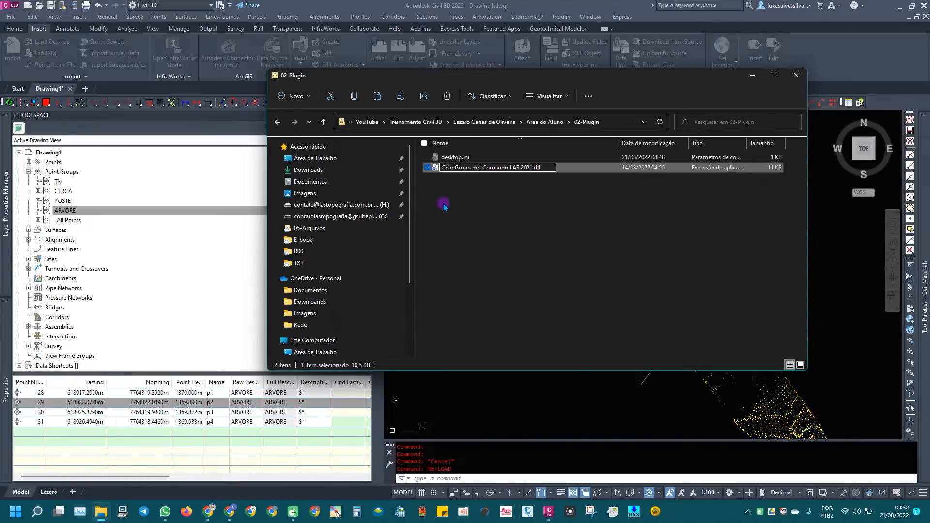
type(" Pontos ")
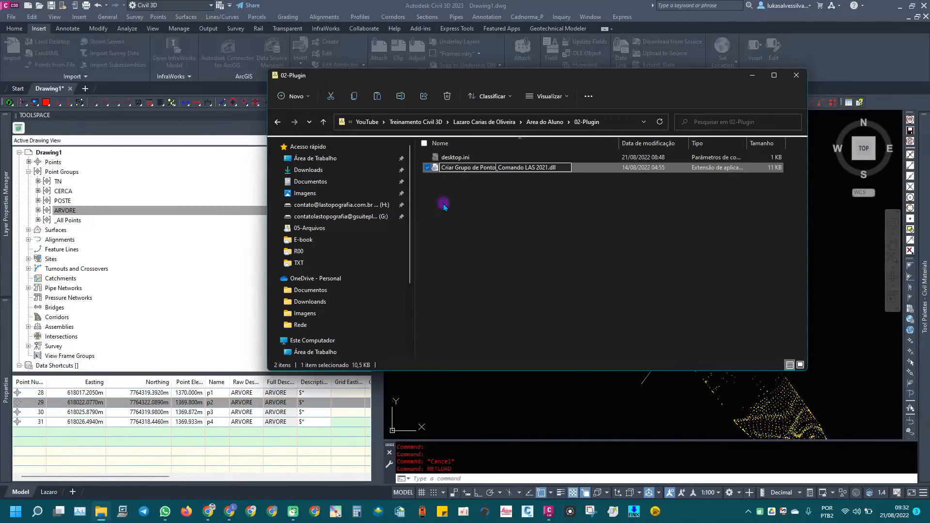
type("p")
type("ela Dr")
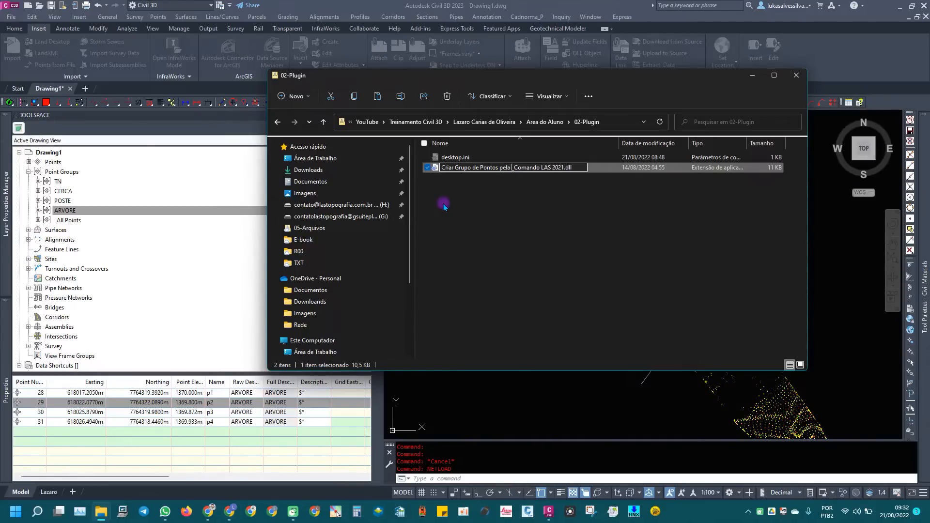
type("escri~")
type("çã")
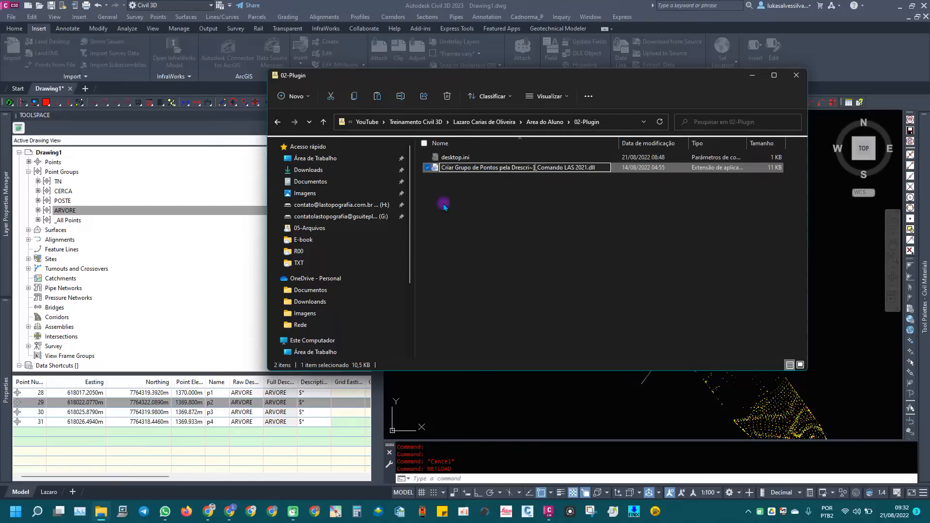
type("o")
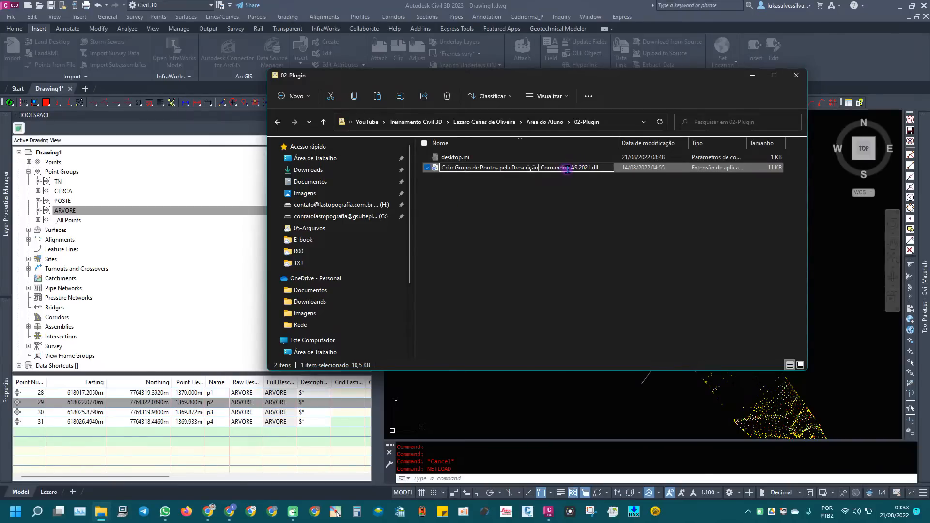
left_click(545, 210)
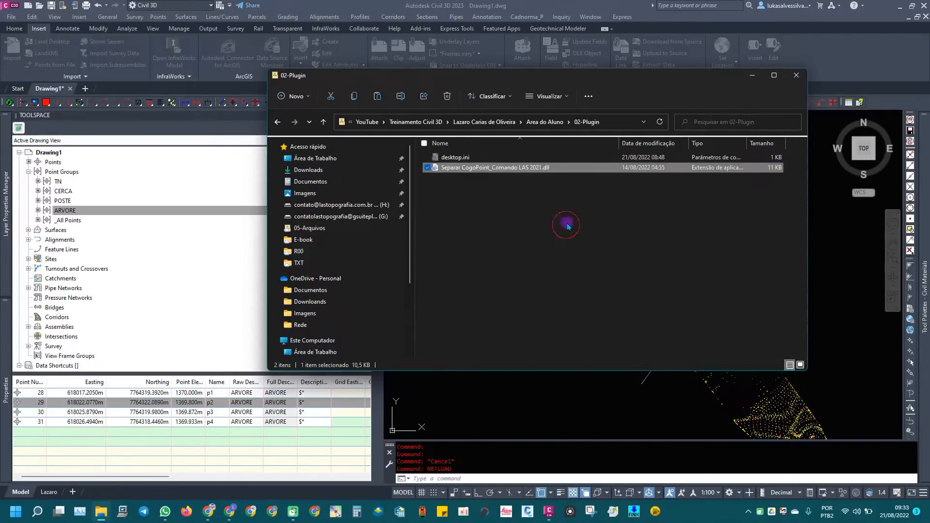
left_click_drag(619, 143, 652, 145)
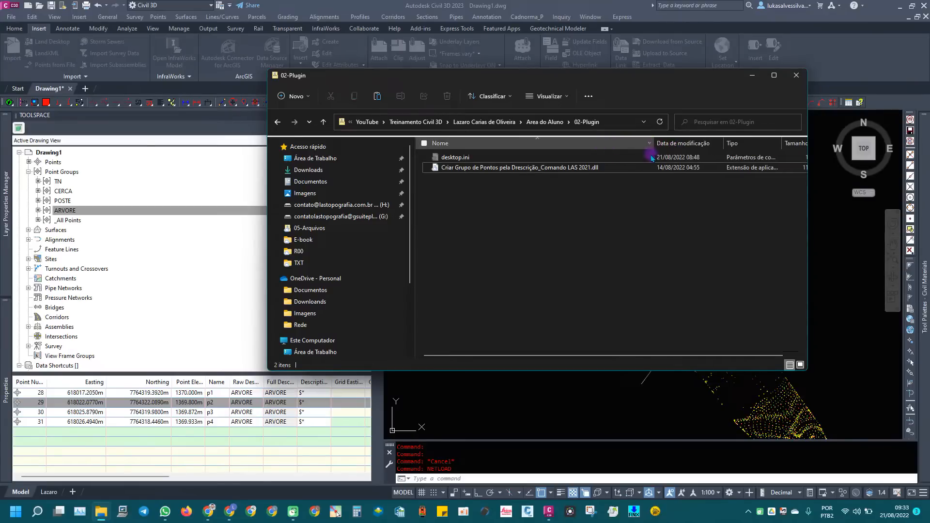
- Rename the plugin DLL in the 02-Plugin folder as CGPD_Comando LAS 2021.dll
left_click(534, 172)
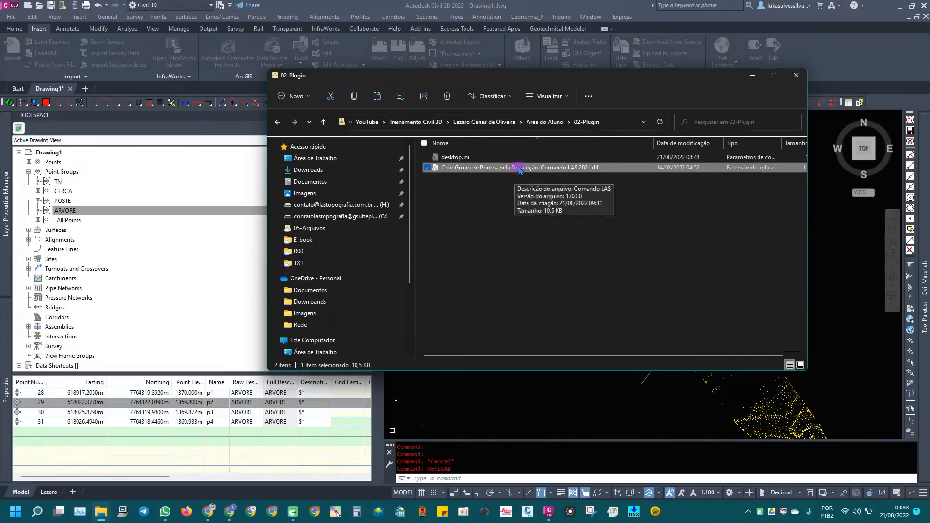
key("F2")
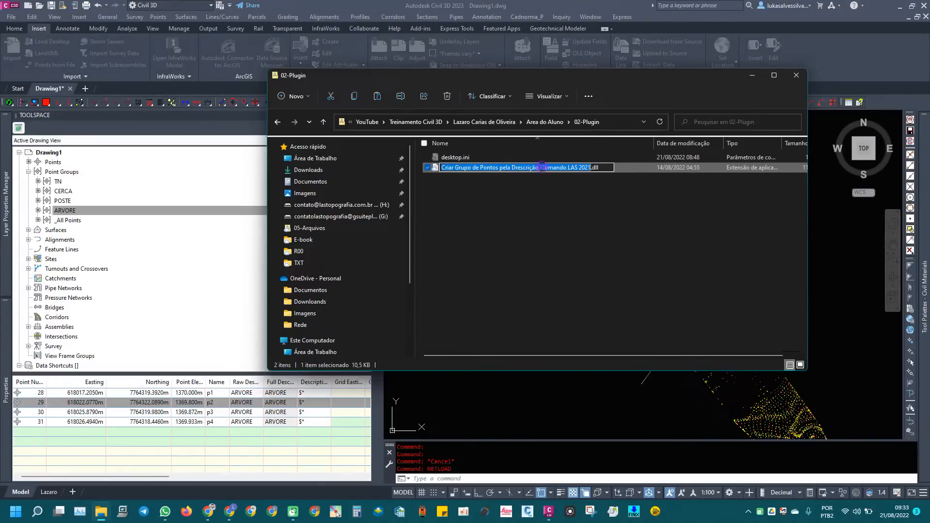
left_click(440, 167)
key("Caps_Lock")
type("C")
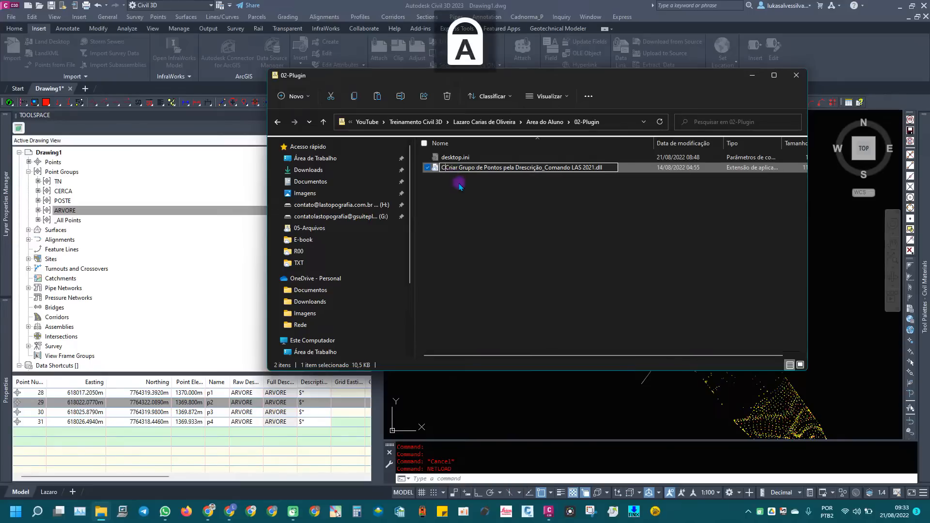
type("G")
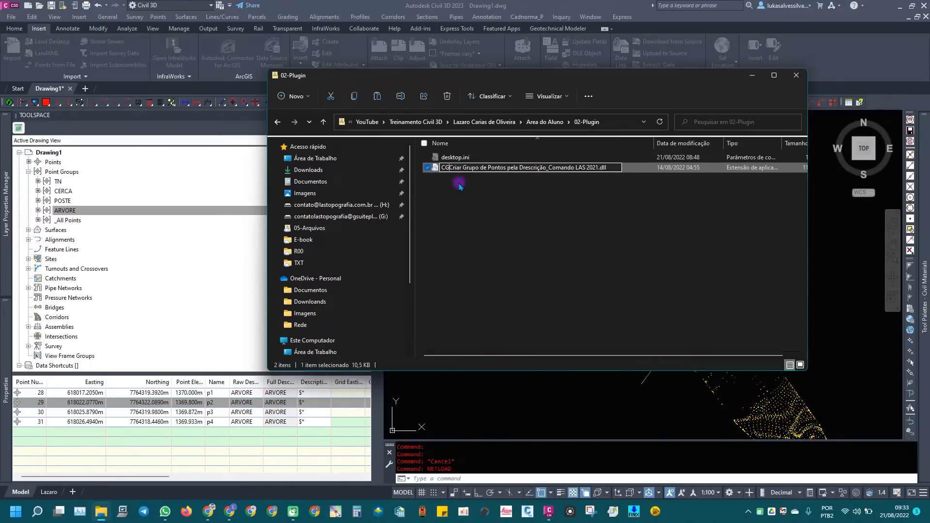
type("PD")
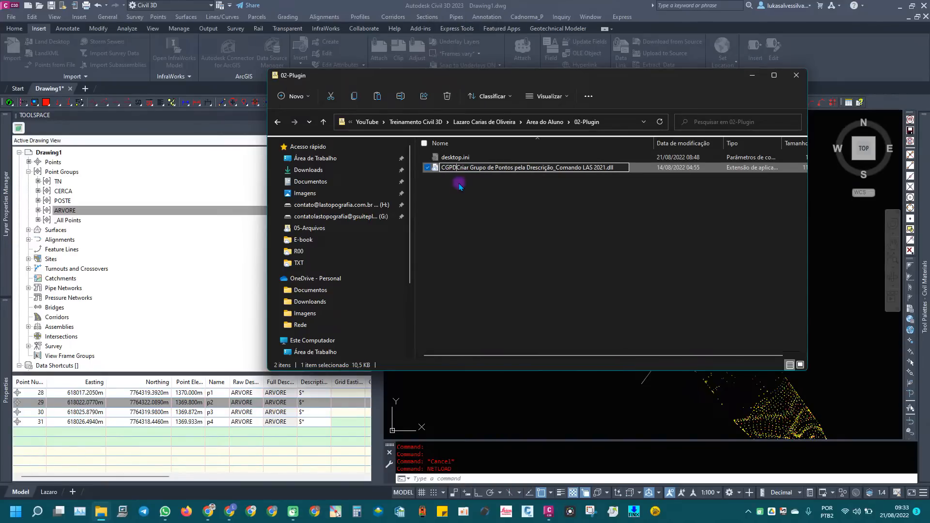
key("Delete")
key("Delete")
key("Delete")
key("Delete")
key("Delete")
key("Delete")
key("Delete")
key("Delete")
key("Delete")
key("Delete")
key("Delete")
key("Delete")
key("Delete")
key("Delete")
key("Delete")
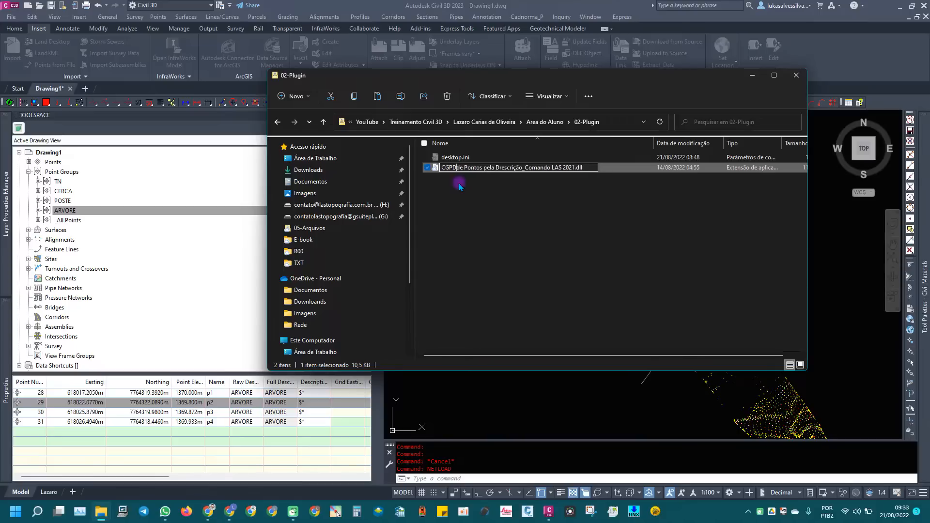
key("Delete")
key("Delete")
key("Delete")
key("Delete")
key("Delete")
key("Delete")
key("Delete")
key("Delete")
key("Delete")
key("Delete")
key("Delete")
key("Delete")
key("Delete")
key("Delete")
key("Delete")
key("Delete")
key("Delete")
key("Delete")
key("Delete")
key("Delete")
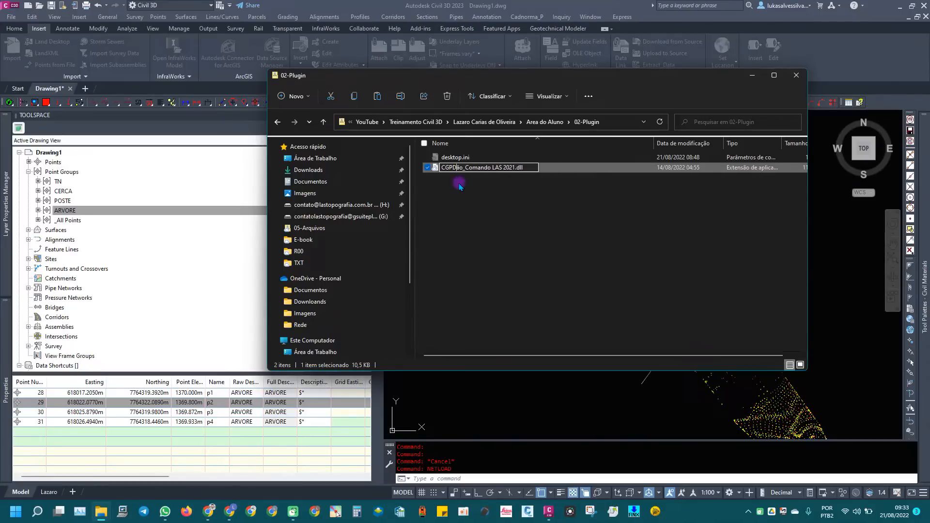
key("Return")
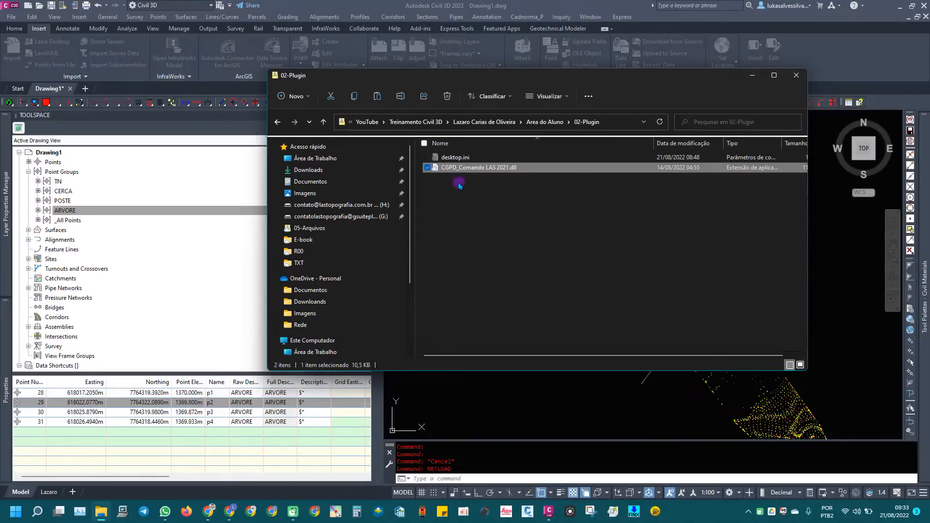
left_click(506, 196)
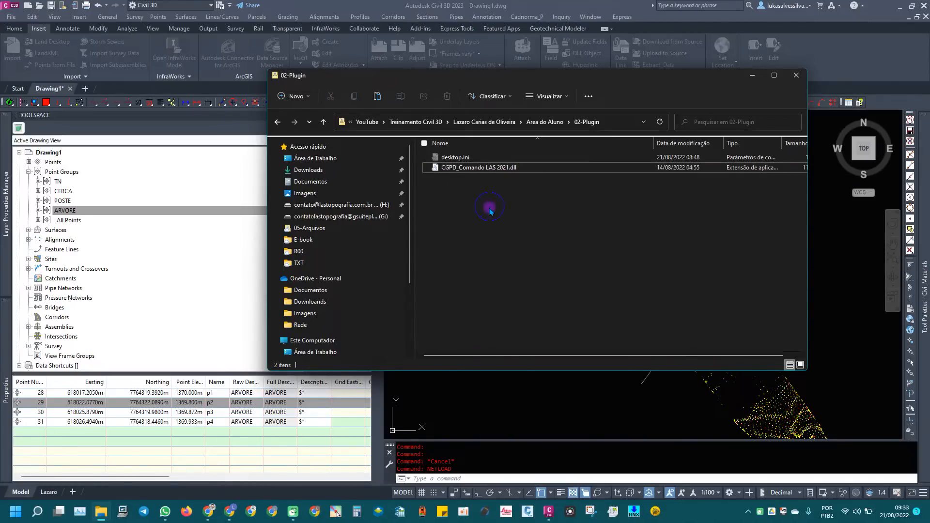
- Create a text document named Como Usar.txt in the 02-Plugin folder and open it for editing
right_click(490, 209)
mouse_move(598, 305)
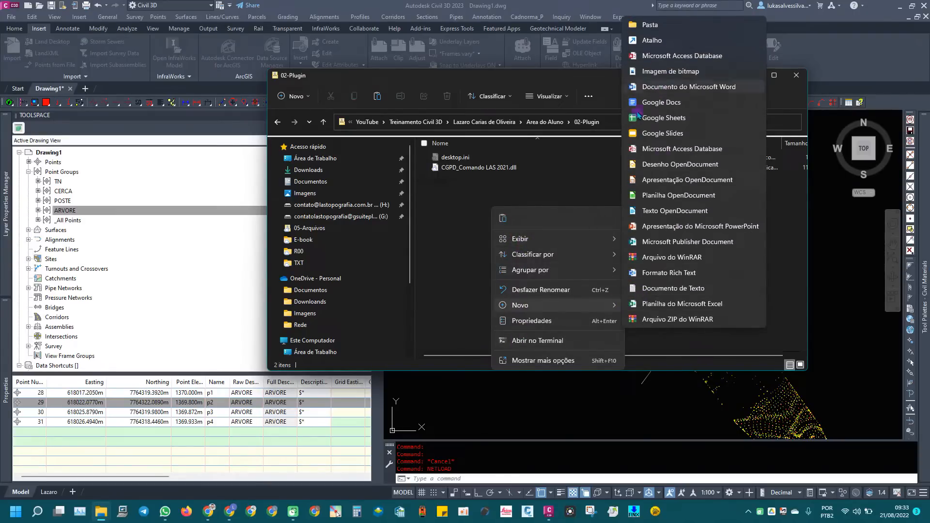
left_click(687, 288)
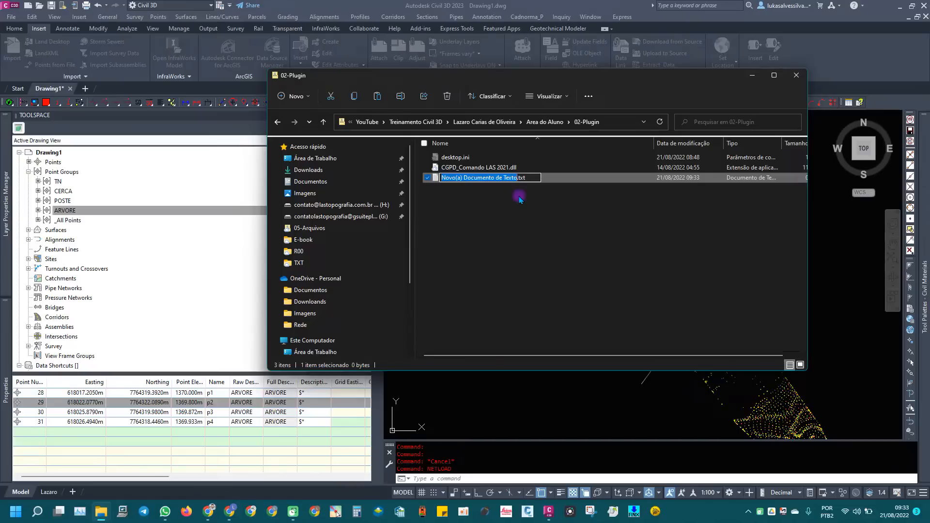
type("C")
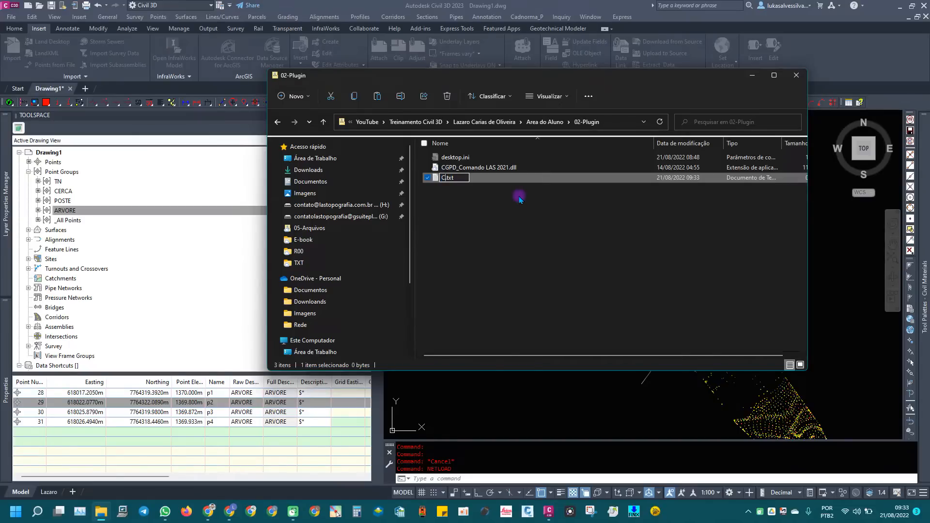
key("Caps_Lock")
key("BackSpace")
type("Como Usar")
key("Return")
key("Return")
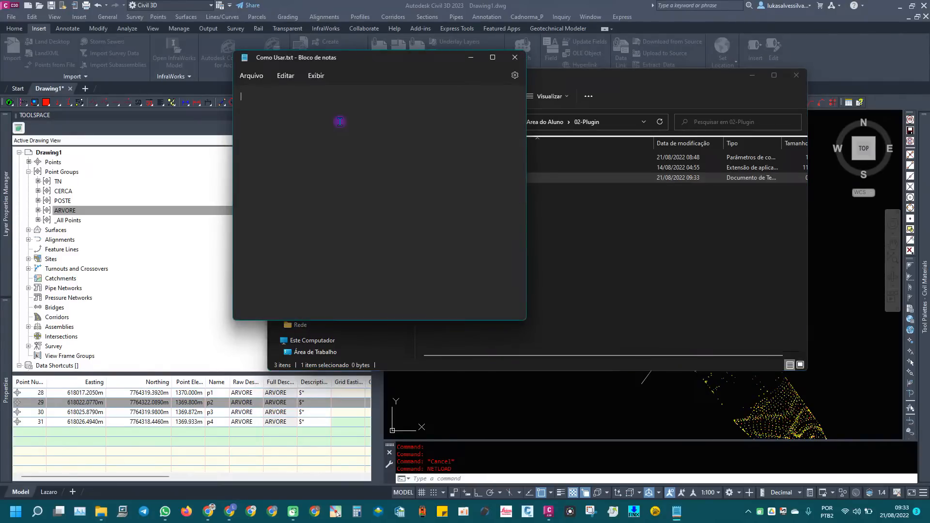
- Write the loading instructions on two lines: Para carrgado no civil digita na barra de comando "NETLOAD" / secleciona e da ok
type("Para carrgado no civil digita ")
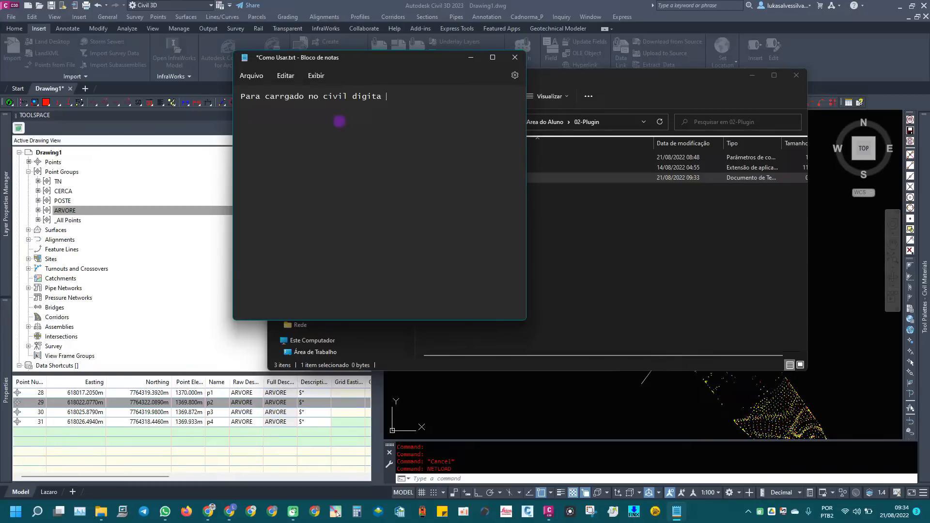
type("na barra de comando")
key("Caps_Lock")
type("NETLOAD\"")
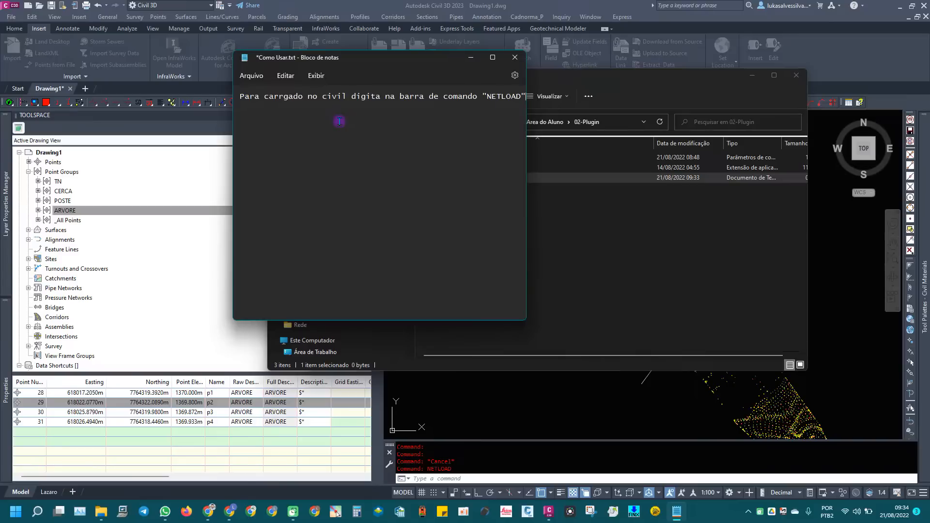
key("Caps_Lock")
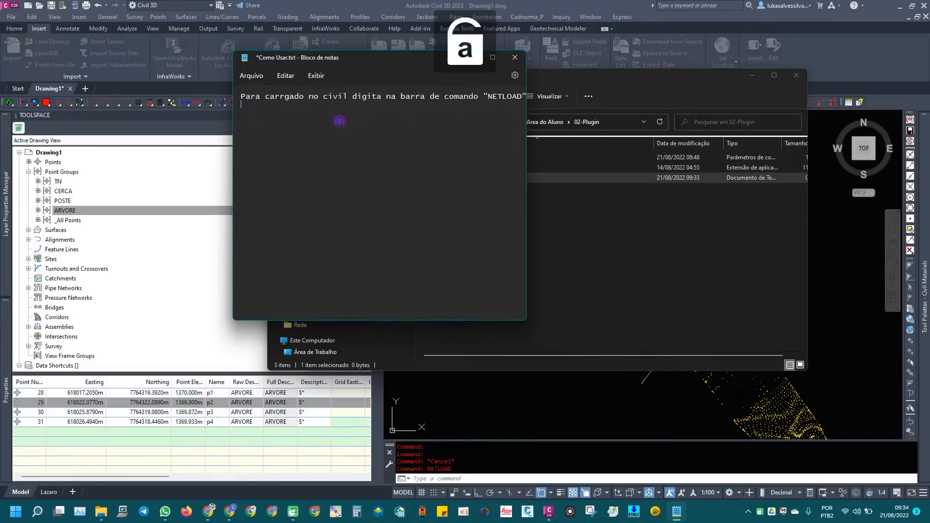
key("Return")
type("secleciona e da ok.")
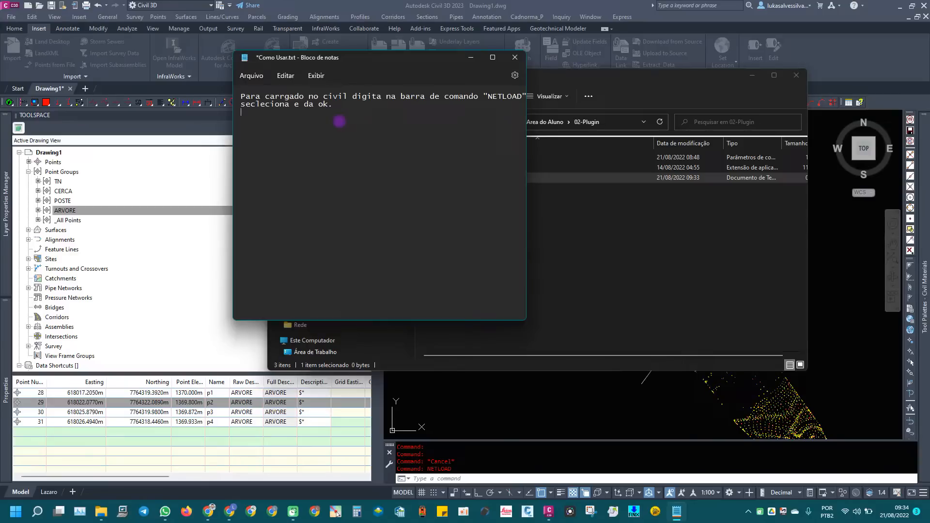
- Add a third line reading: depois digita o camoando "LAS", grupos foram criados com sucesso
key("Return")
type("depois digita o camoando \"l")
key("BackSpace")
key("Caps_Lock")
type("LAS")
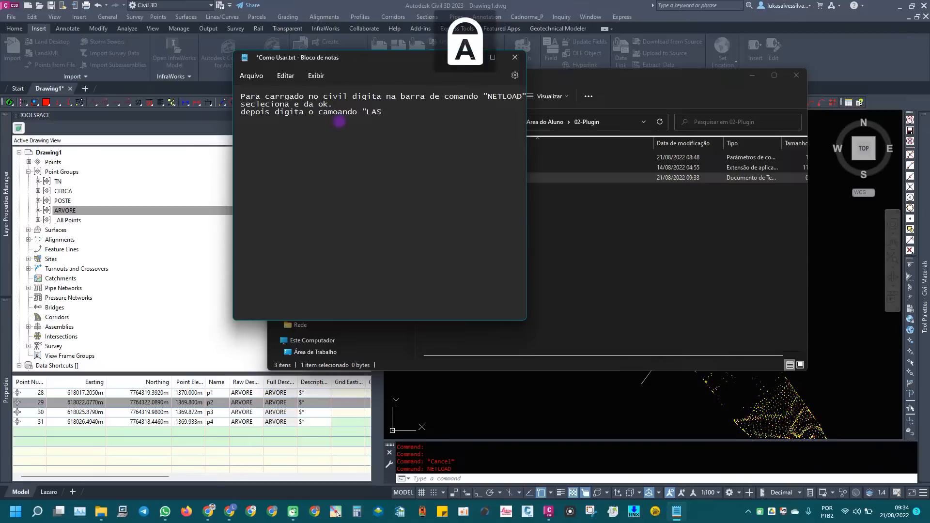
type("\", G")
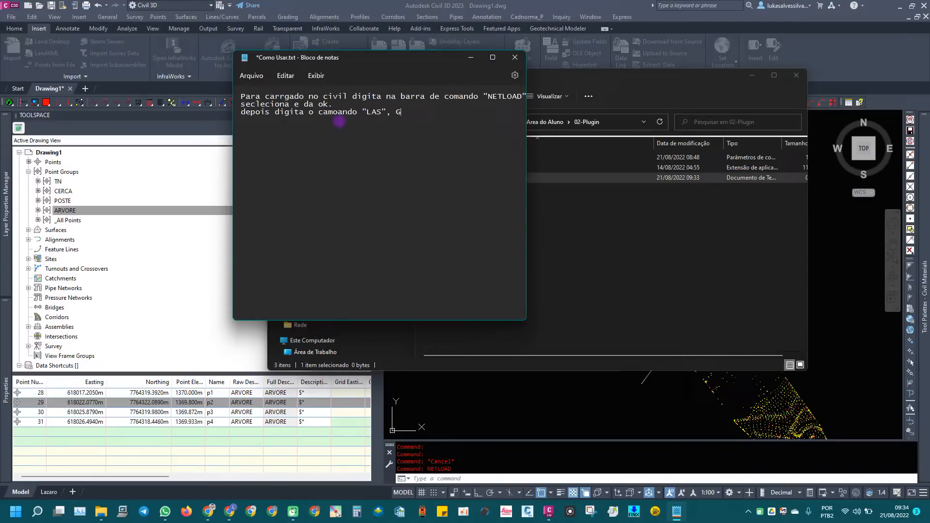
key("BackSpace")
key("Caps_Lock")
type("grupos foram criadnos")
key("BackSpace")
key("BackSpace")
key("BackSpace")
key("BackSpace")
key("BackSpace")
key("BackSpace")
type("os com sucesso.")
key("Return")
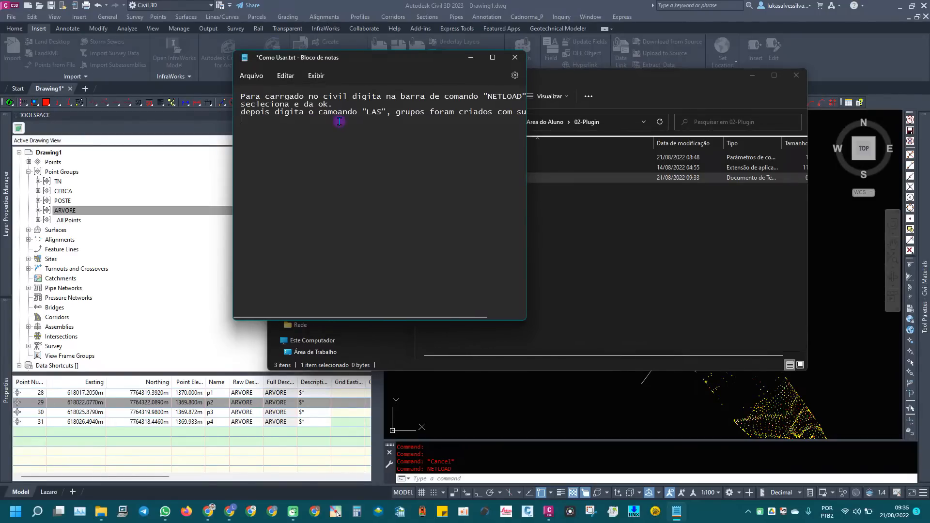
- Widen the text window to show the full lines and insert a blank line before the LAS command instruction
left_click_drag(528, 97, 674, 133)
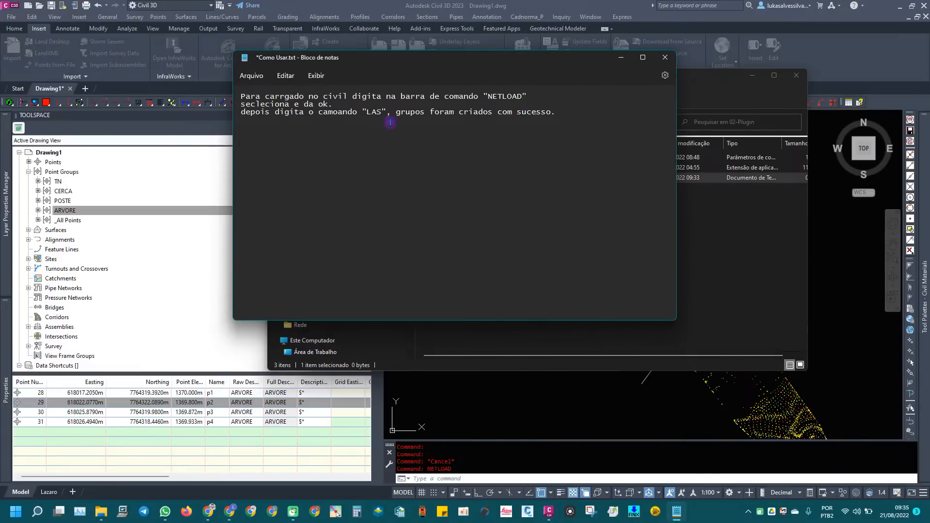
left_click(358, 103)
key("Return")
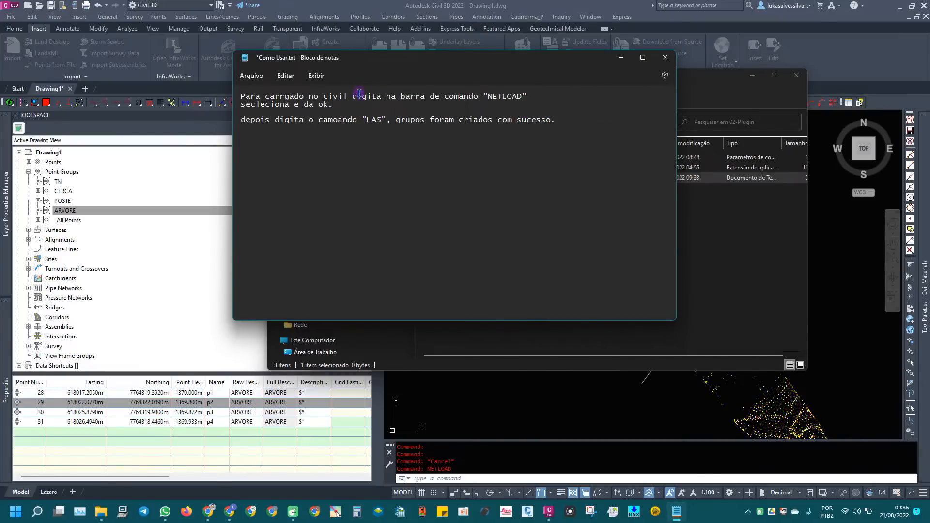
left_click_drag(484, 96, 527, 97)
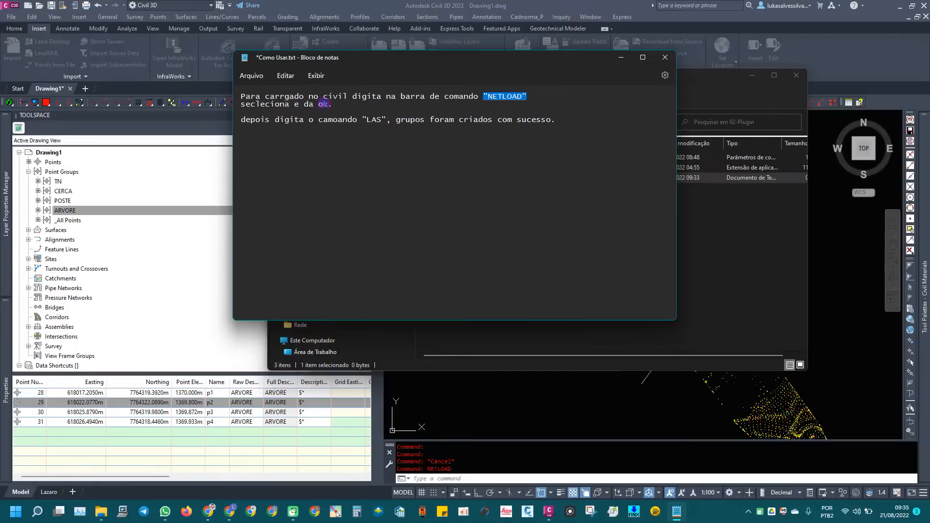
left_click(242, 120)
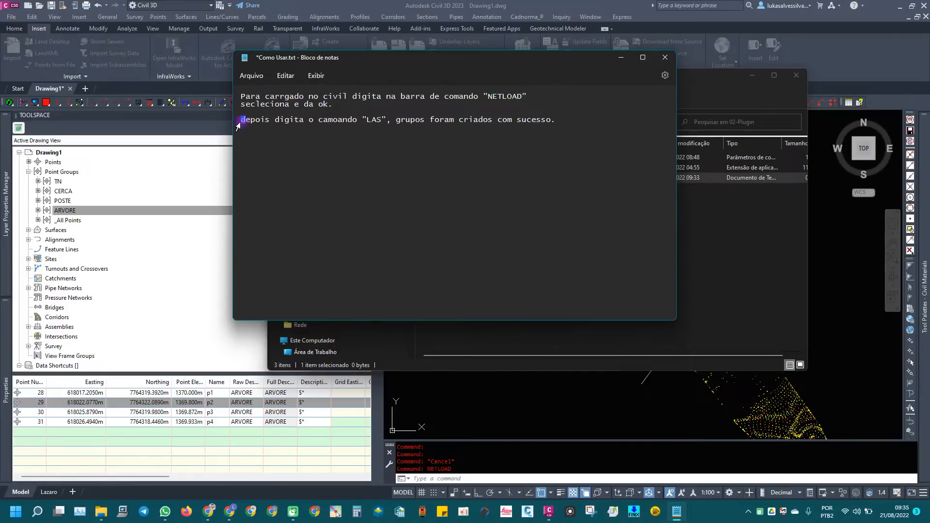
- Capitalise the first word of the LAS instruction line as Depois and close the Como Usar.txt document
key("Delete")
type("D")
left_click(665, 57)
left_click(455, 221)
left_click(847, 257)
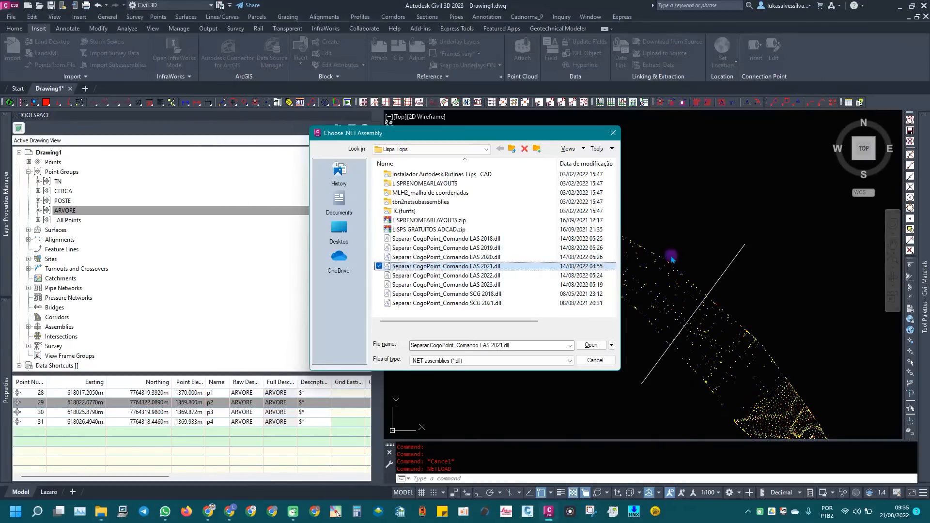
- Load Separar CogoPoint_Comando LAS 2023.dll into Civil 3D with NETLOAD and run the LAS command
left_click(585, 344)
type("netl")
key("Return")
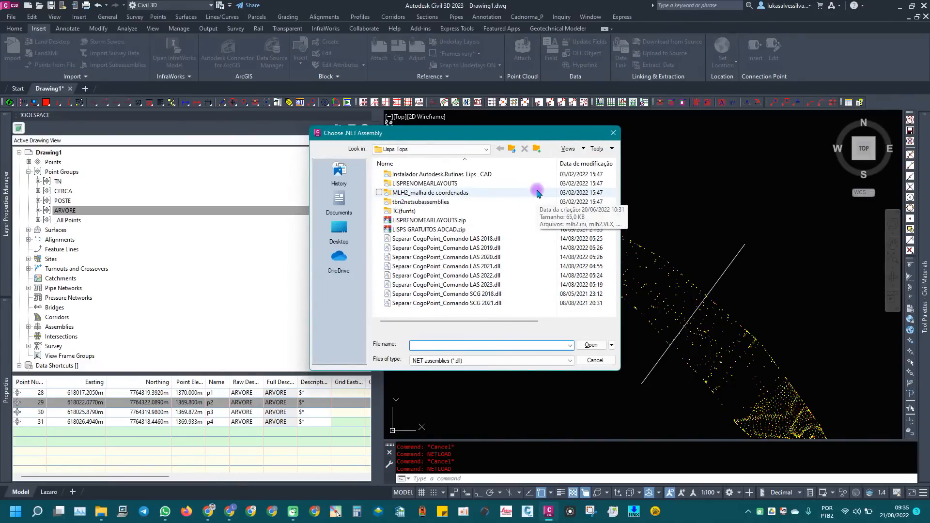
left_click(485, 284)
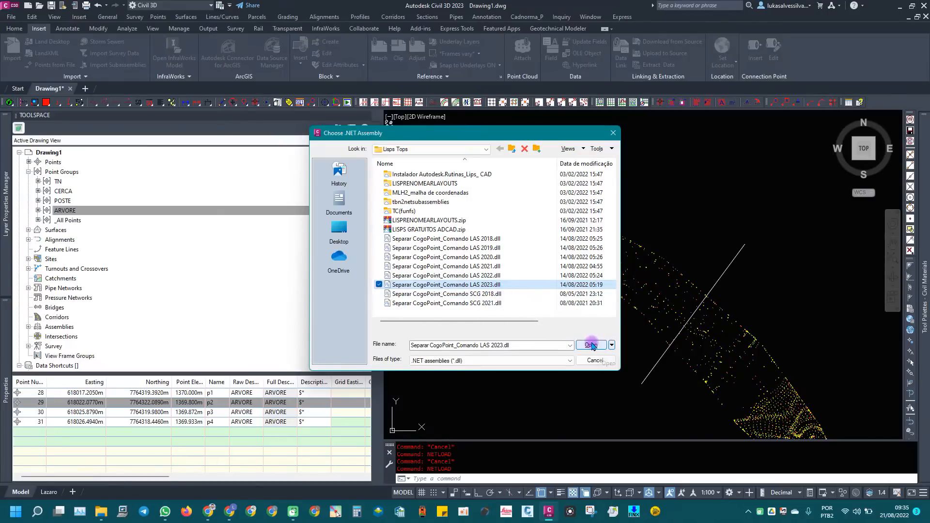
left_click(475, 304)
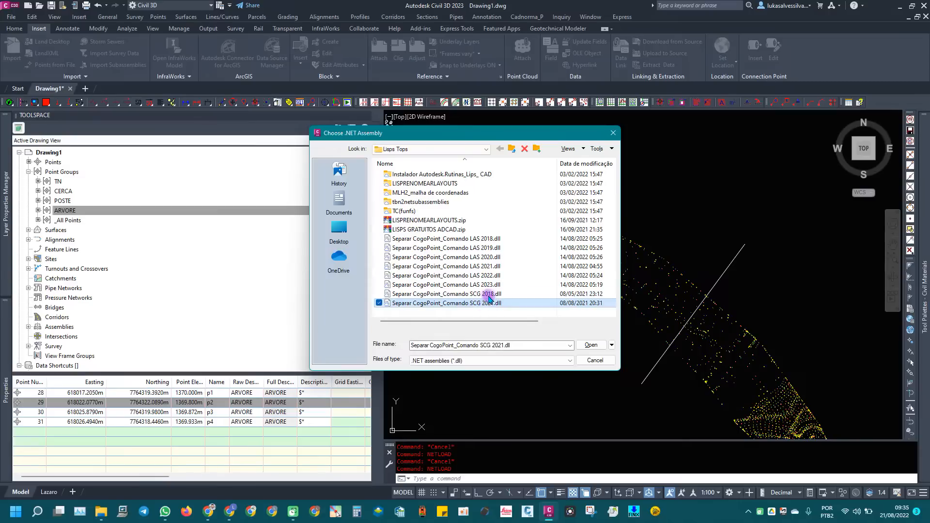
left_click(486, 294)
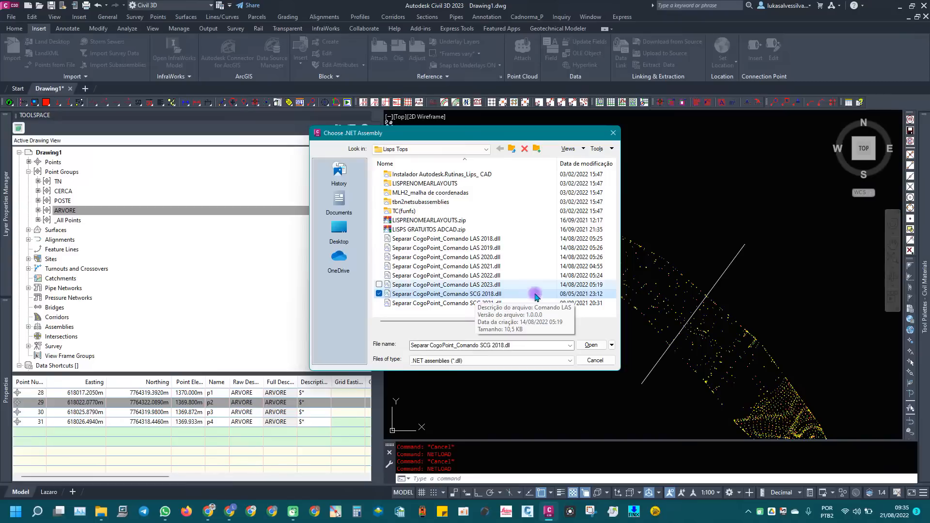
left_click(484, 286)
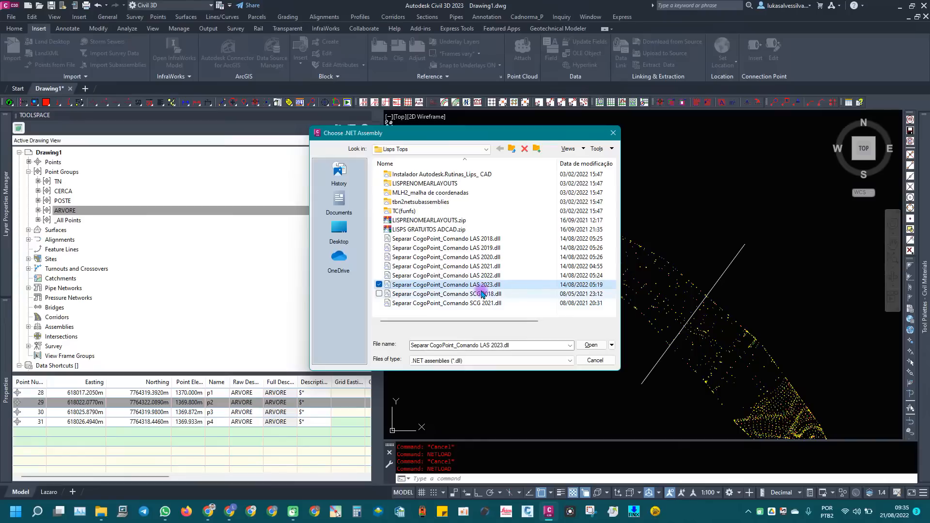
left_click(590, 345)
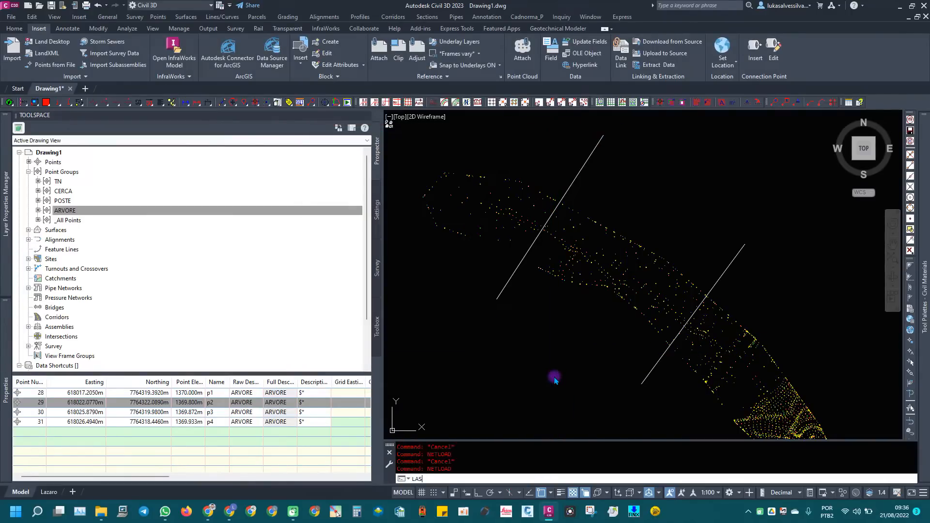
key("Return")
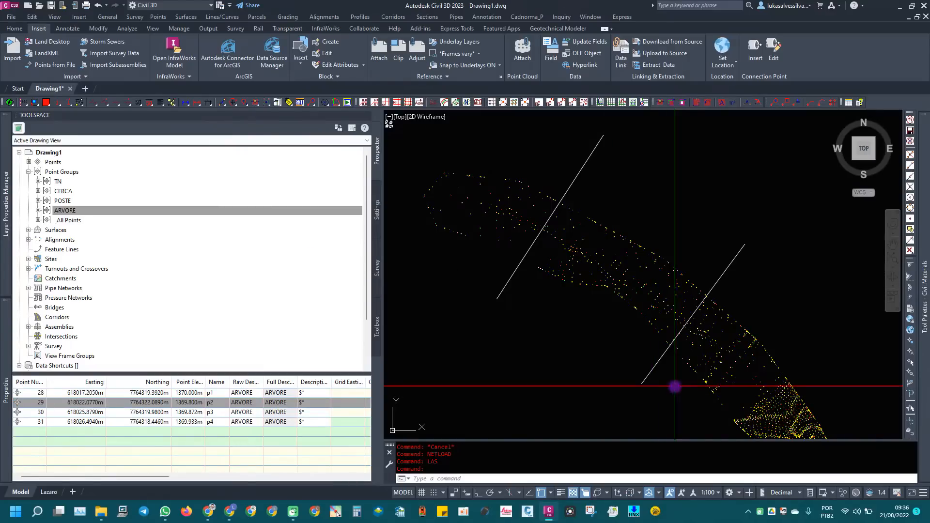
- Erase the two straight white lines crossing the survey point strip
left_click(744, 254)
left_click(734, 249)
left_click(730, 261)
left_click(727, 256)
left_click(724, 272)
left_click(573, 141)
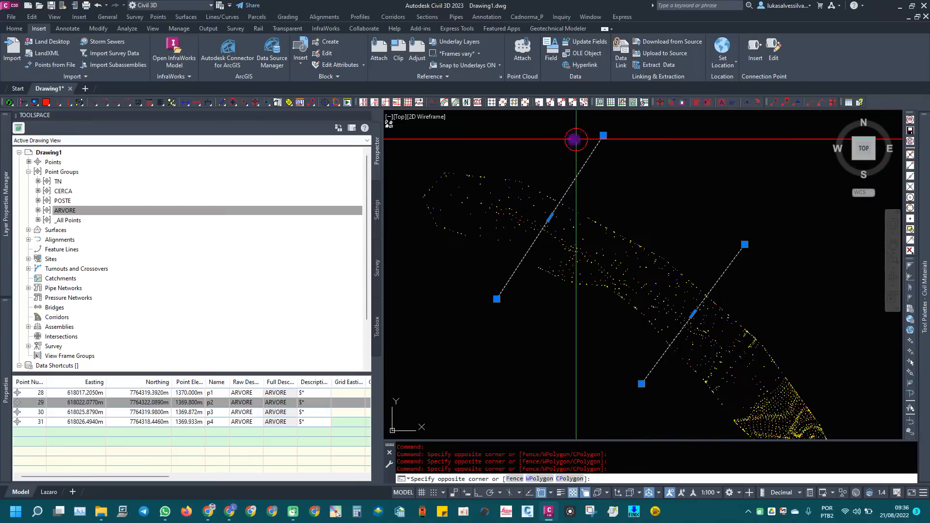
key("Delete")
scroll(556, 253, "down", 2)
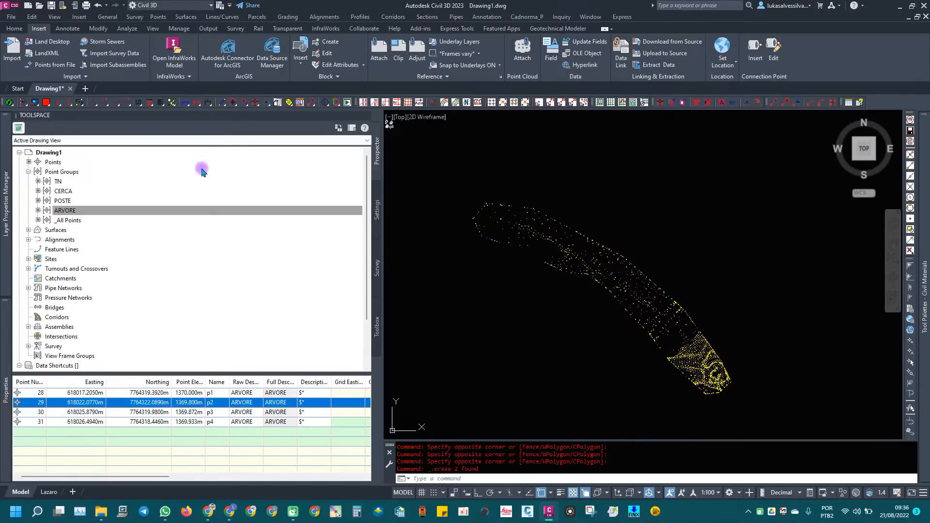
- Go through the TN, CERCA, POSTE and ARVORE point groups one by one
left_click(56, 182)
left_click(57, 190)
left_click(62, 200)
left_click(71, 213)
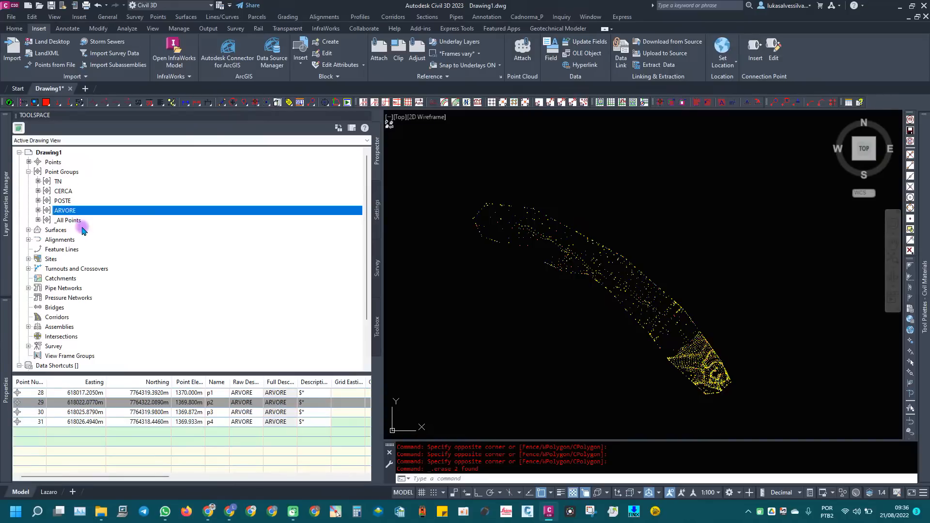
- Select all points of the _All Points group in the drawing, inspect them, and clear the selection
left_click(65, 222)
right_click(65, 221)
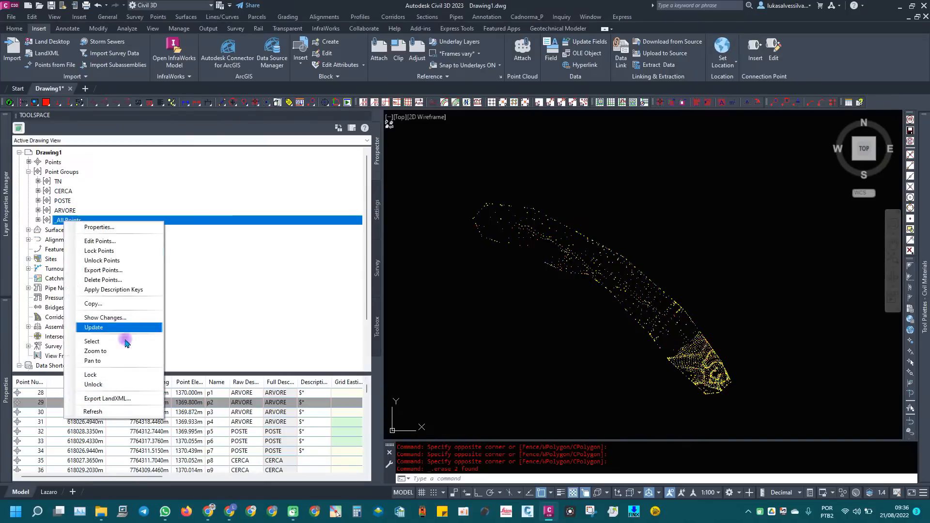
left_click(101, 341)
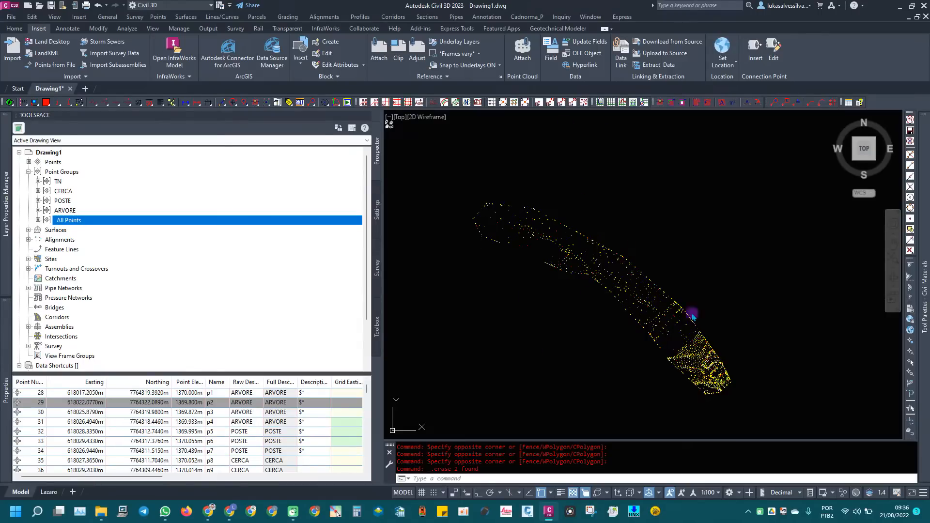
left_click(590, 295)
scroll(677, 328, "up", 10)
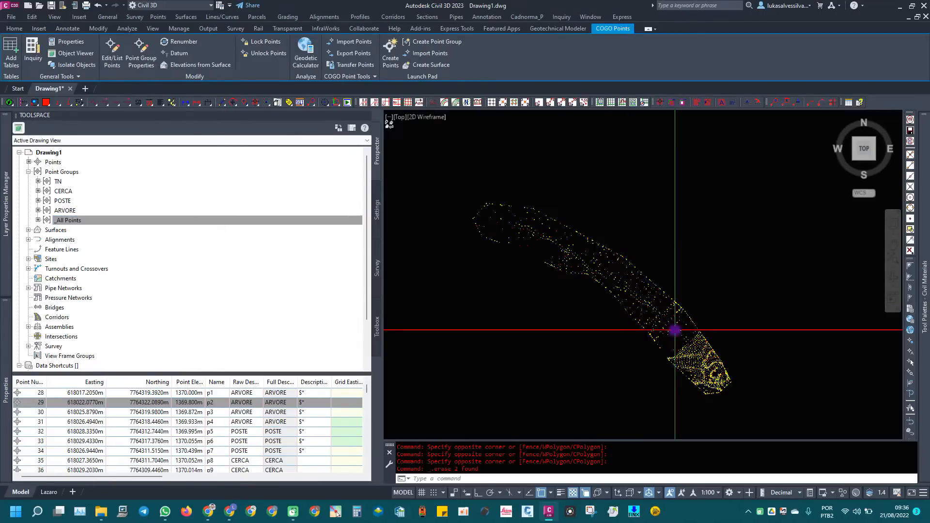
scroll(683, 305, "down", 12)
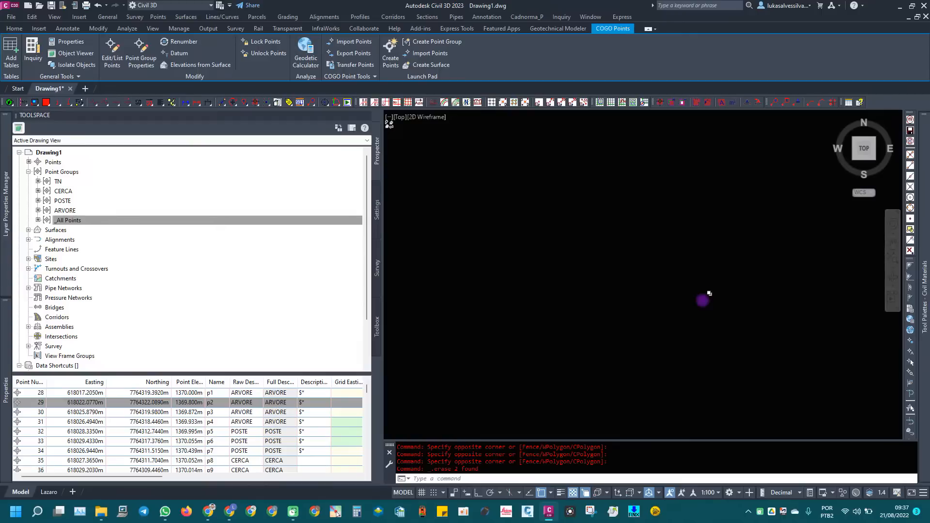
key("Escape")
scroll(665, 315, "down", 5)
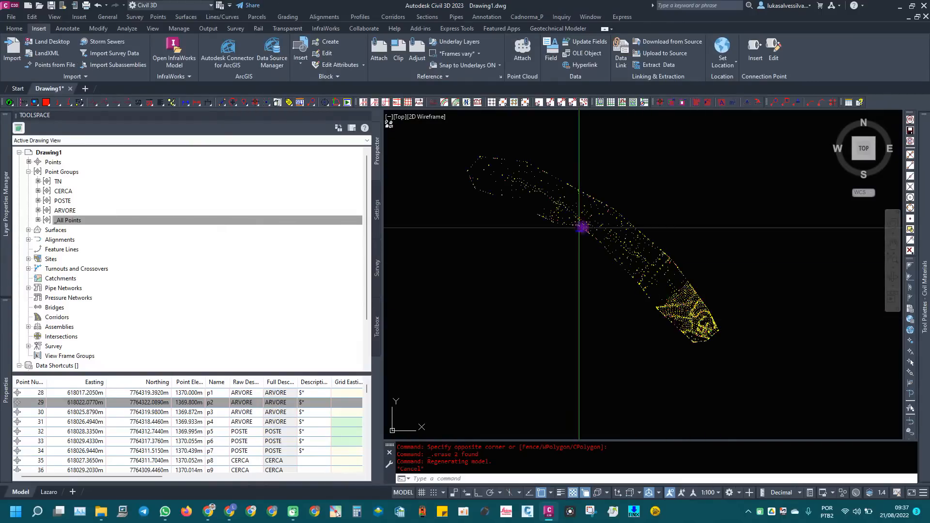
middle_click_drag(580, 227, 607, 254)
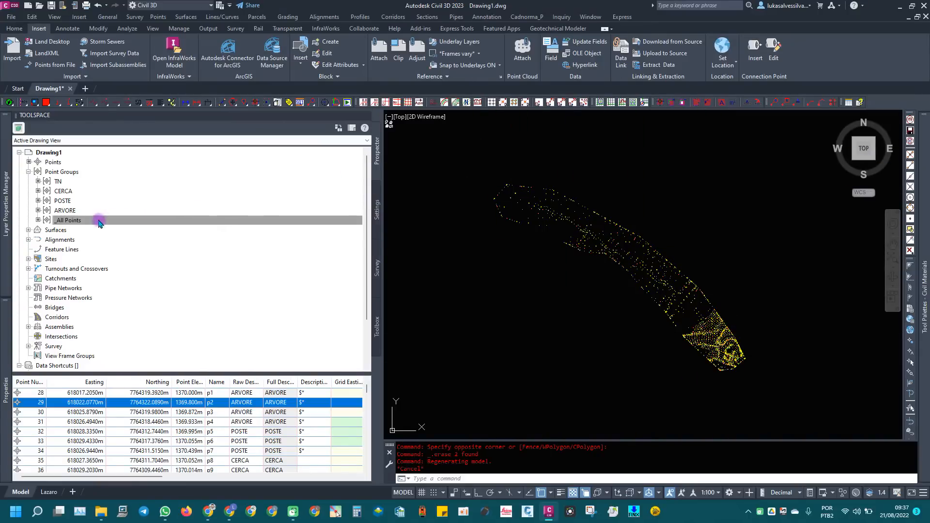
- Start exporting the _All Points group in an enlarged export dialog and review the available file formats
right_click(63, 222)
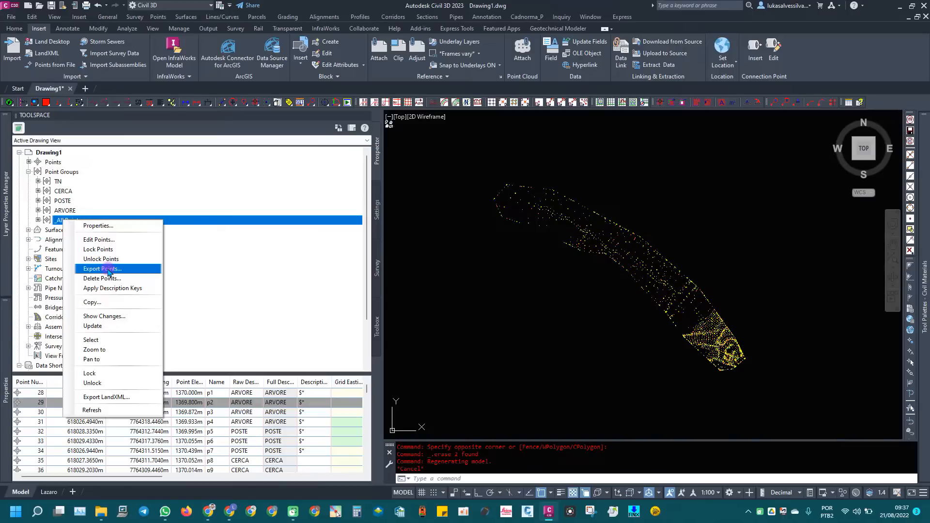
left_click(107, 269)
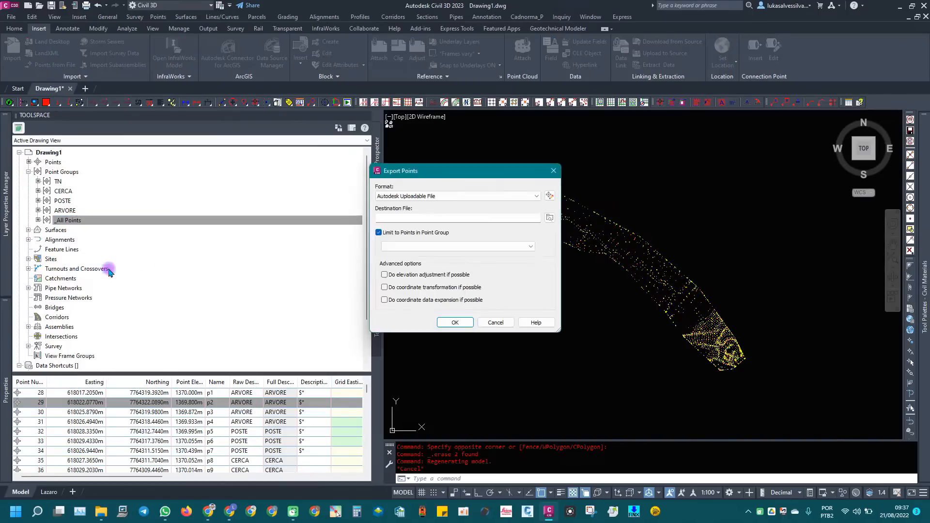
left_click_drag(427, 169, 369, 139)
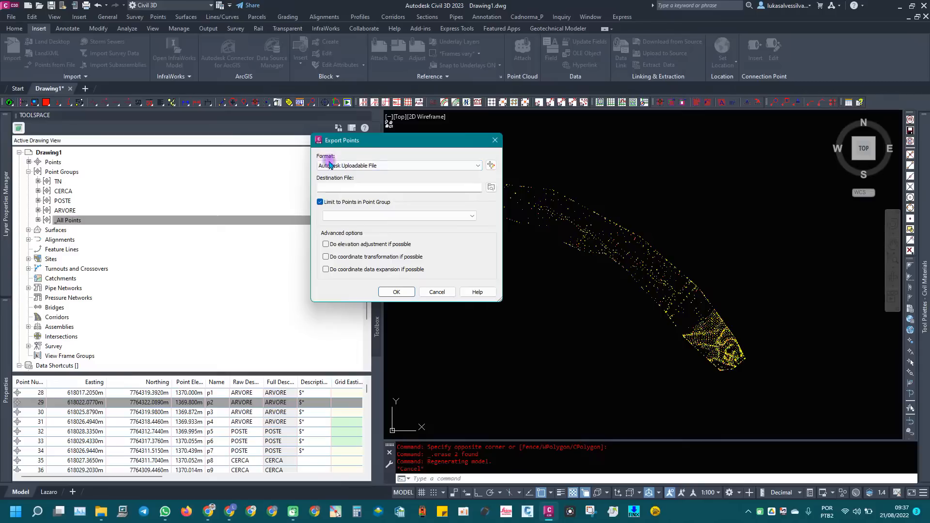
left_click_drag(502, 300, 638, 341)
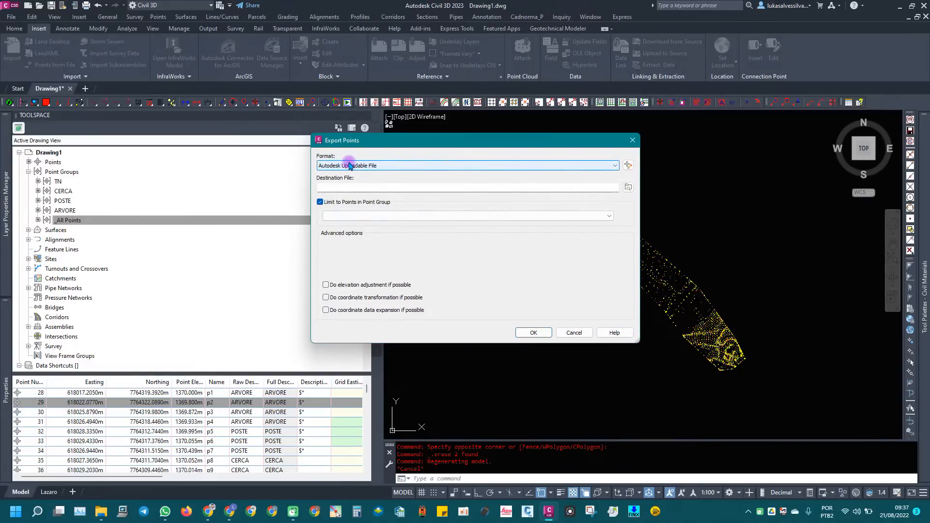
left_click(367, 166)
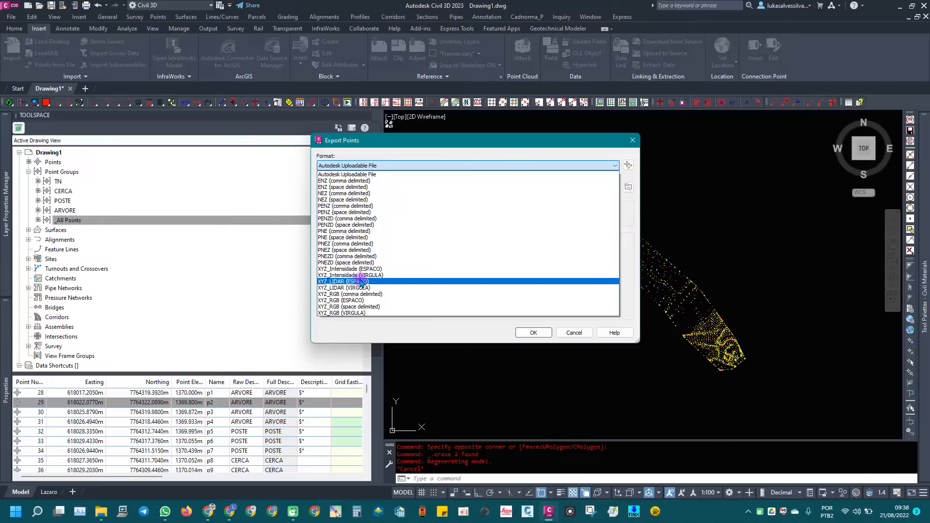
- Open the point file format manager and examine the External Project Point Database format definition, leaving it without changes
left_click(628, 166)
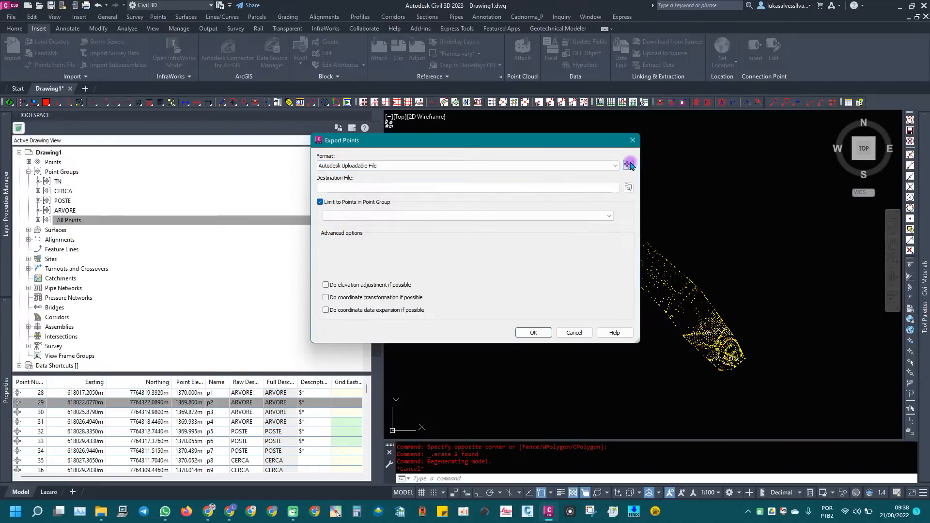
left_click(628, 165)
left_click(439, 161)
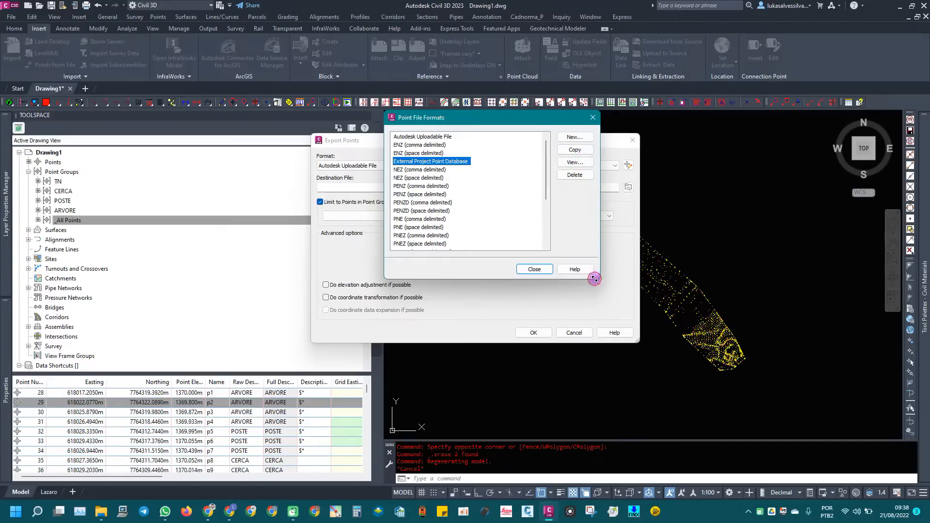
left_click_drag(594, 278, 666, 285)
left_click(642, 162)
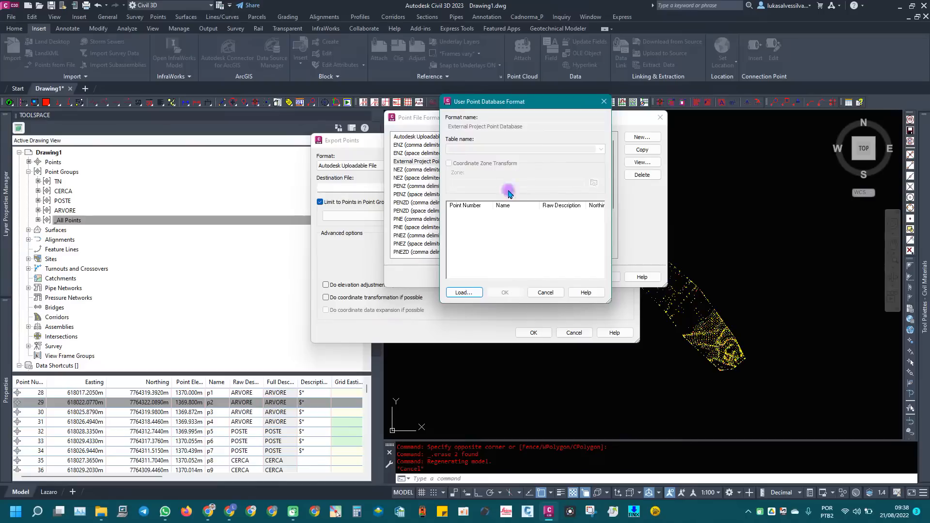
left_click_drag(607, 304, 825, 342)
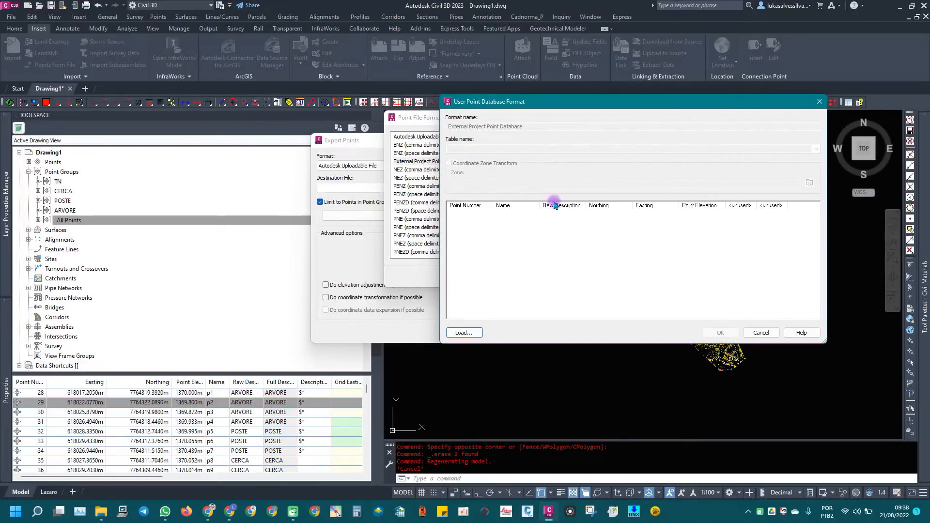
left_click(762, 333)
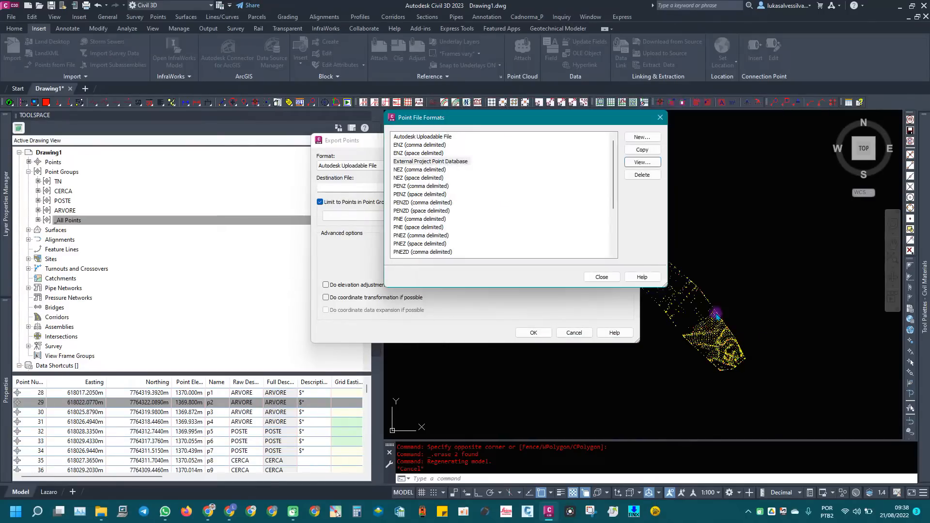
- Look through the list of point file formats, comparing the NEZ, PENZ, PENZD and XYZ_LIDAR entries
left_click(436, 170)
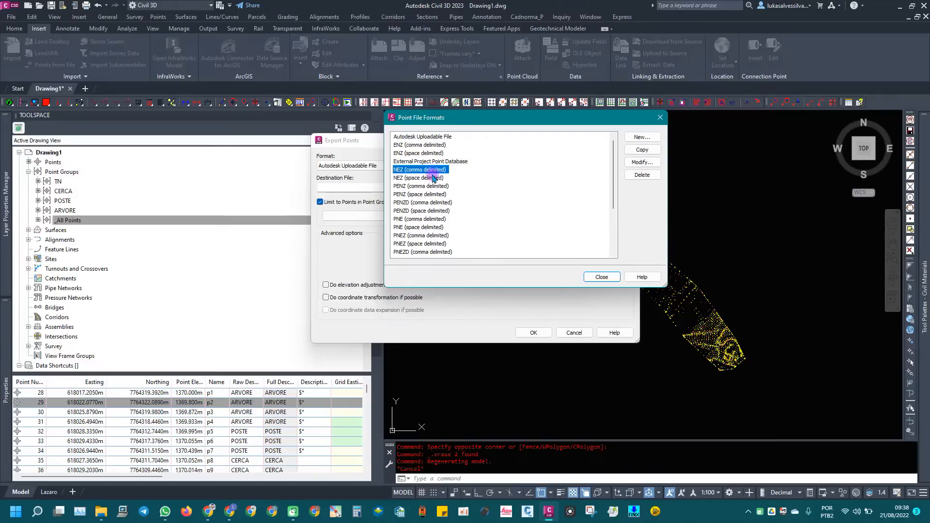
scroll(429, 220, "down", 3)
left_click(422, 211)
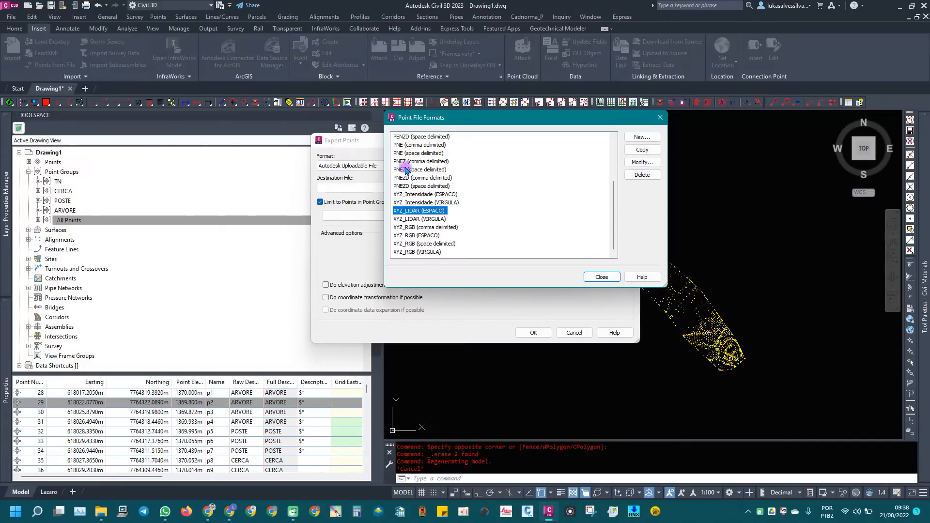
scroll(406, 170, "up", 3)
left_click(426, 163)
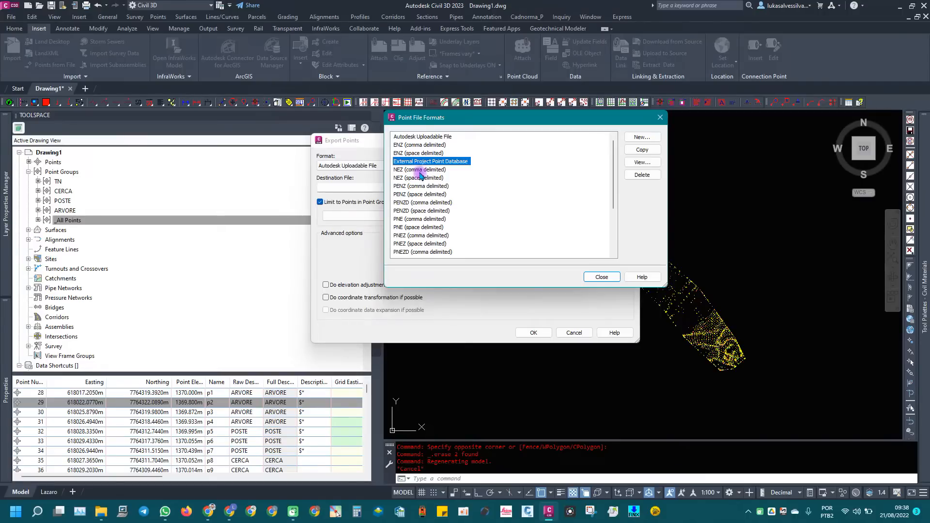
left_click(419, 170)
left_click(417, 179)
left_click(417, 188)
left_click(416, 195)
left_click(418, 203)
- Examine the definition of the PENZD (space delimited) format and leave it without changes
left_click(422, 211)
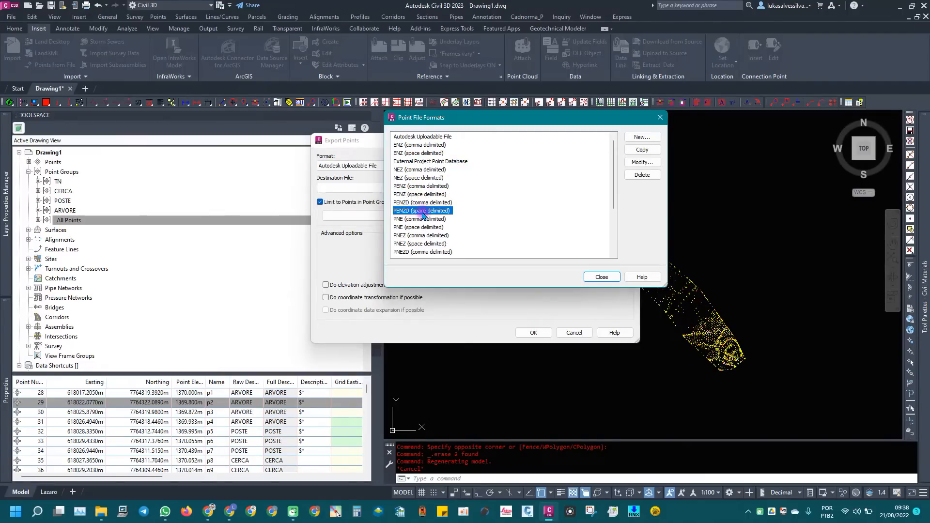
left_click(644, 164)
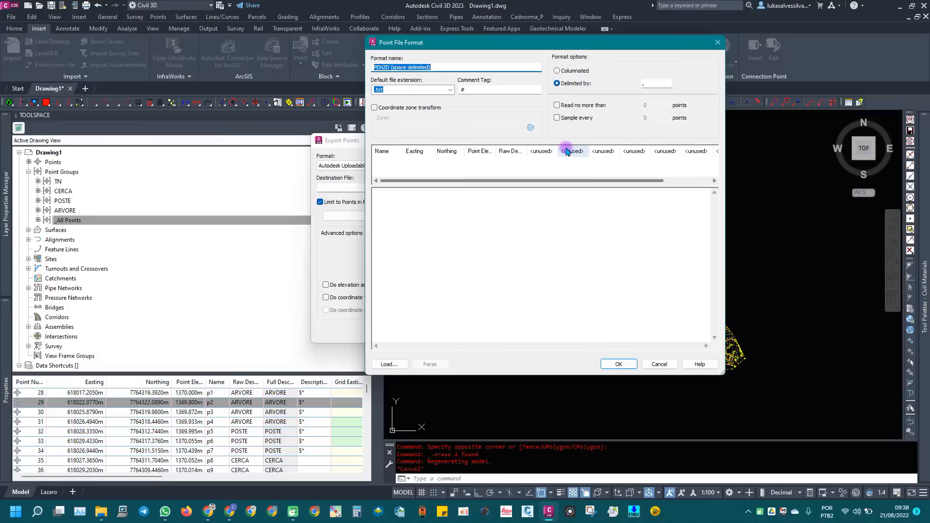
left_click_drag(443, 67, 312, 66)
left_click(658, 363)
- Examine the definition of the PENZD (comma delimited) point file format and leave it without changes
scroll(452, 218, "down", 3)
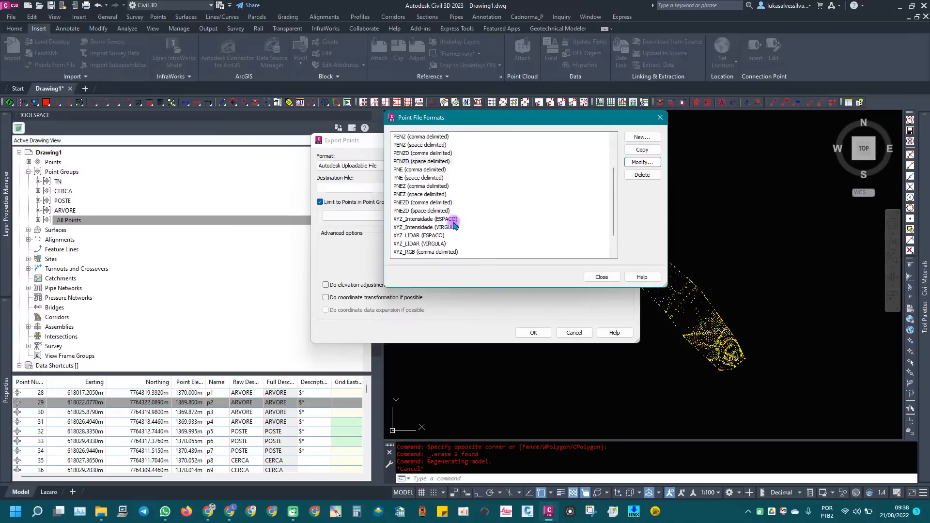
scroll(421, 247, "up", 3)
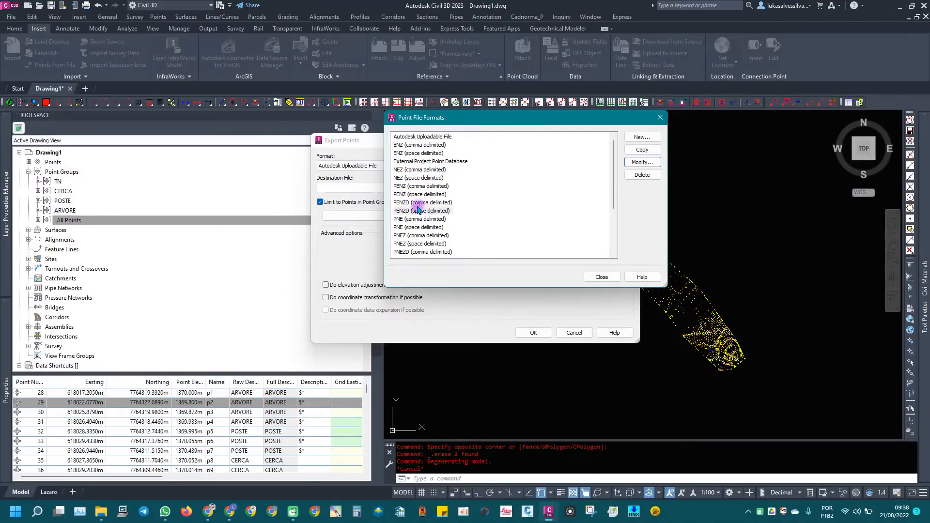
left_click(443, 203)
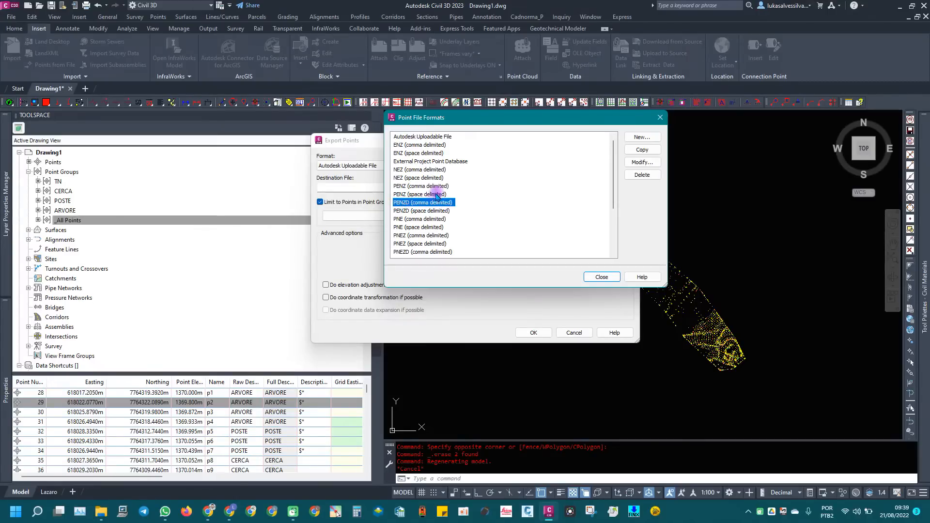
left_click(643, 163)
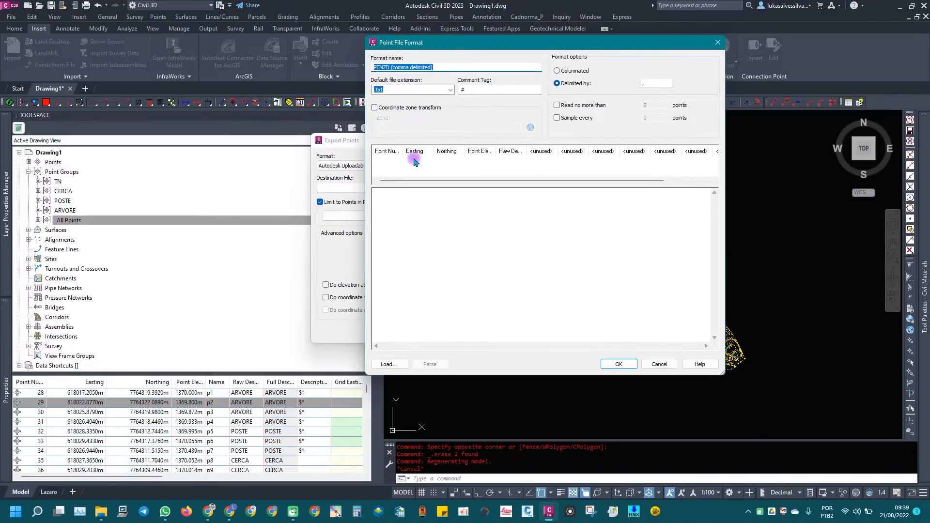
left_click(651, 84)
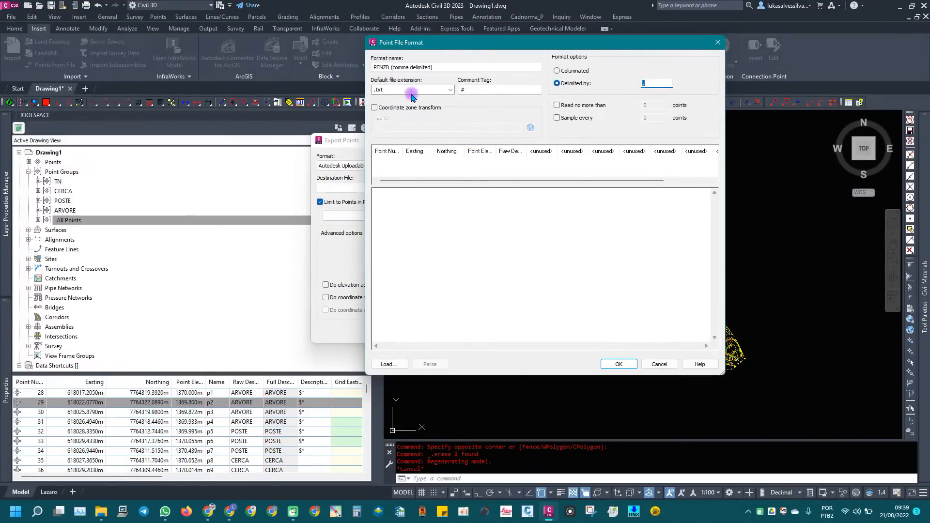
left_click(655, 364)
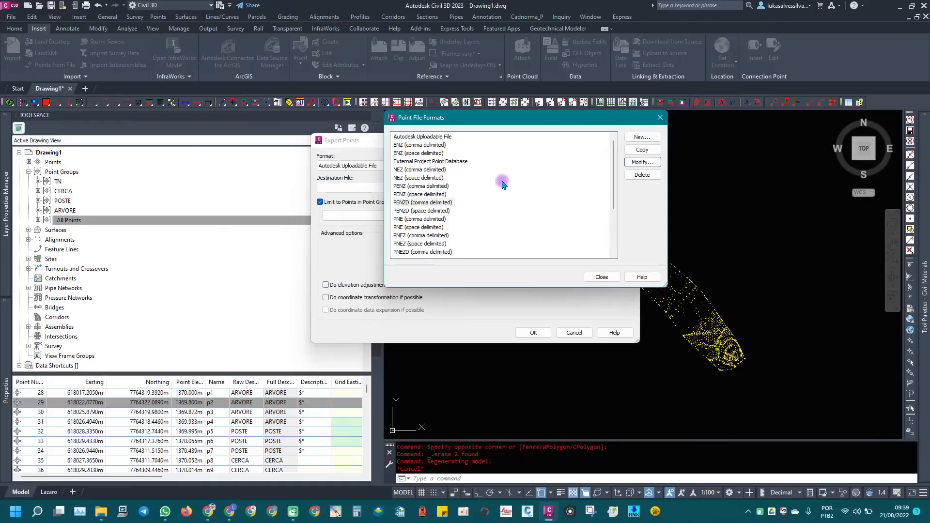
- Choose PENZD (comma delimited) as the export format for the points
left_click(405, 203)
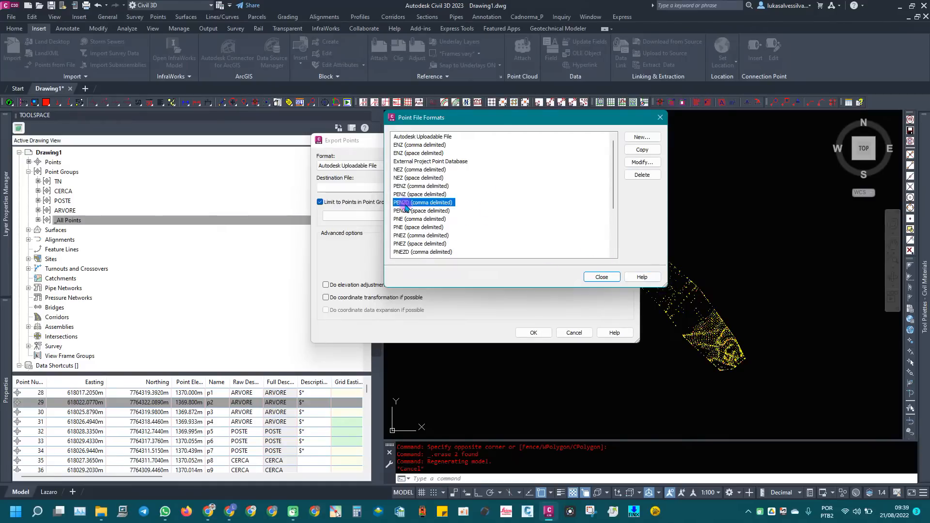
left_click(613, 279)
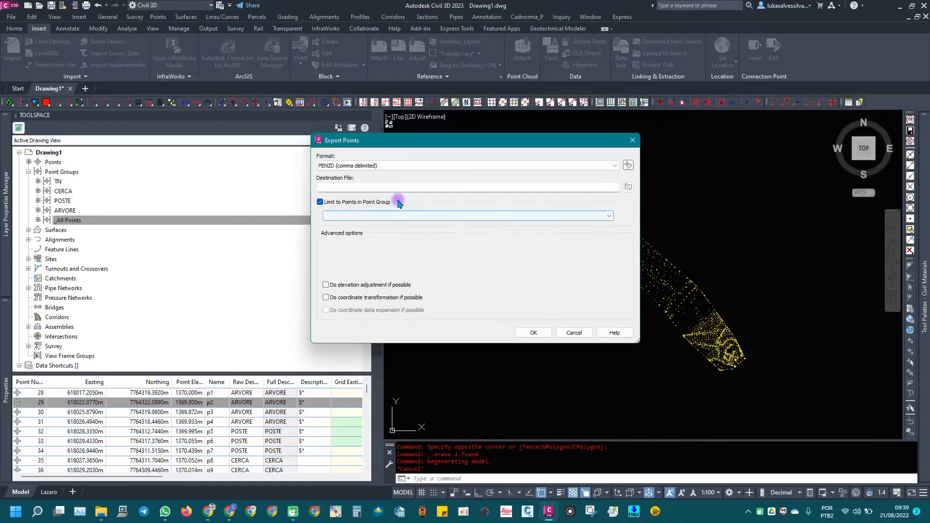
left_click(614, 165)
left_click(344, 220)
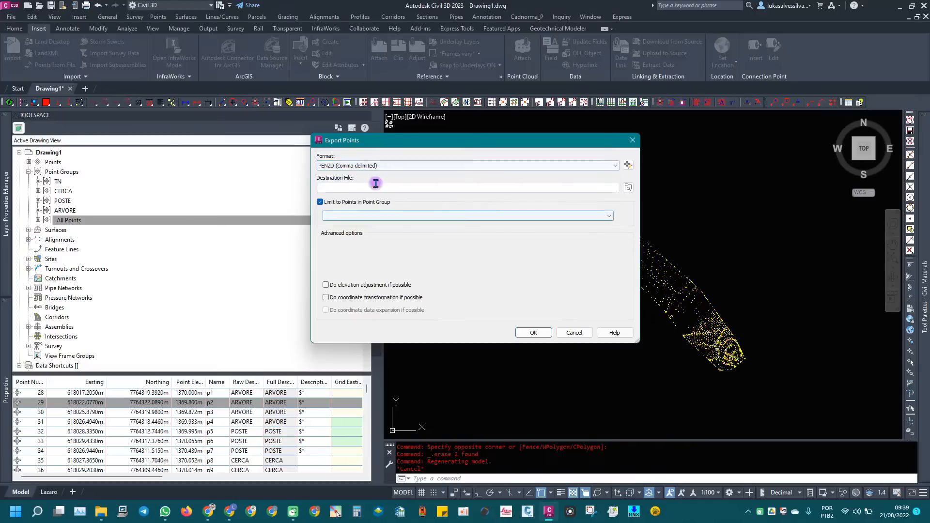
- Enter TODOS OS PONTOS as the destination file name and copy the text
left_click(394, 190)
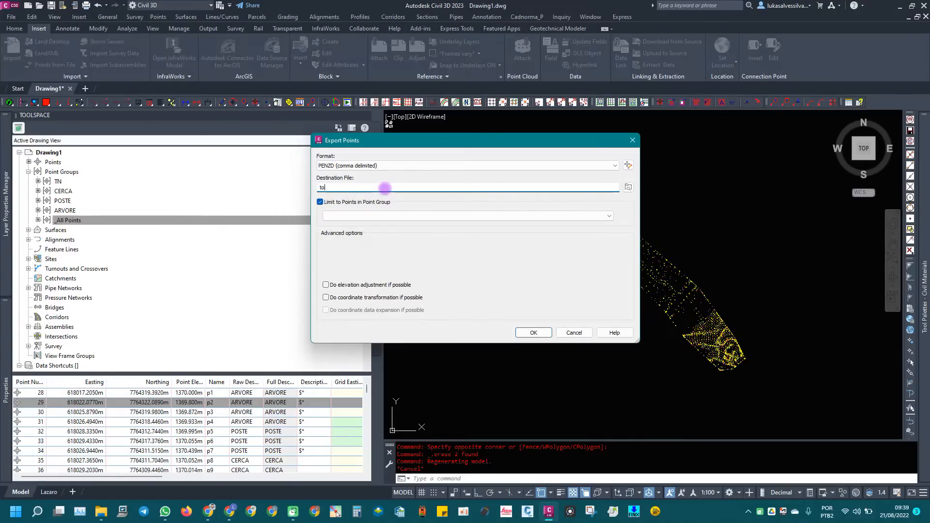
key("Caps_Lock")
key("BackSpace")
key("BackSpace")
type("TODOS OS PONTOS")
left_click_drag(384, 188, 320, 188)
right_click(335, 188)
left_click(375, 217)
left_click(382, 187)
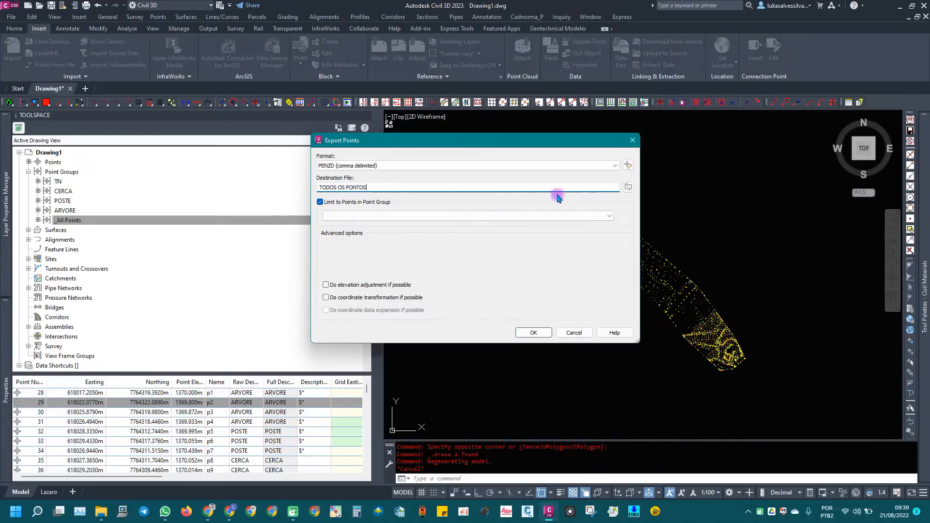
- Clear the name entered as the export destination file
left_click_drag(378, 188, 298, 193)
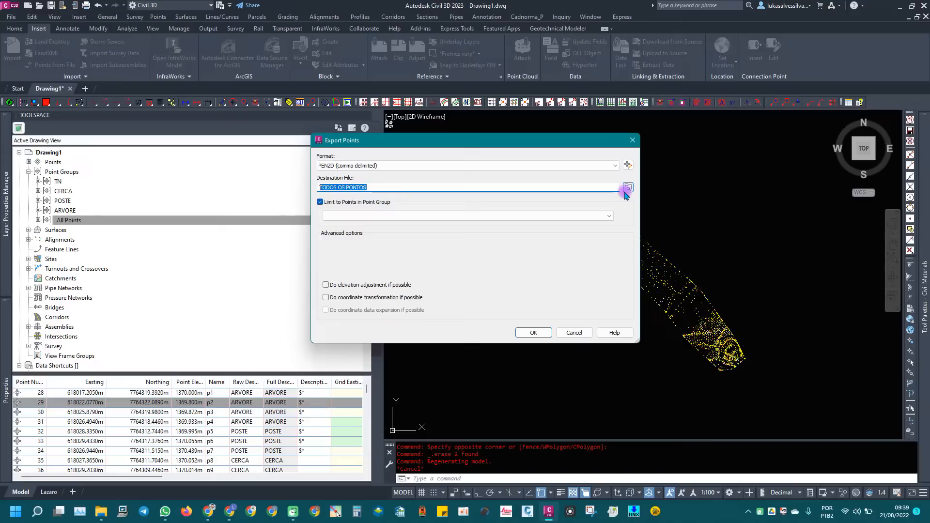
left_click(401, 187)
left_click_drag(376, 188, 284, 197)
key("BackSpace")
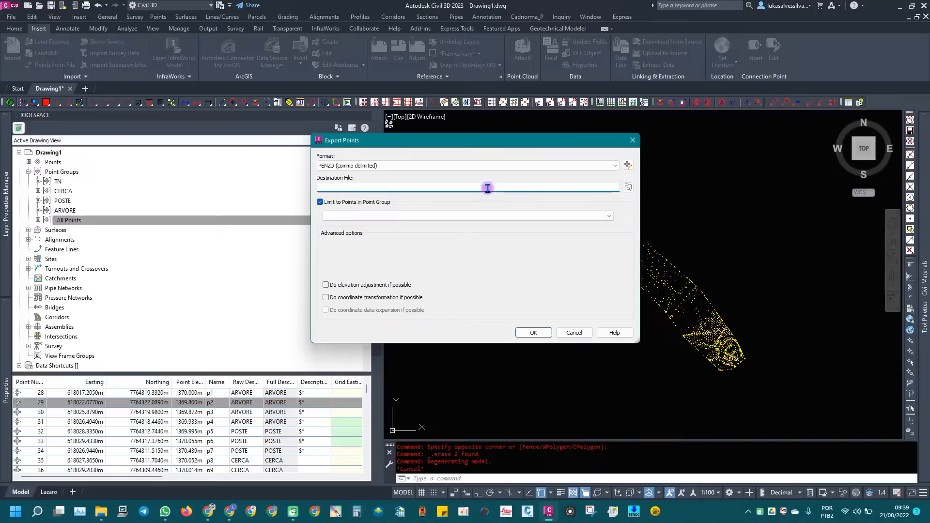
- Browse for a destination file, name it TODOS OS PONTOS with the *.txt file type, and go to the Desktop folder
left_click(626, 188)
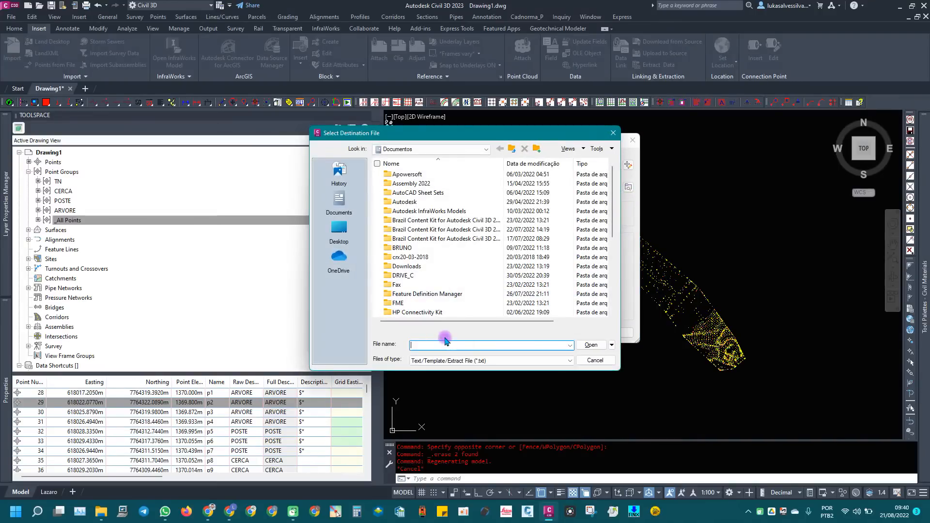
left_click(491, 363)
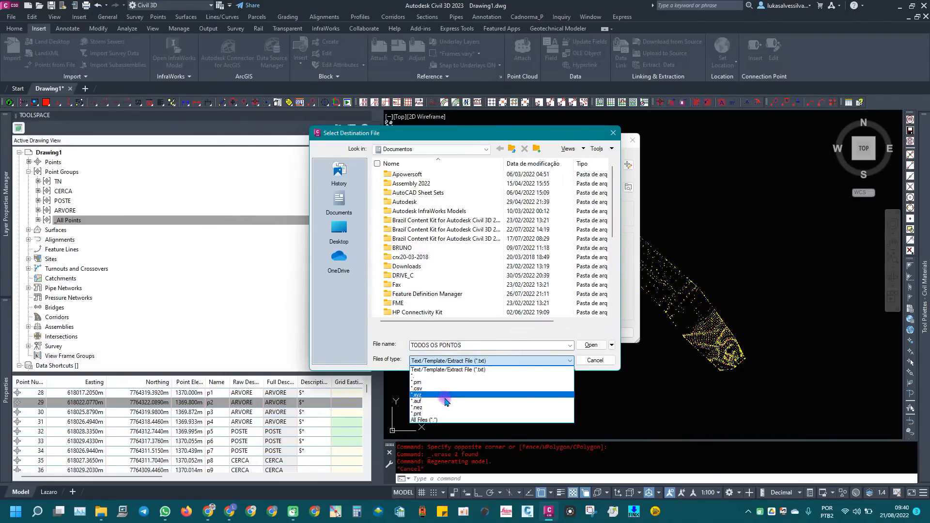
left_click(478, 367)
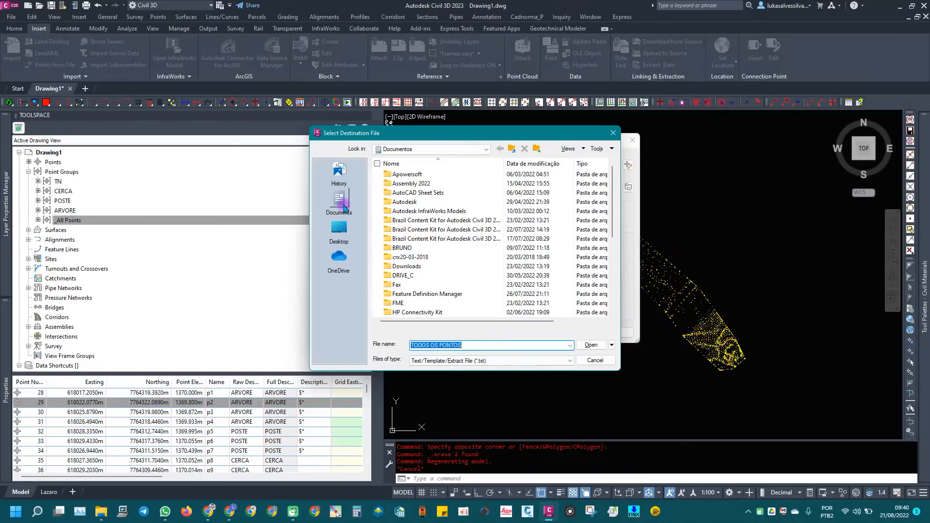
left_click(339, 230)
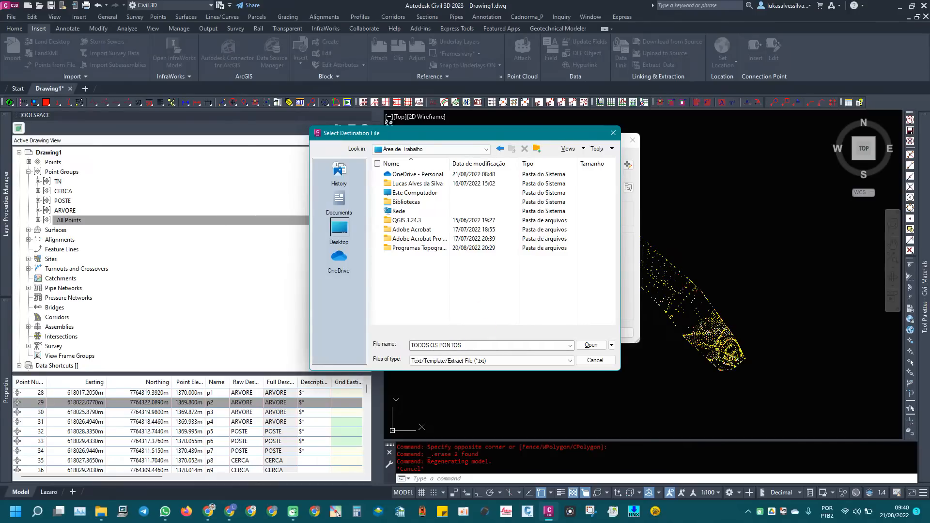
- Switch to File Explorer, open the 05-Arquivos folder inside Area do Aluno, and copy its path
left_click(337, 512)
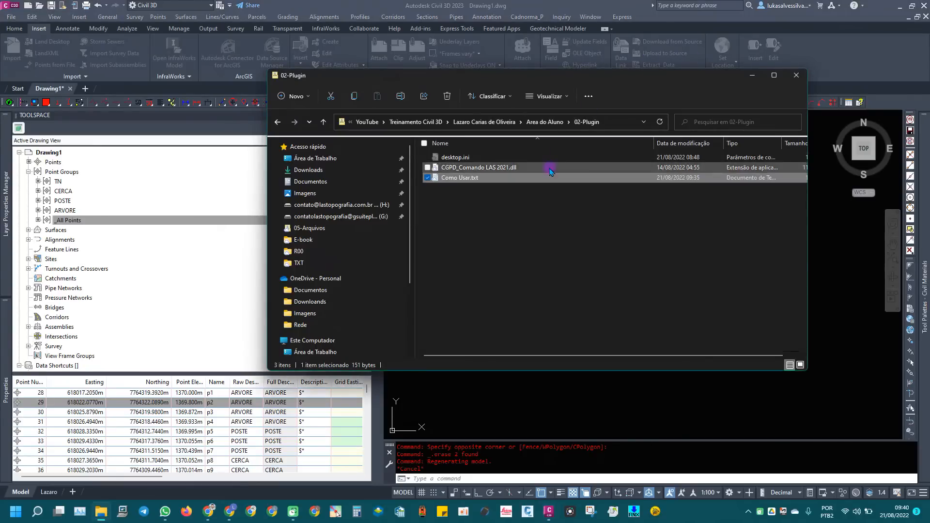
left_click(533, 248)
key("alt+Left")
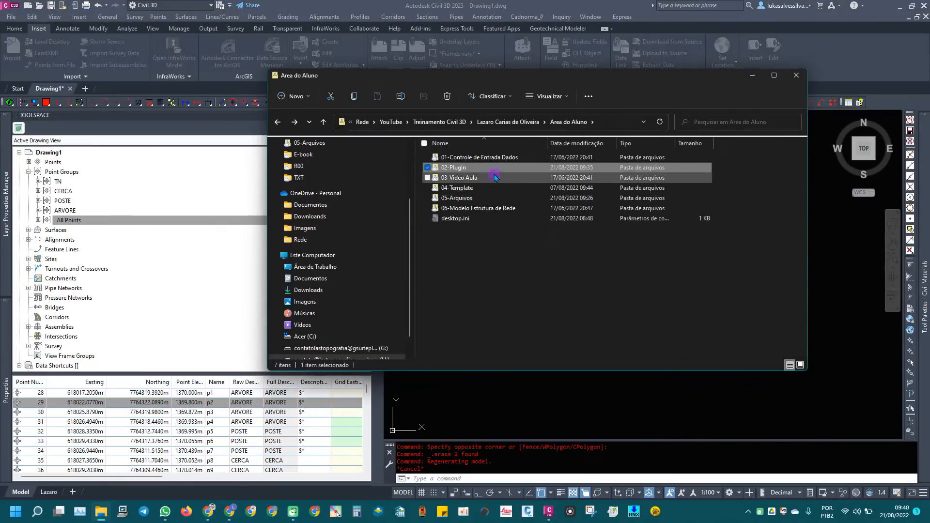
double_click(448, 188)
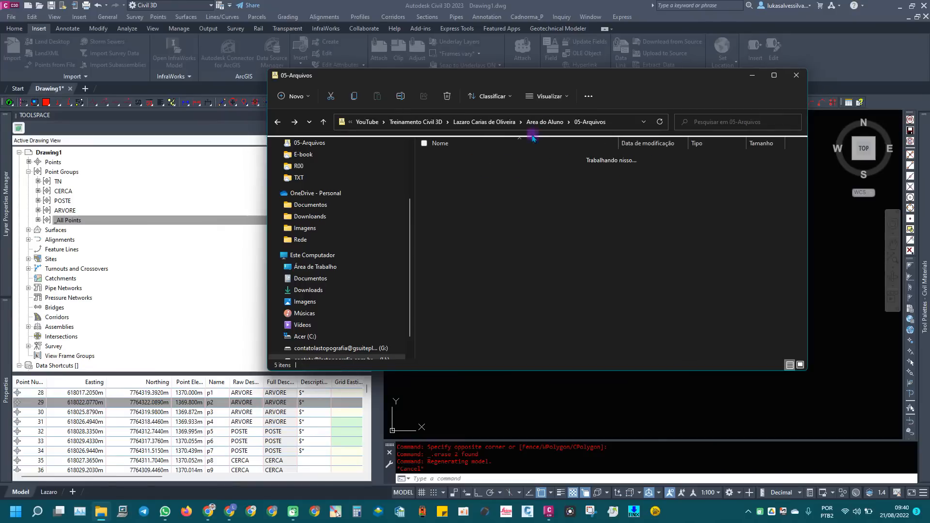
left_click(625, 122)
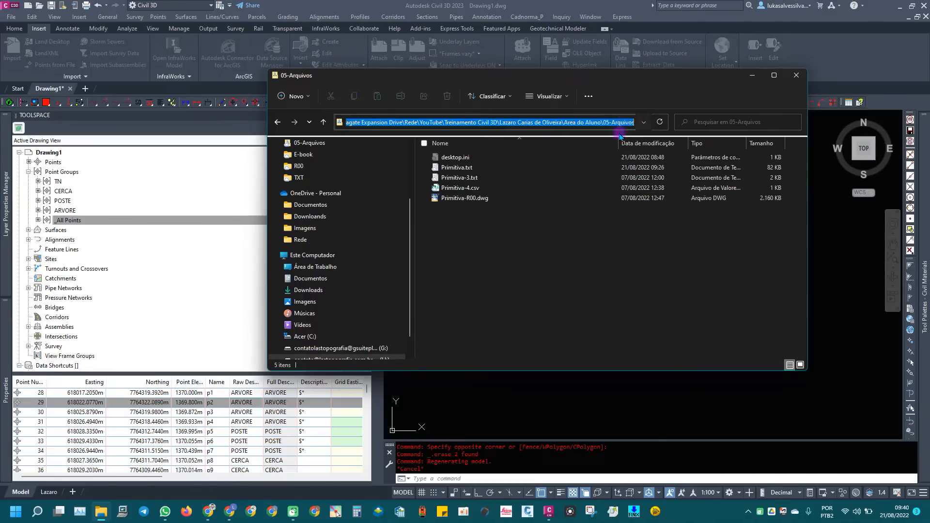
left_click(536, 257)
left_click(752, 76)
- Set the export destination to a file named TODOS OS PONTOS in the 05-Arquivos folder using the copied path
left_click(472, 345)
key("ctrl+v")
left_click(591, 345)
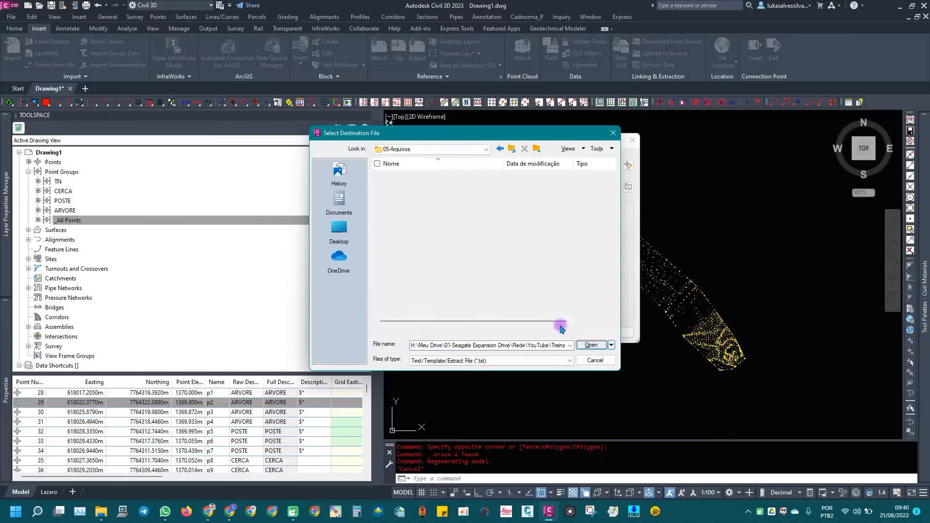
left_click(503, 344)
key("ctrl+z")
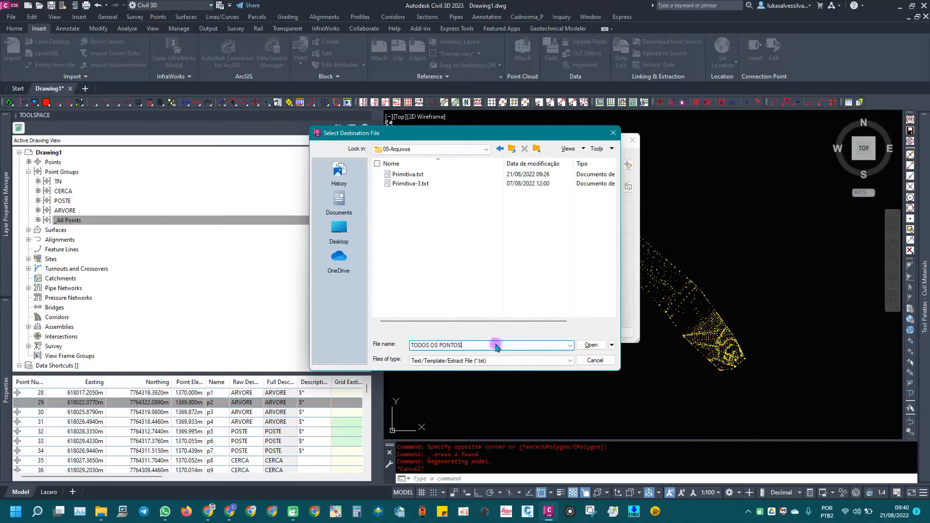
left_click_drag(497, 136, 640, 103)
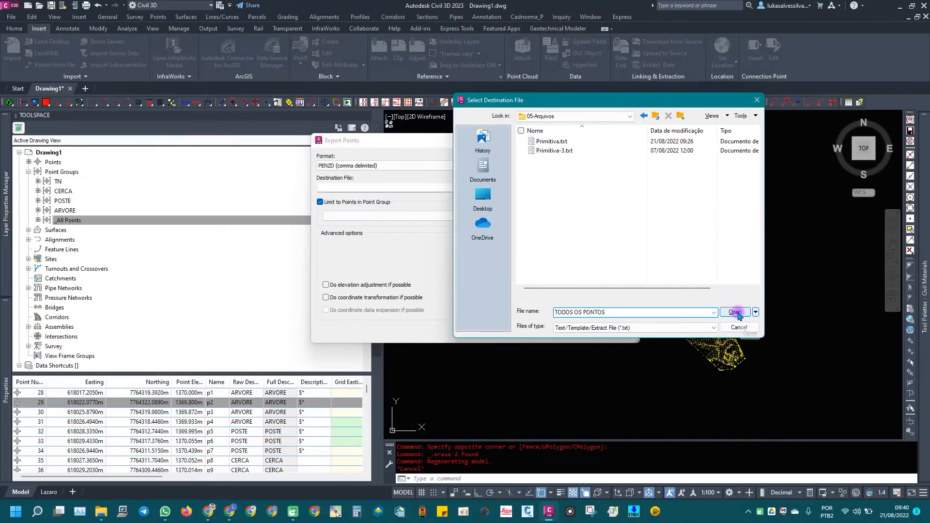
left_click(735, 312)
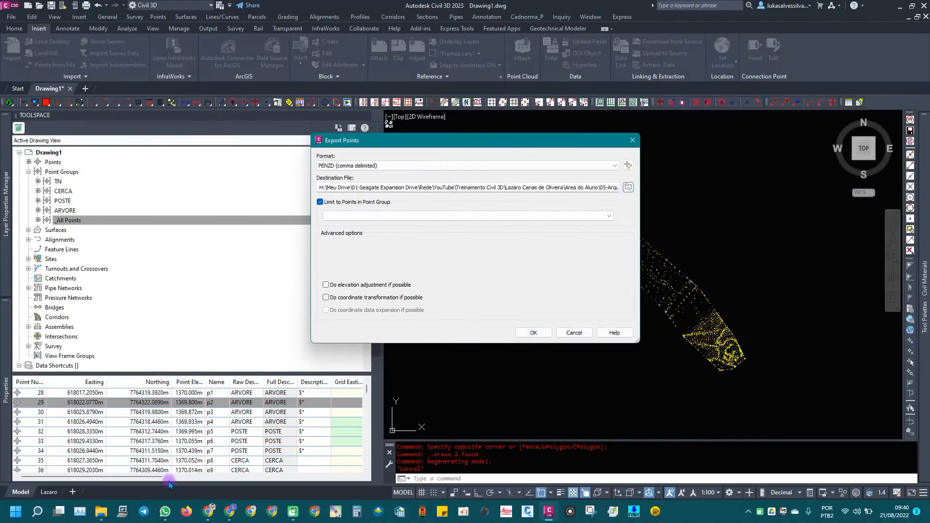
- Check the contents of the 05-Arquivos folder in File Explorer before exporting
left_click(110, 513)
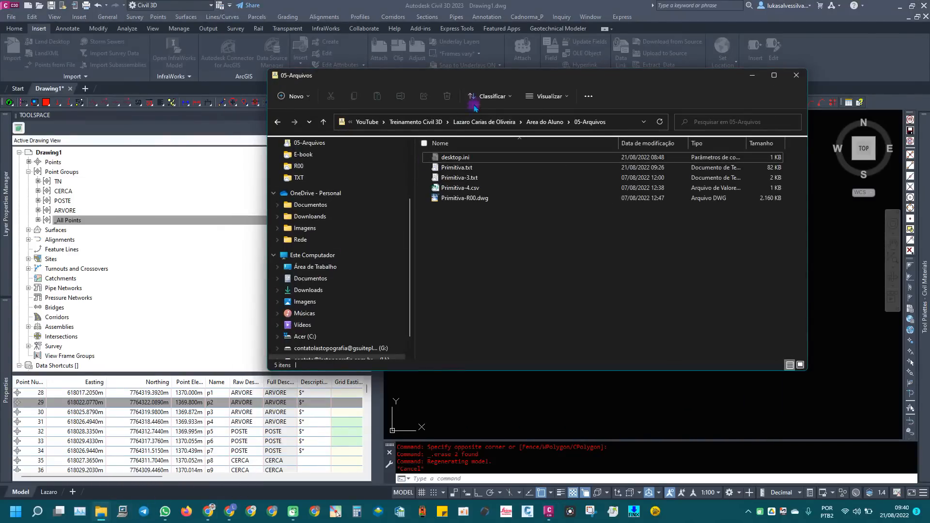
left_click_drag(514, 75, 531, 119)
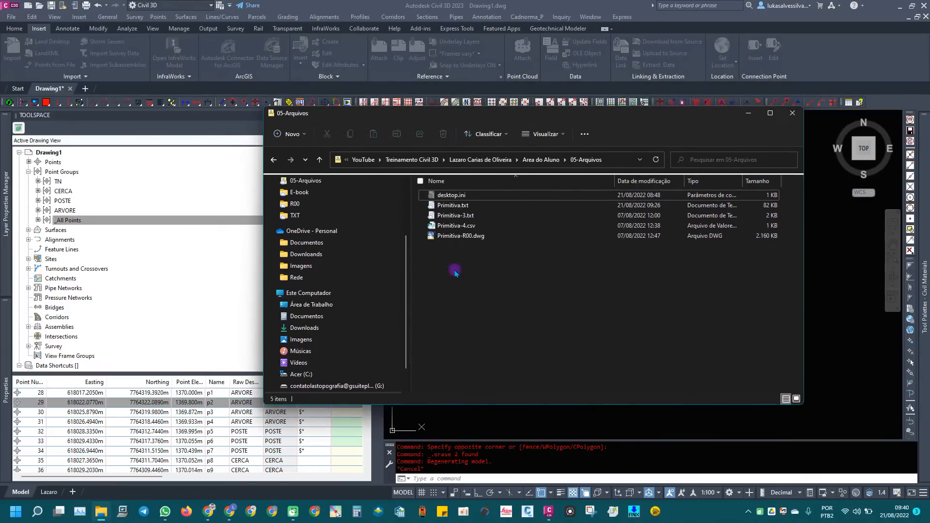
left_click(748, 113)
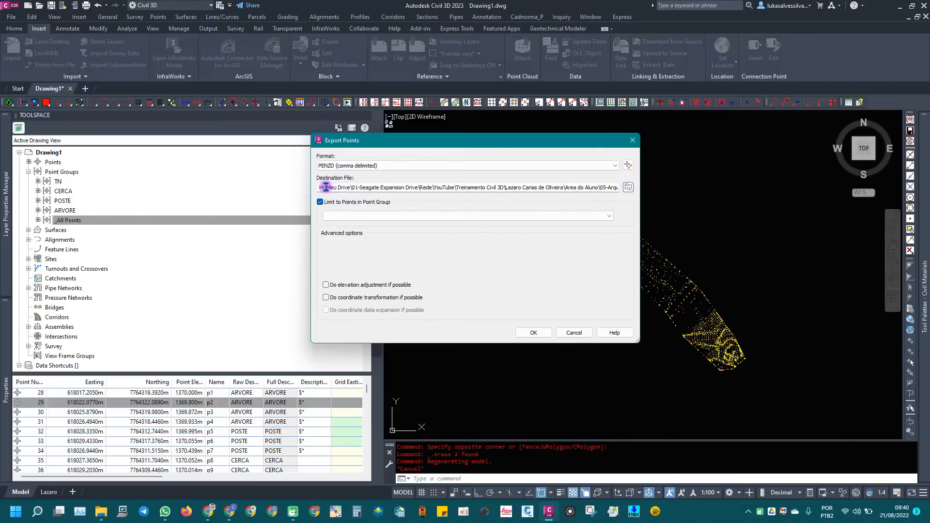
- Remove the point group limit and export the points to the chosen destination file
left_click_drag(322, 187, 599, 187)
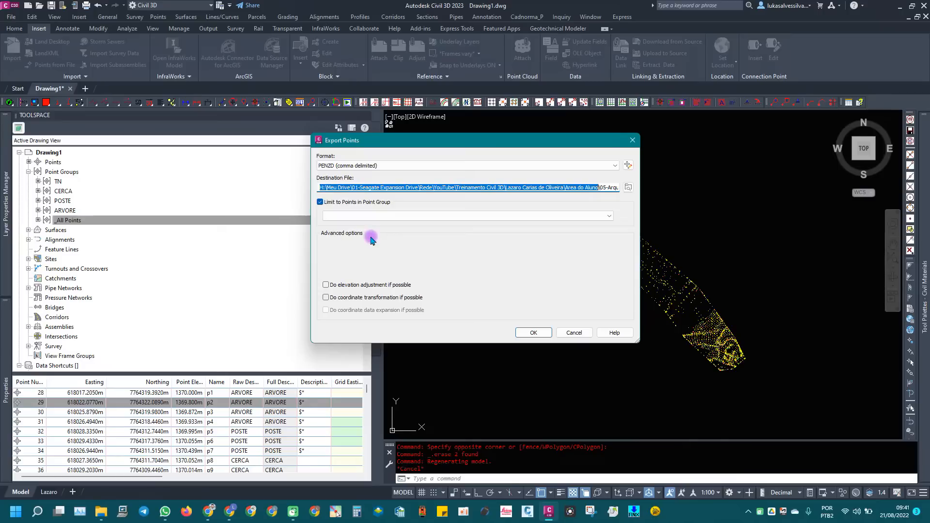
left_click(320, 202)
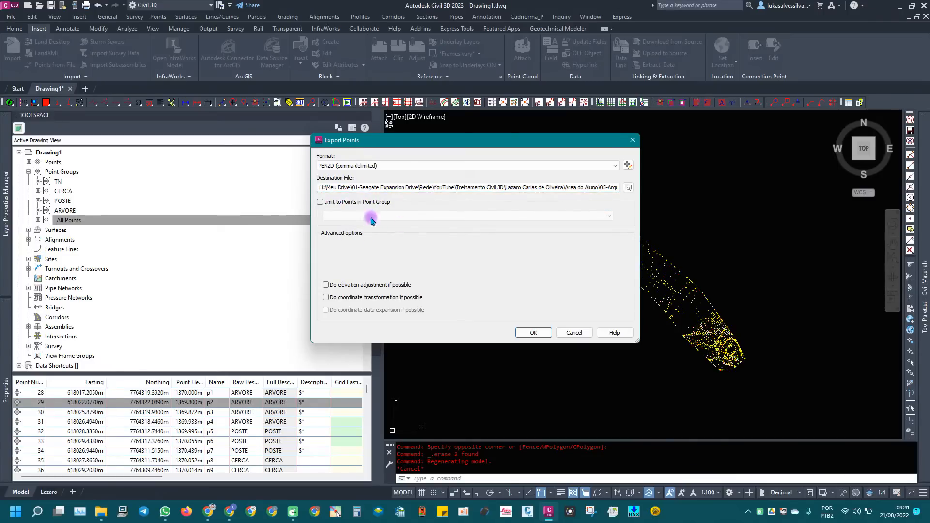
left_click(533, 332)
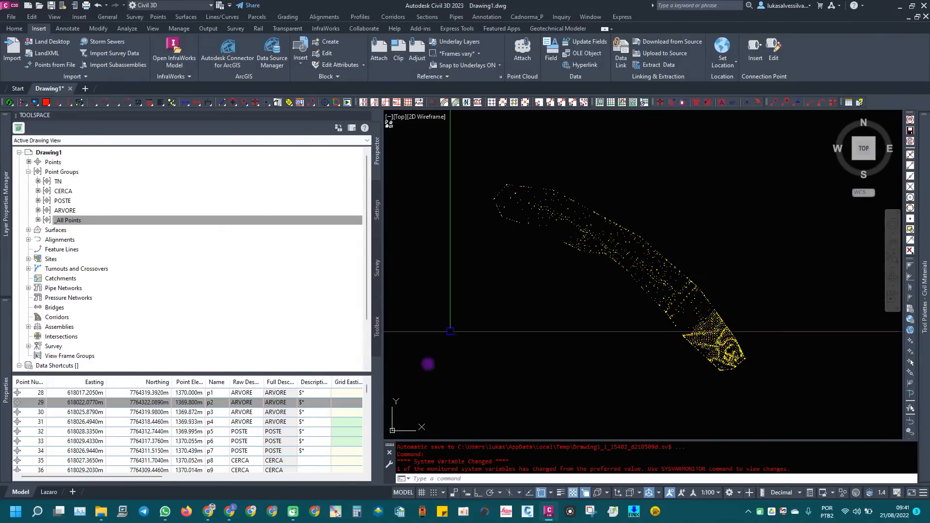
- Open TODOS OS PONTOS.txt from the 05-Arquivos folder and review the exported point lines
left_click(100, 512)
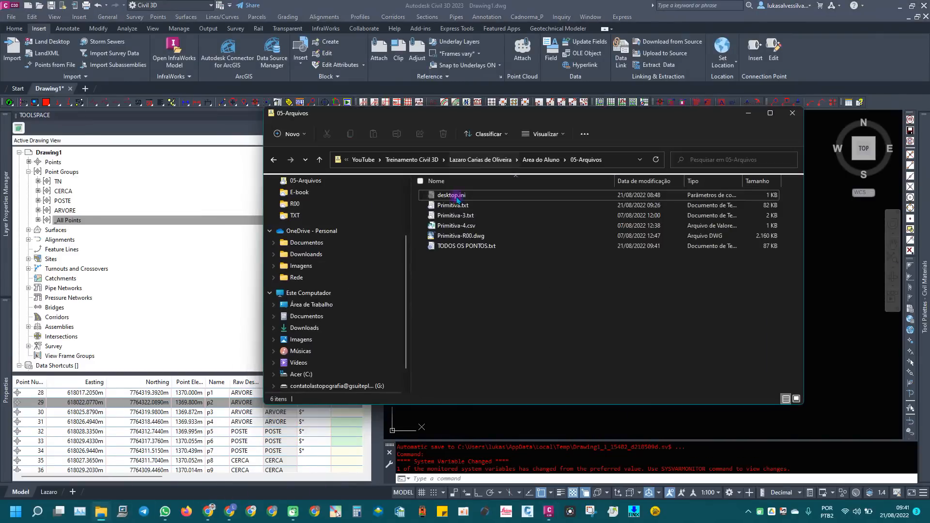
left_click(466, 247)
double_click(466, 247)
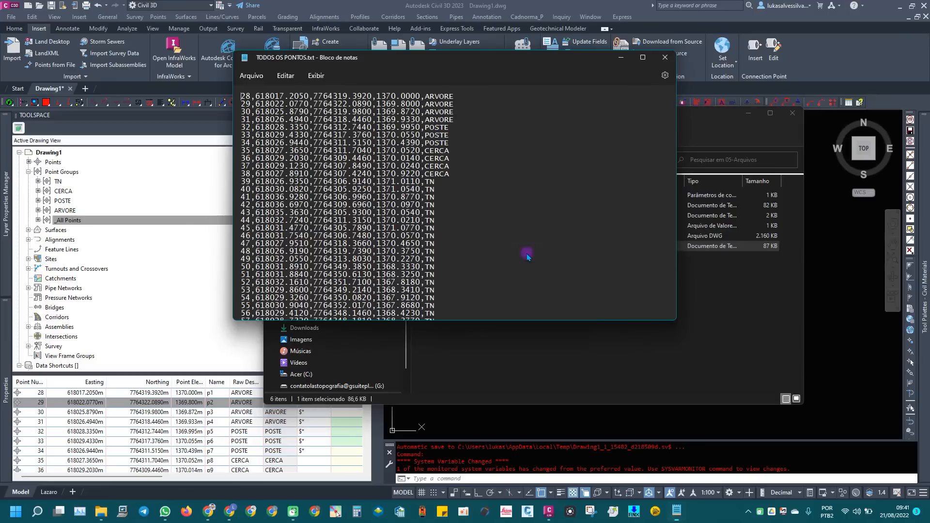
scroll(278, 127, "down", 20)
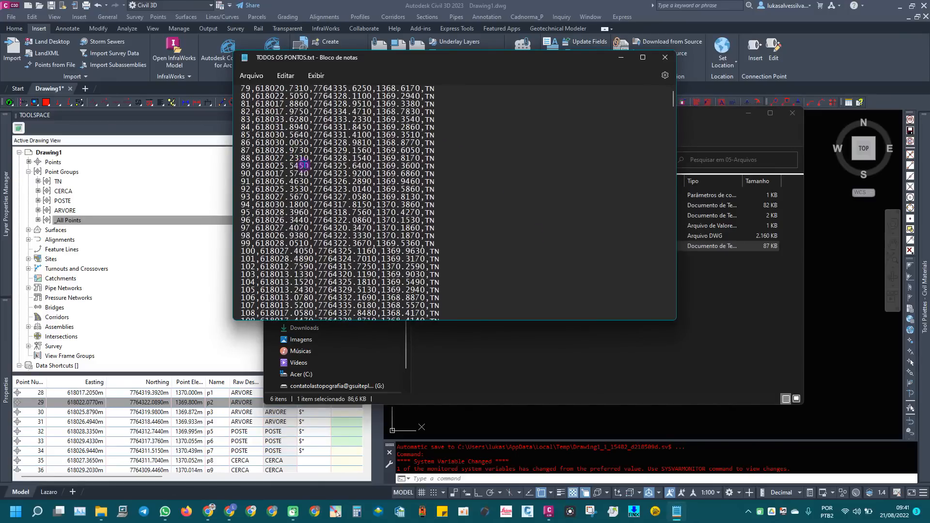
scroll(323, 173, "up", 5)
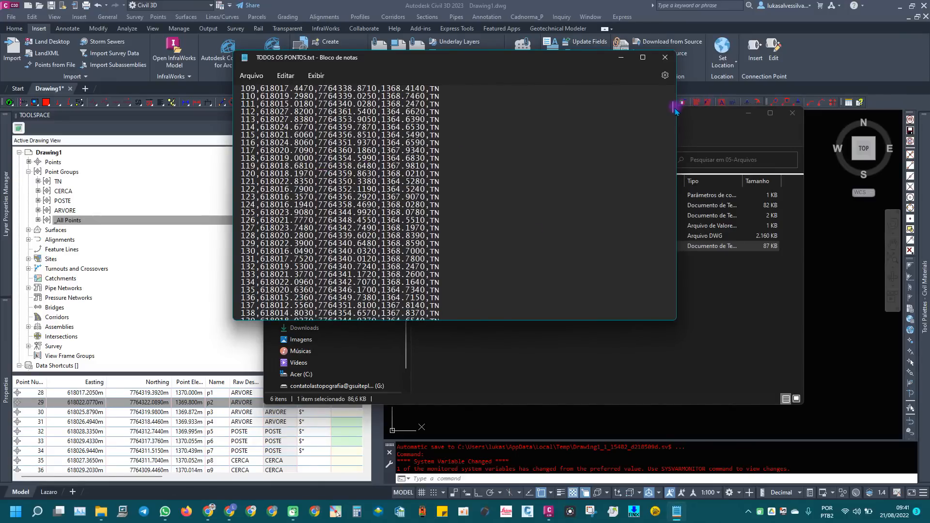
- Review the ARVORE, POSTE and CERCA lines at the start of TODOS OS PONTOS.txt, then close the file and minimise the folder window
mouse_move(673, 109)
left_mouse_down()
mouse_move(681, 317)
mouse_move(665, 145)
mouse_move(671, 95)
left_mouse_up()
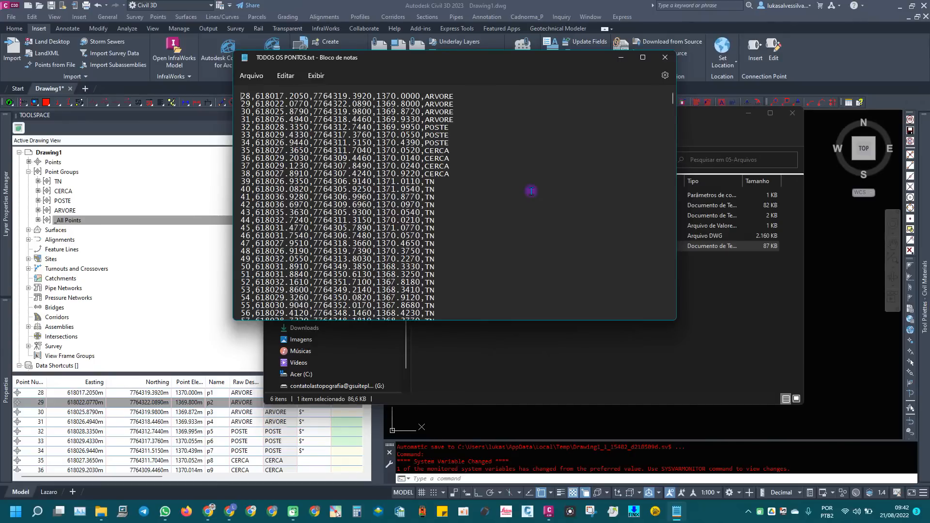
left_click_drag(431, 97, 454, 175)
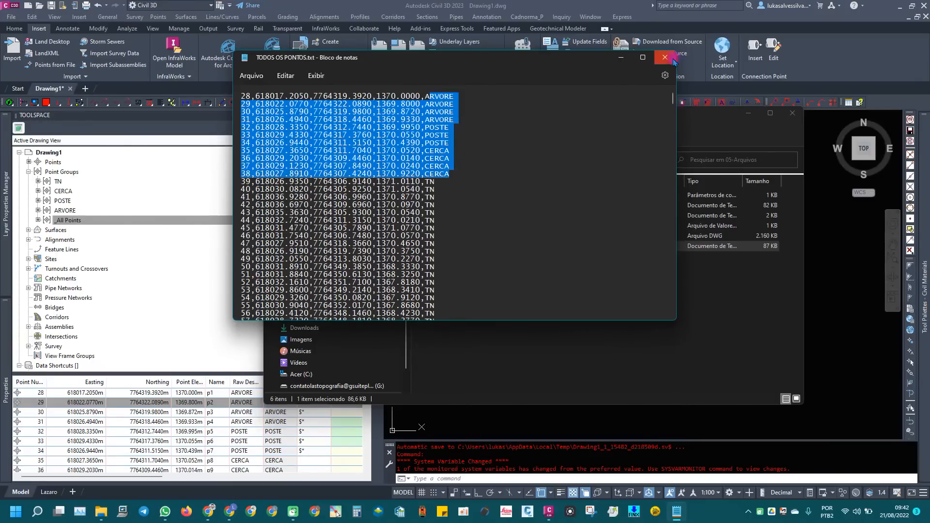
left_click(671, 59)
left_click(748, 114)
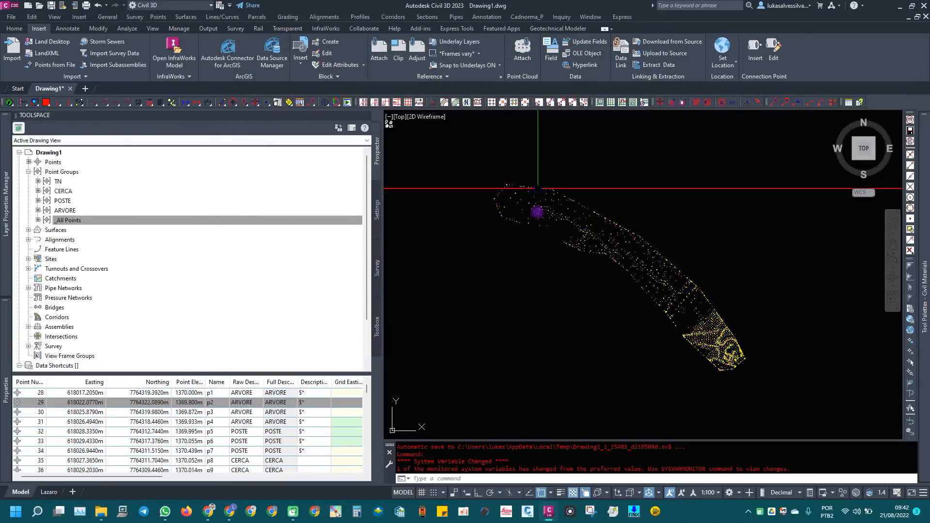
- Export the _All Points group in PENZD (comma delimited) format to TODOS OS PONTOS_R01.txt in the 05-Arquivos folder
right_click(72, 220)
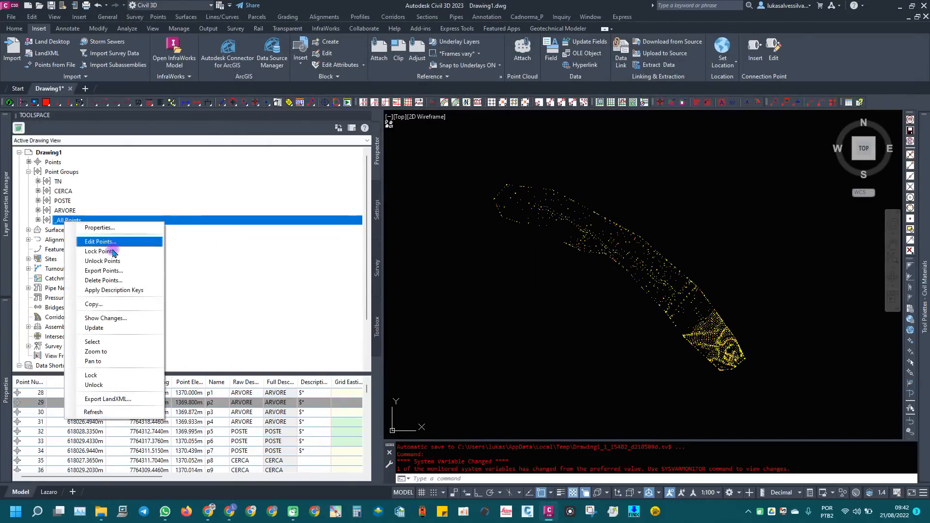
left_click(104, 270)
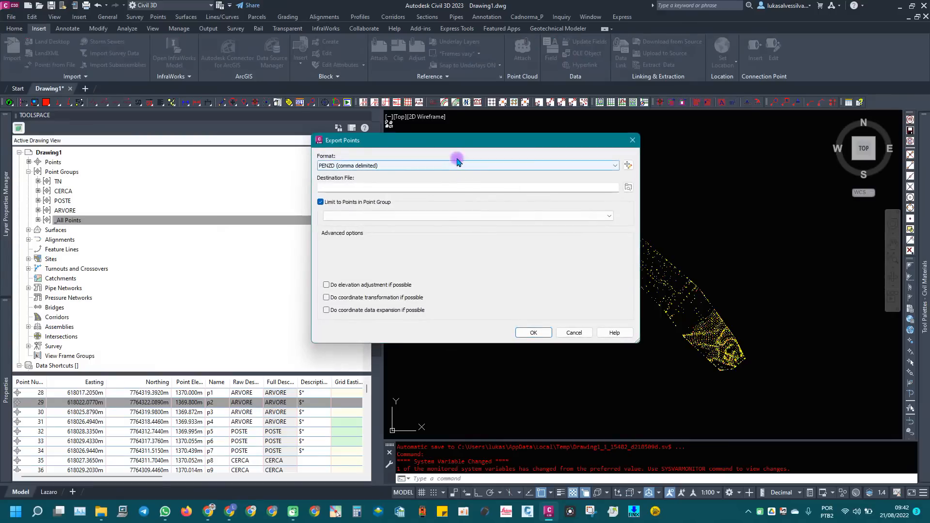
left_click_drag(402, 140, 510, 128)
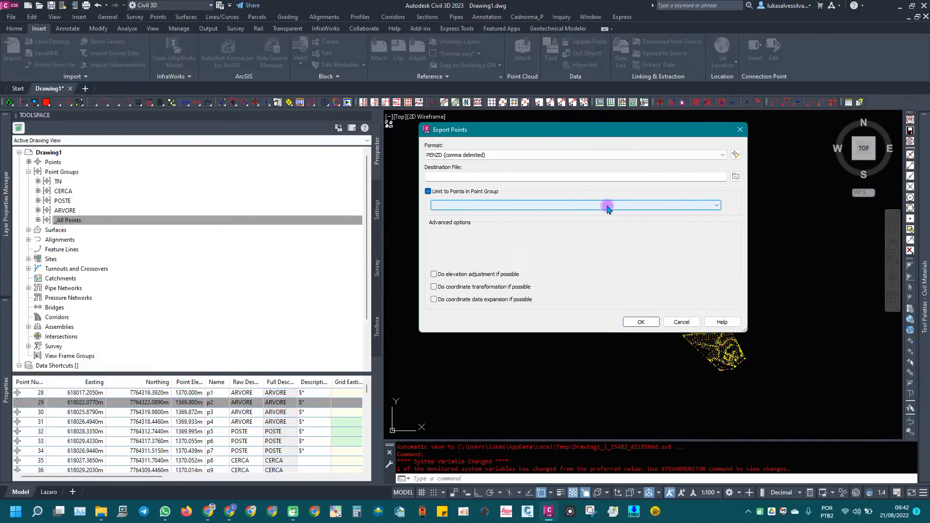
left_click(450, 193)
left_click(450, 193)
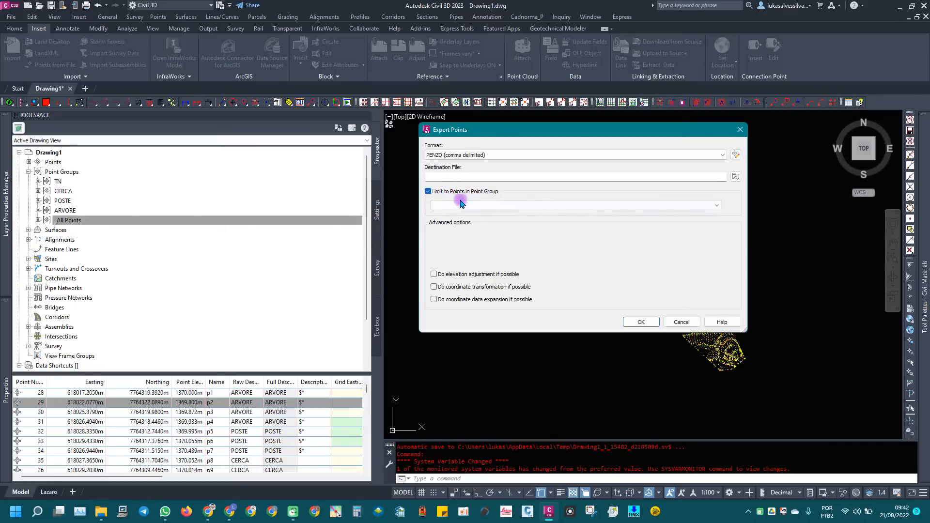
left_click_drag(525, 131, 519, 80)
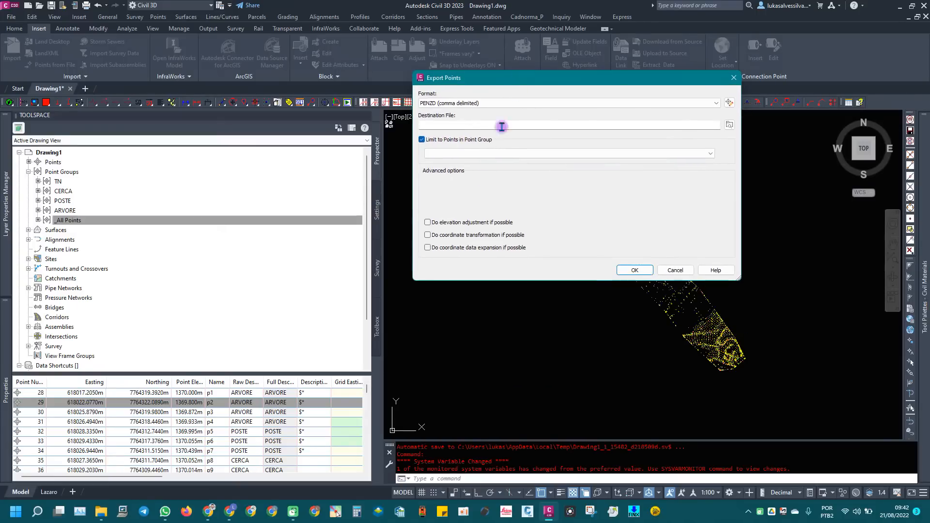
left_click(689, 124)
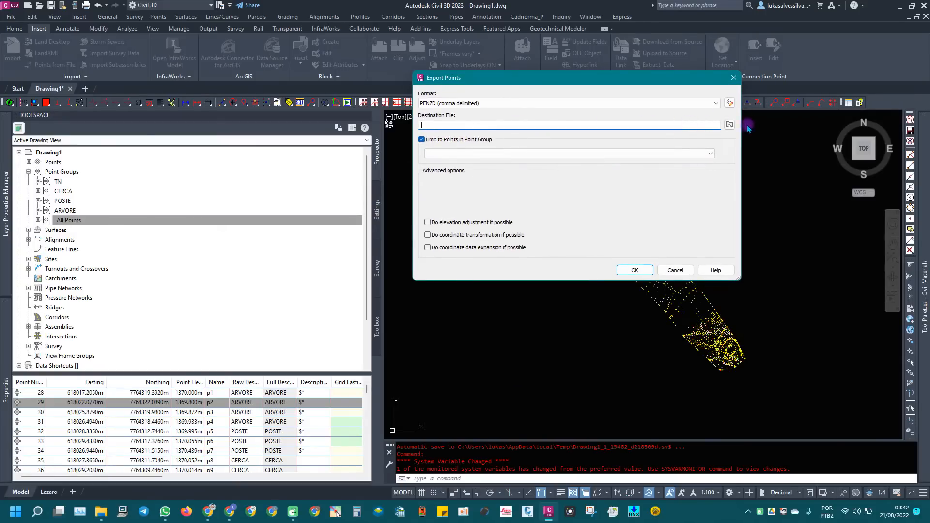
left_click(728, 125)
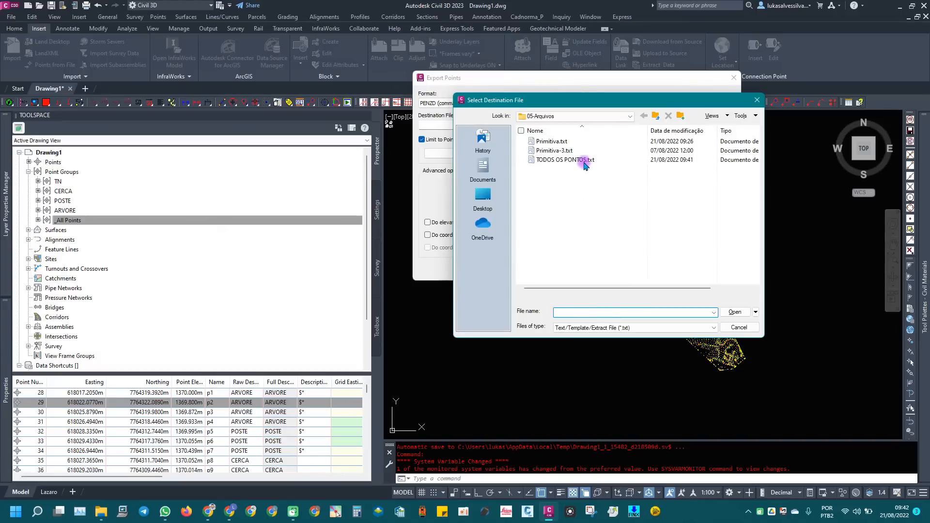
left_click(565, 160)
left_click(604, 312)
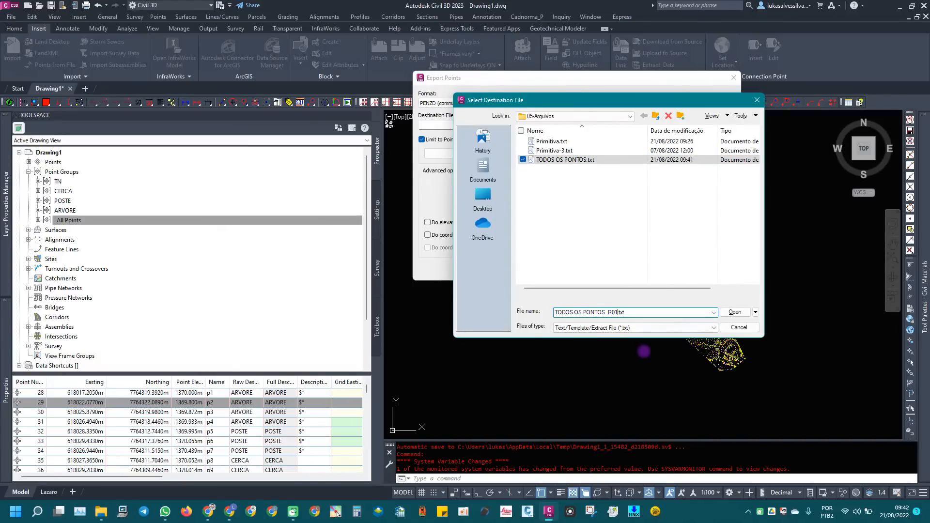
left_click(735, 312)
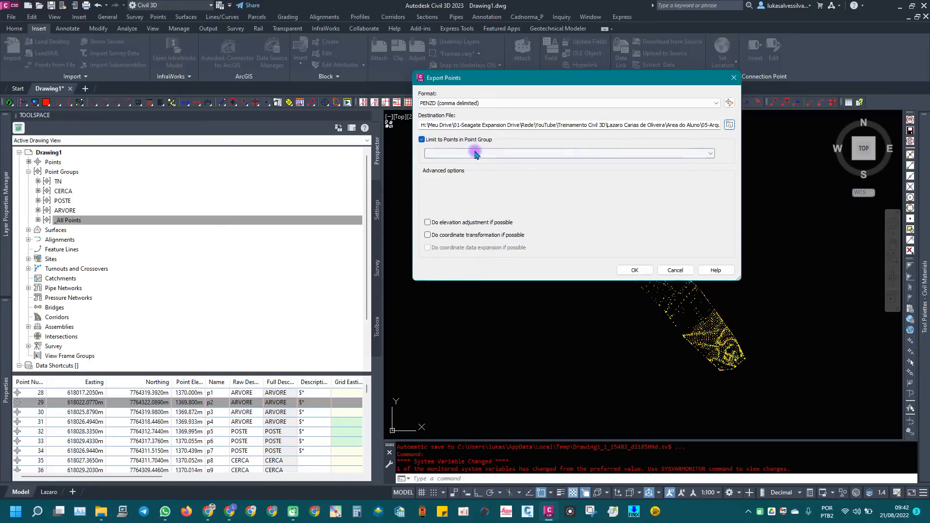
left_click(636, 270)
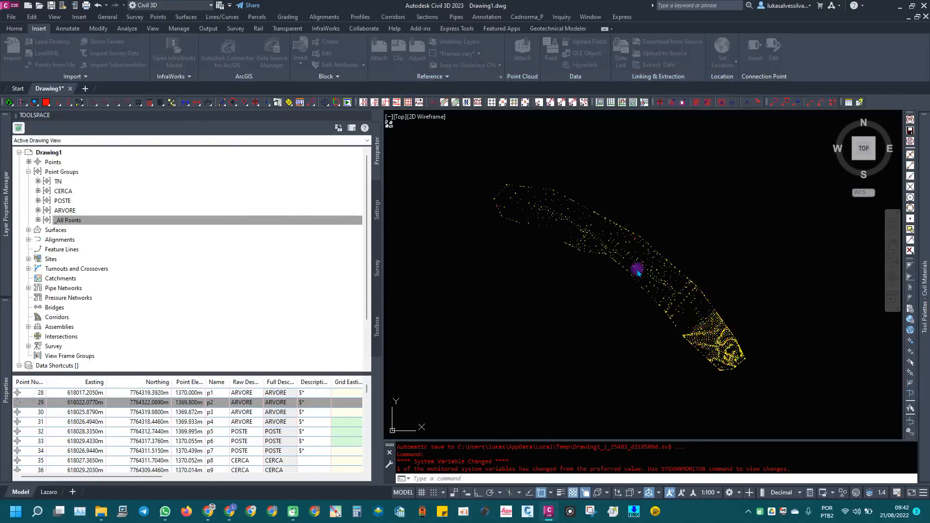
- Open TODOS OS PONTOS_R01.txt from the 05-Arquivos folder, check its point lines and close it
left_click(107, 514)
left_click(497, 261)
double_click(525, 262)
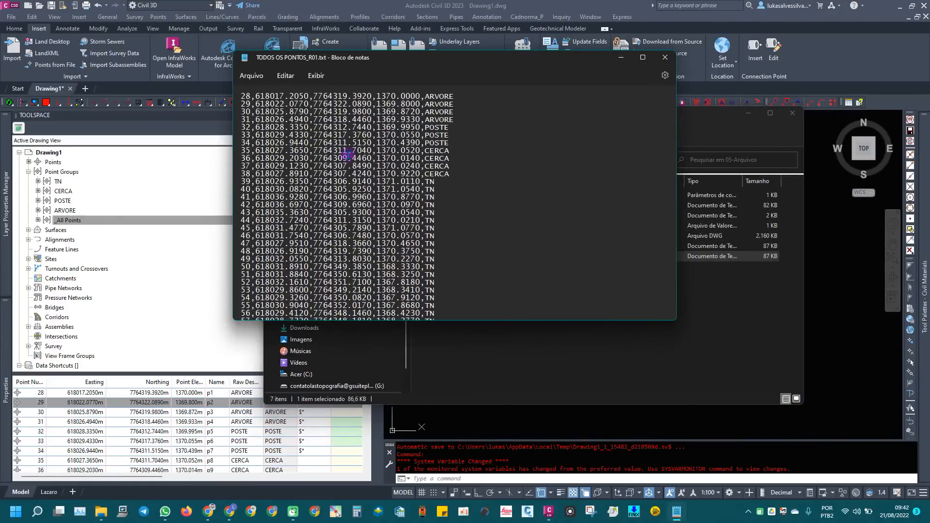
left_click(665, 58)
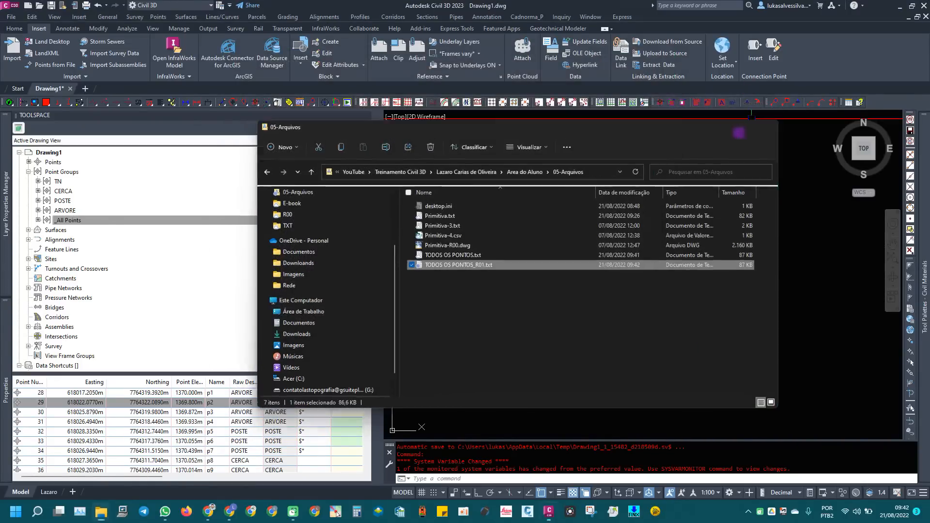
- Set up a new PENZD (comma delimited) point export limited to the TN point group
left_click(161, 217)
right_click(65, 224)
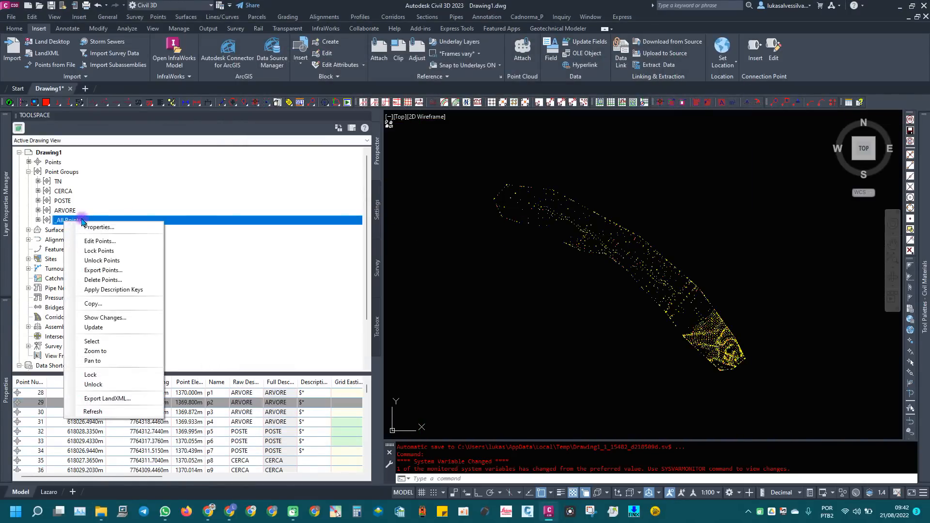
left_click(102, 270)
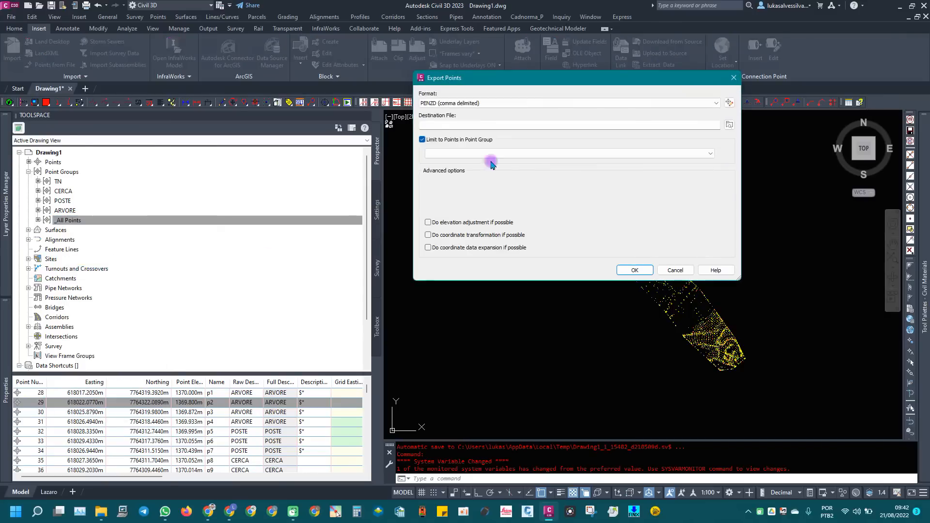
left_click(465, 123)
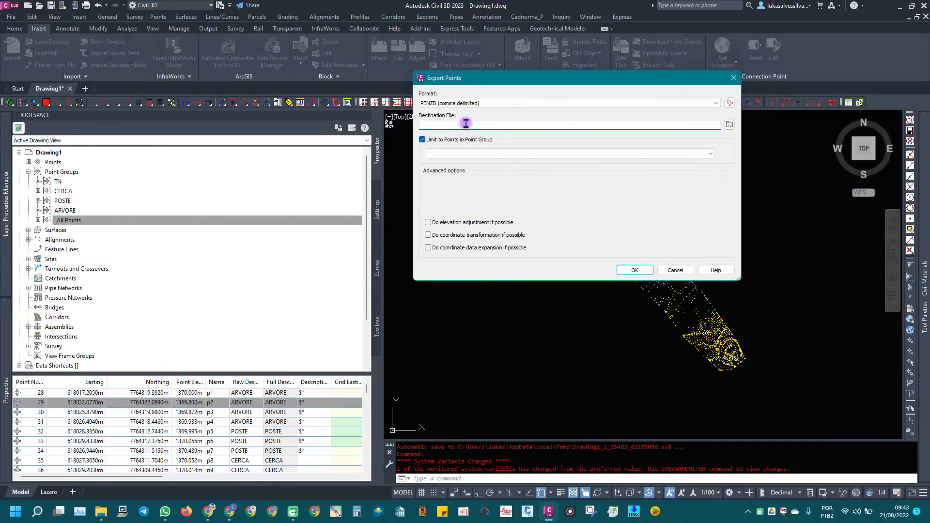
type("TN")
left_click(684, 154)
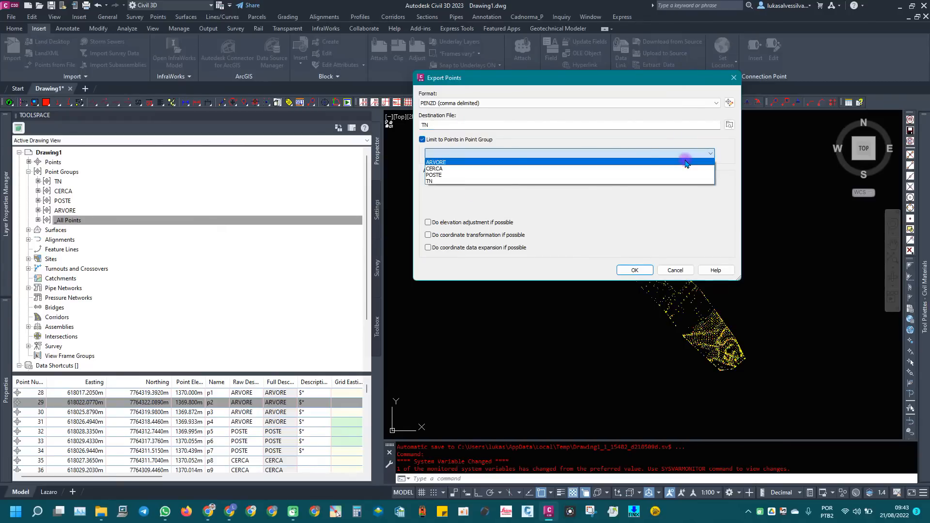
left_click(430, 181)
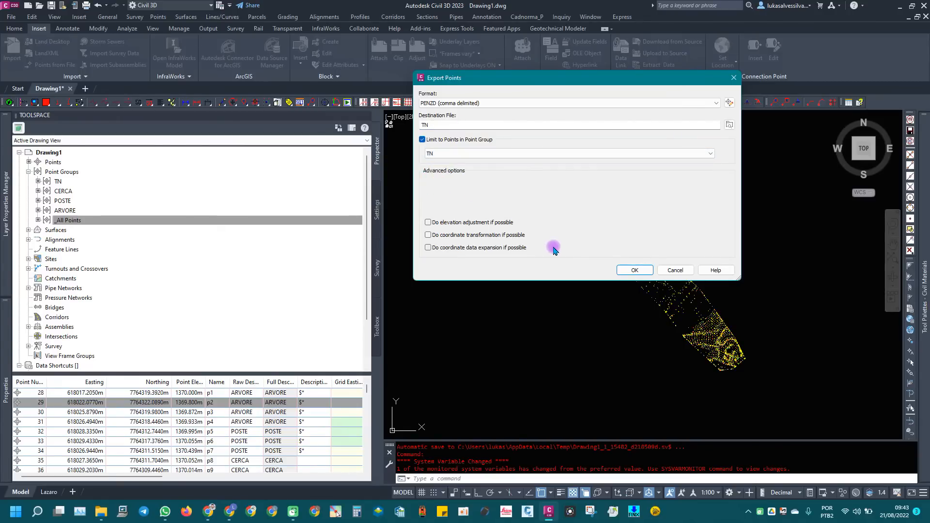
- Set the export destination to a file named TN in the 05-Arquivos folder and export the points
left_click_drag(446, 125, 398, 128)
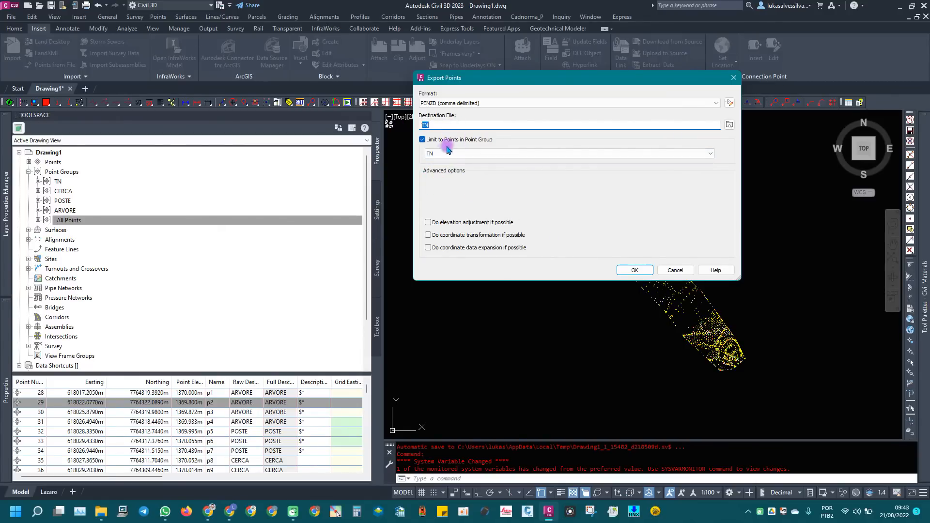
left_click(729, 125)
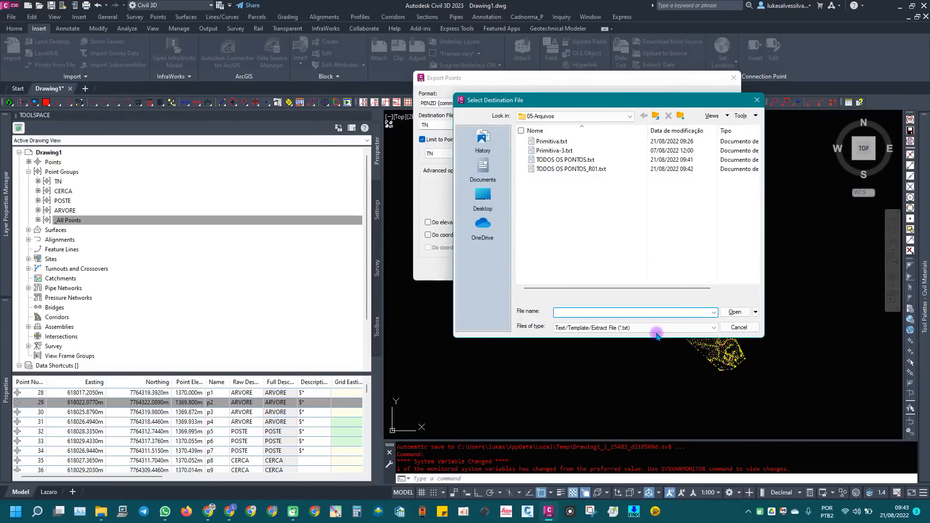
type("TN")
left_click(736, 311)
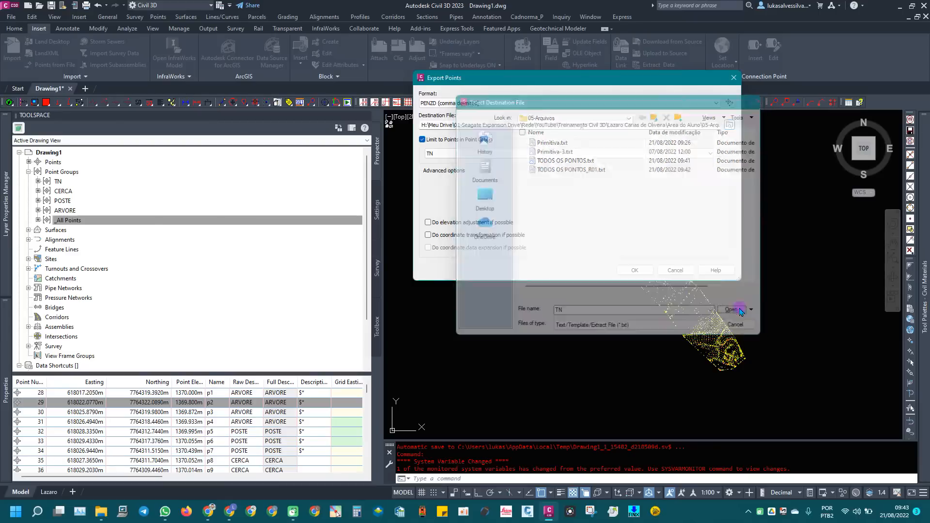
left_click(634, 270)
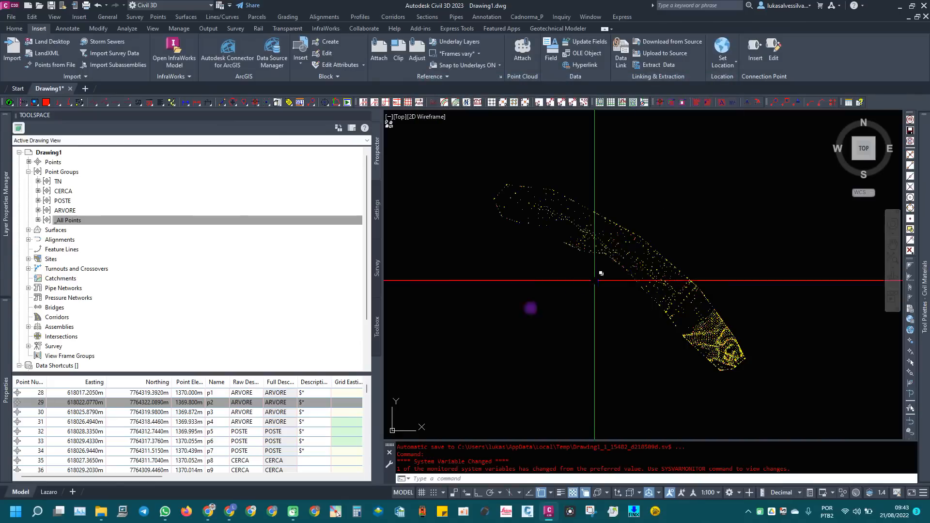
- Open TN.txt from the 05-Arquivos folder, review the point numbers and descriptions of its lines, and close it
left_click(101, 512)
left_click(446, 267)
double_click(447, 268)
scroll(449, 209, "down", 10)
scroll(449, 209, "up", 4)
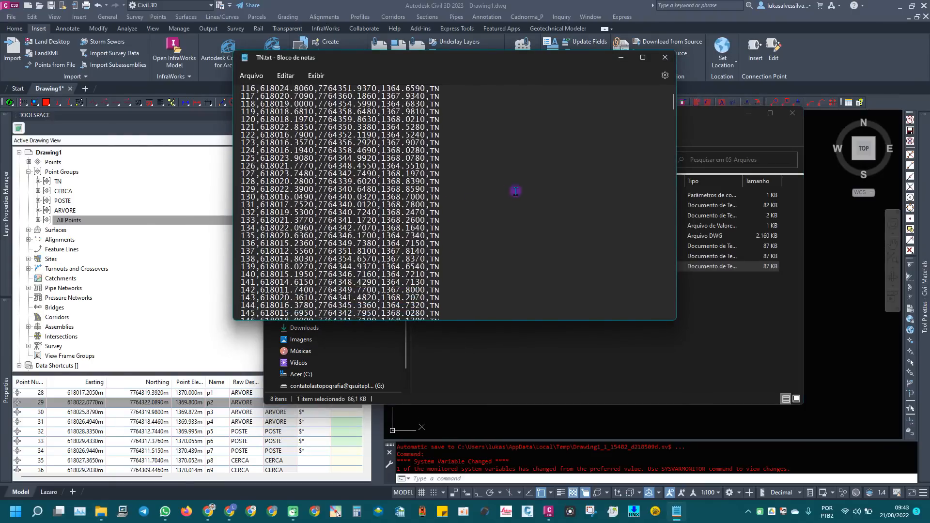
scroll(537, 196, "up", 7)
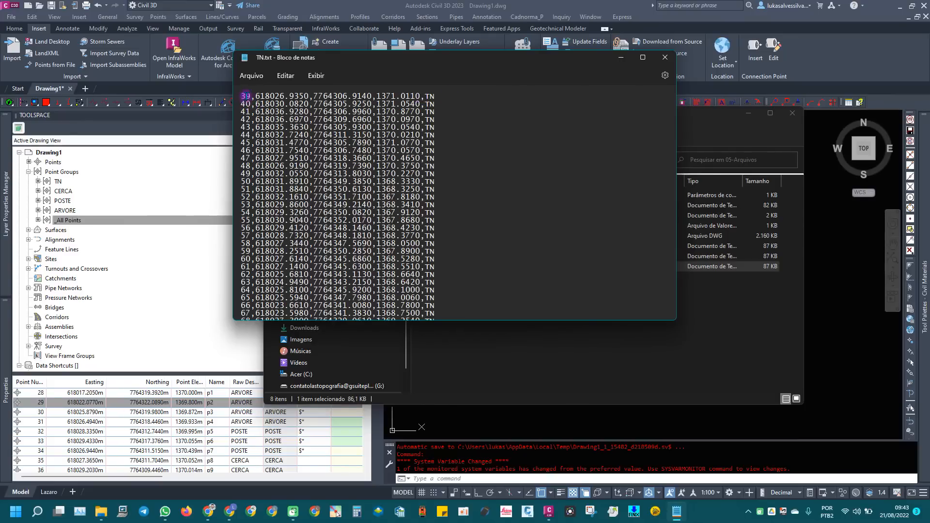
left_click_drag(241, 96, 256, 104)
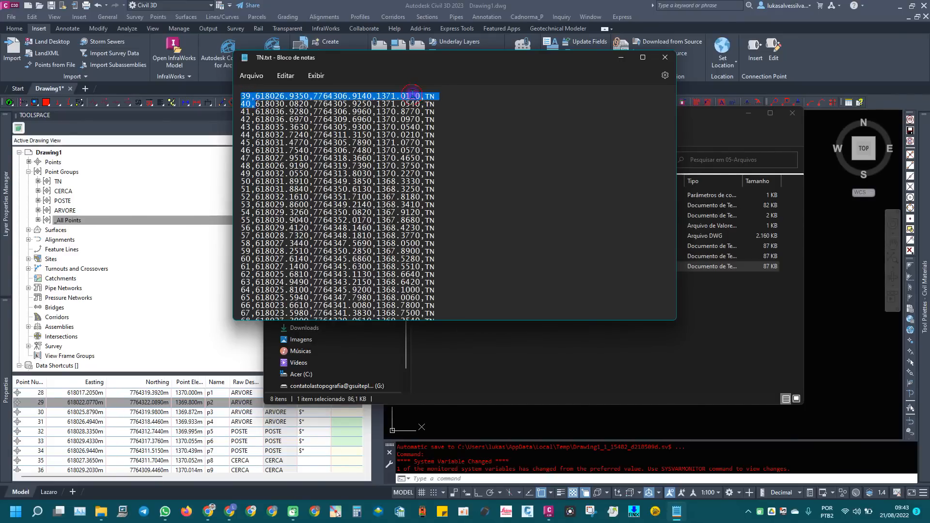
left_click_drag(425, 96, 435, 283)
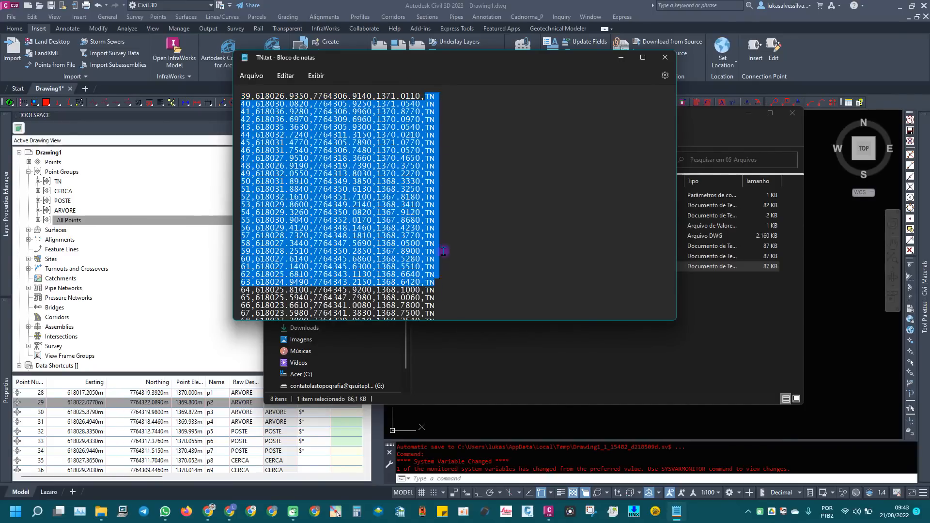
left_click_drag(442, 251, 438, 92)
left_click(665, 57)
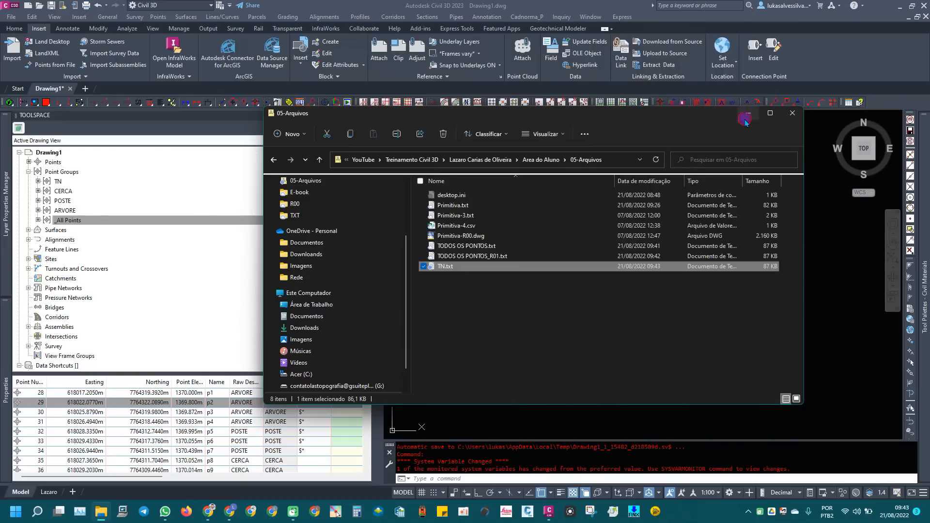
- Set up another PENZD (comma delimited) point export limited to the CERCA point group
left_click(65, 229)
right_click(70, 221)
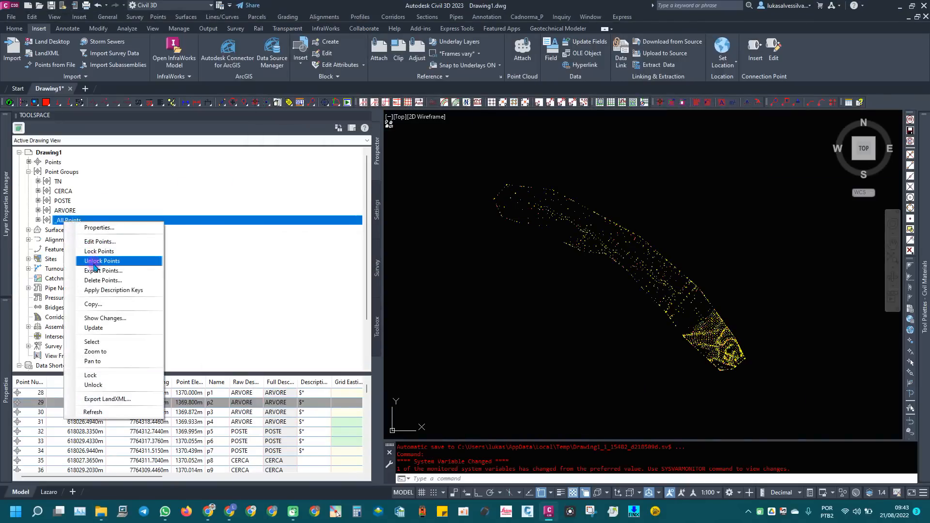
left_click(100, 268)
left_click(422, 139)
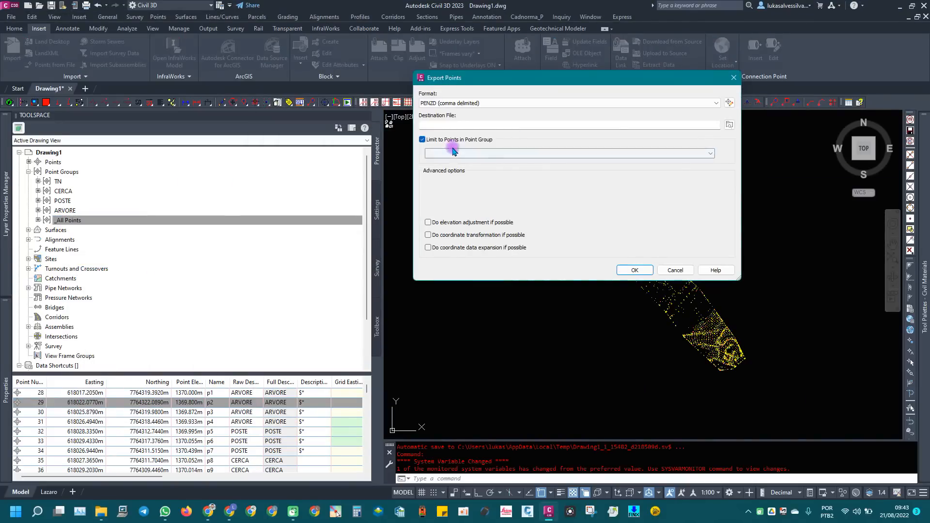
left_click(453, 154)
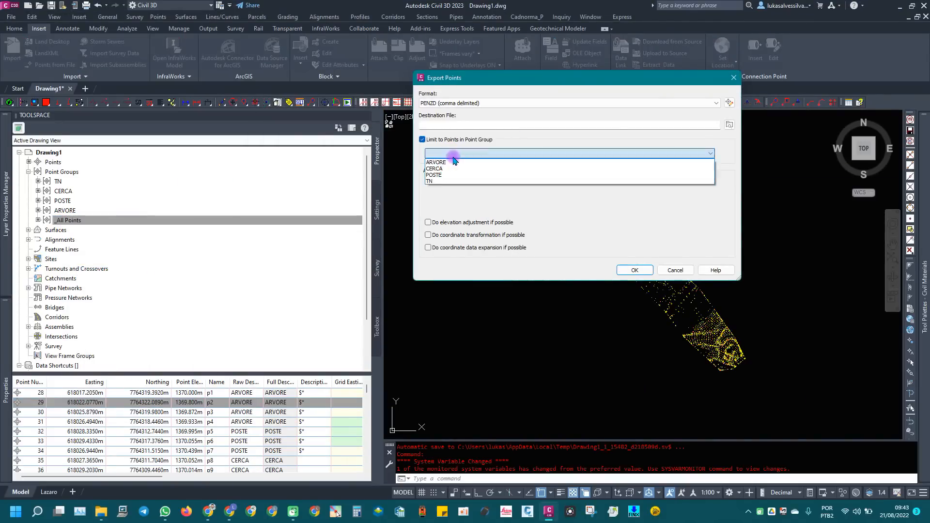
left_click(435, 181)
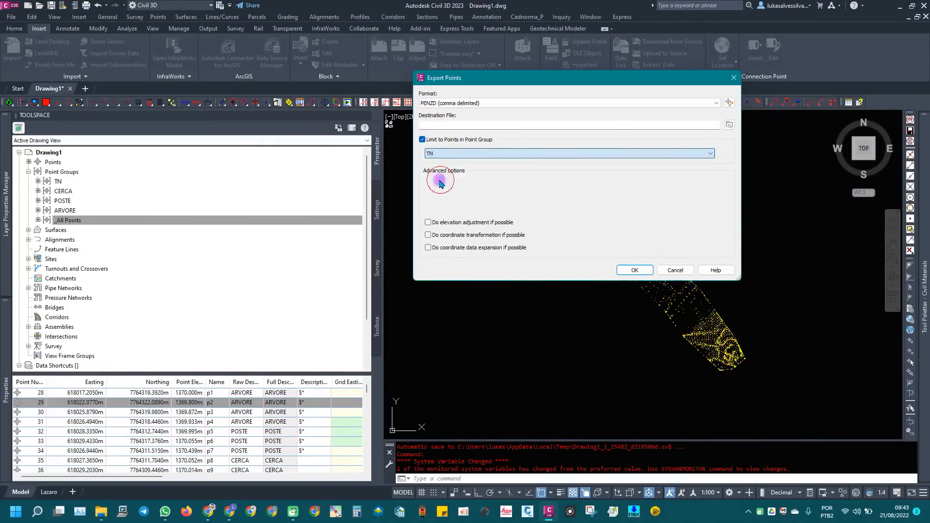
left_click(452, 154)
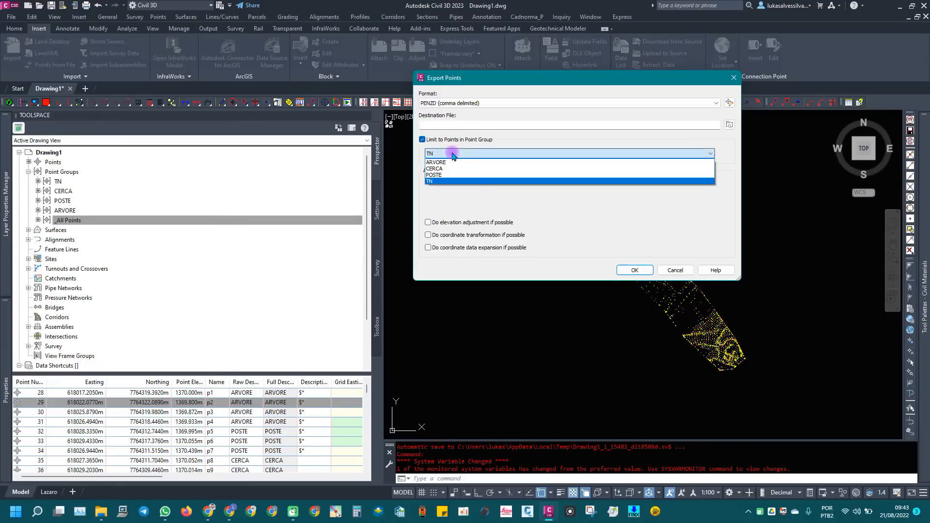
left_click(453, 168)
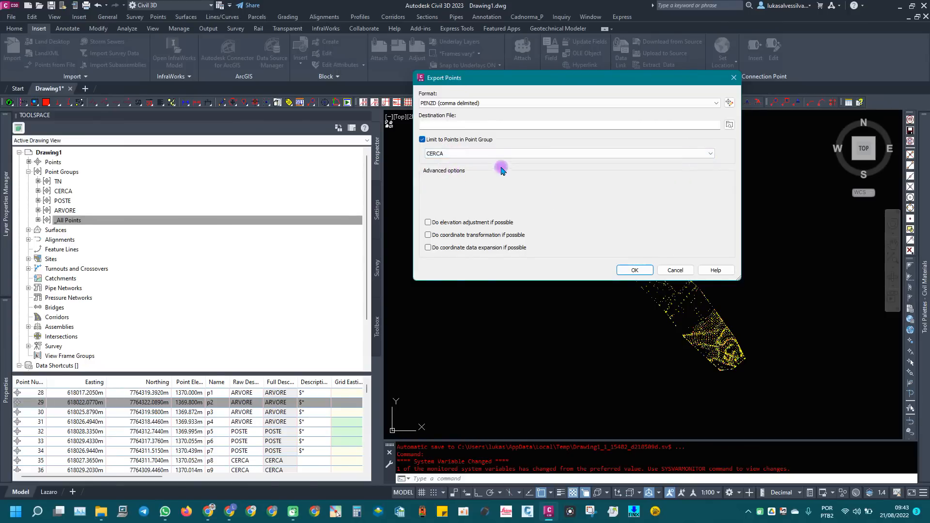
- Set the export destination to a file named CERCA in the 05-Arquivos folder and export the points
left_click(730, 126)
type("CERCA")
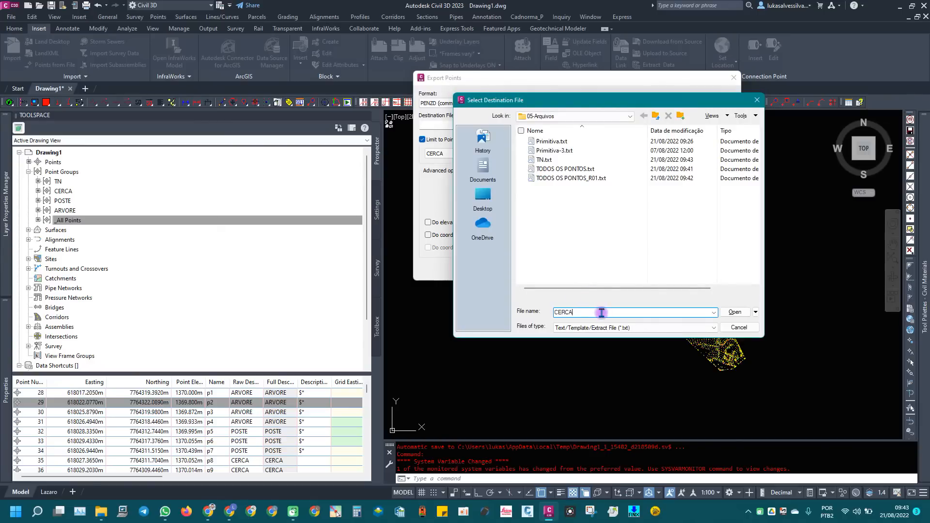
left_click(734, 312)
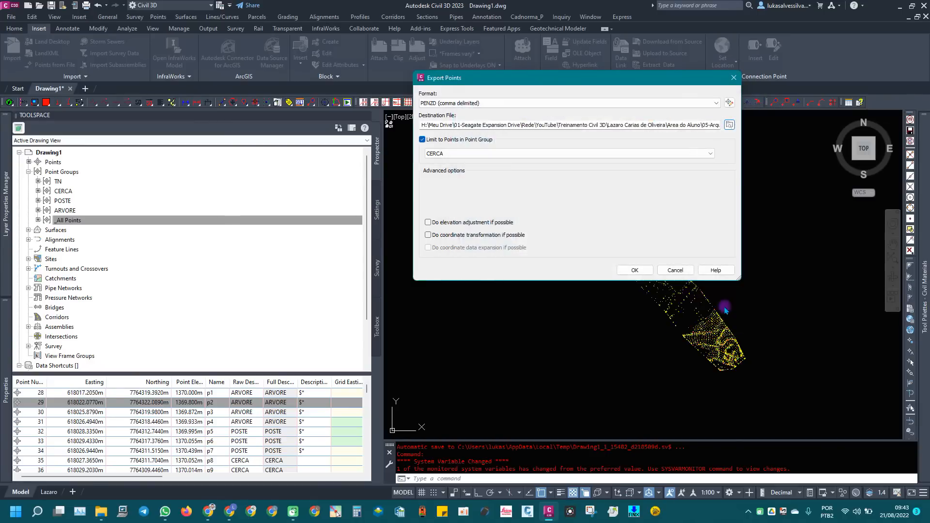
left_click(635, 271)
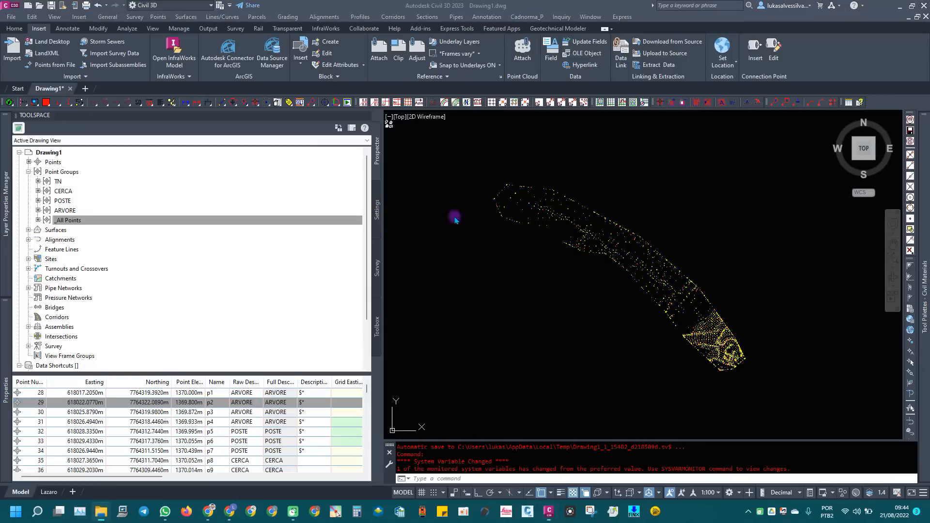
- Open CERCA.txt from the 05-Arquivos folder, review its exported point lines, and put the file and folder windows away
key("alt+Tab")
double_click(450, 279)
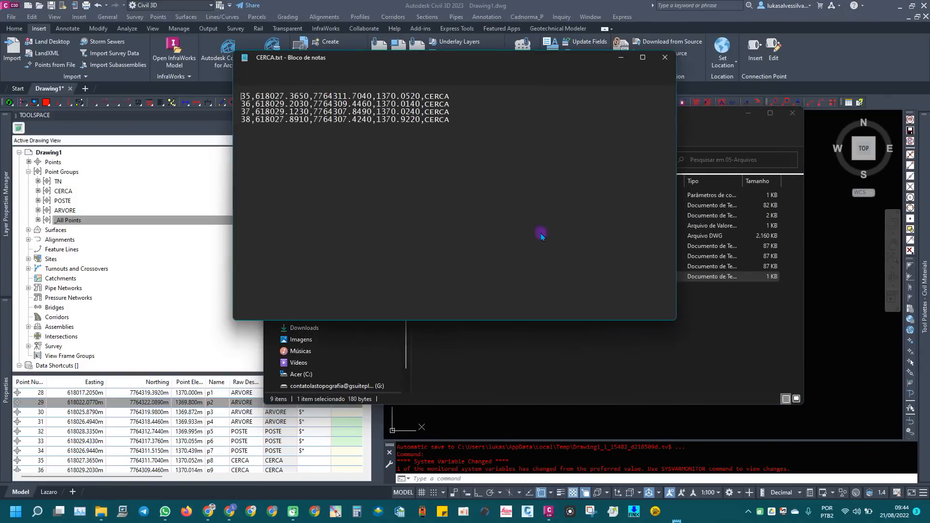
left_click_drag(462, 124, 254, 96)
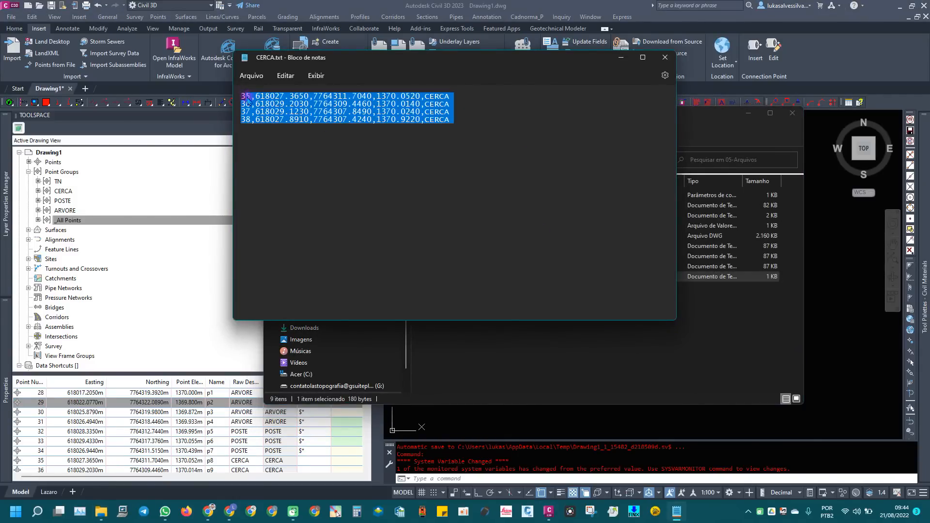
left_click(666, 57)
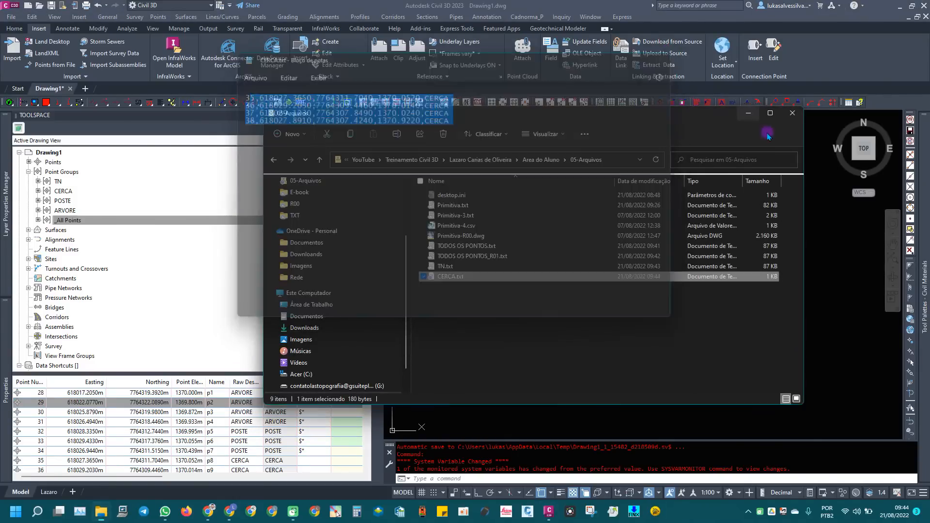
left_click(749, 115)
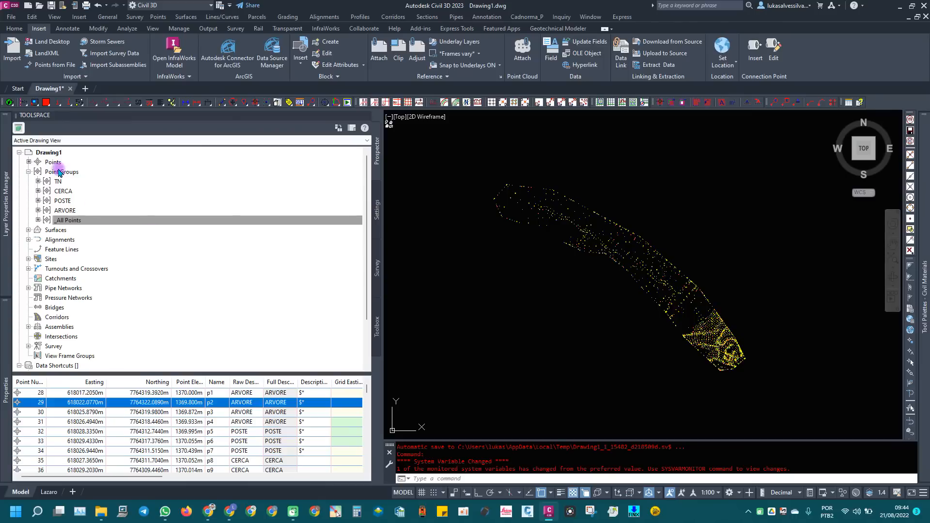
right_click(58, 172)
left_click(97, 177)
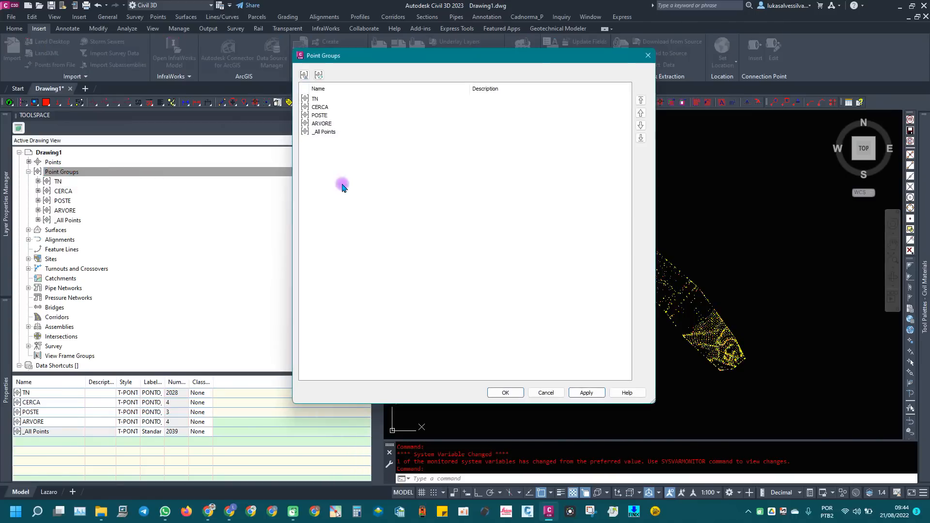
left_click(646, 54)
- Start a new point group and name it CRECA E TN
right_click(82, 178)
right_click(82, 175)
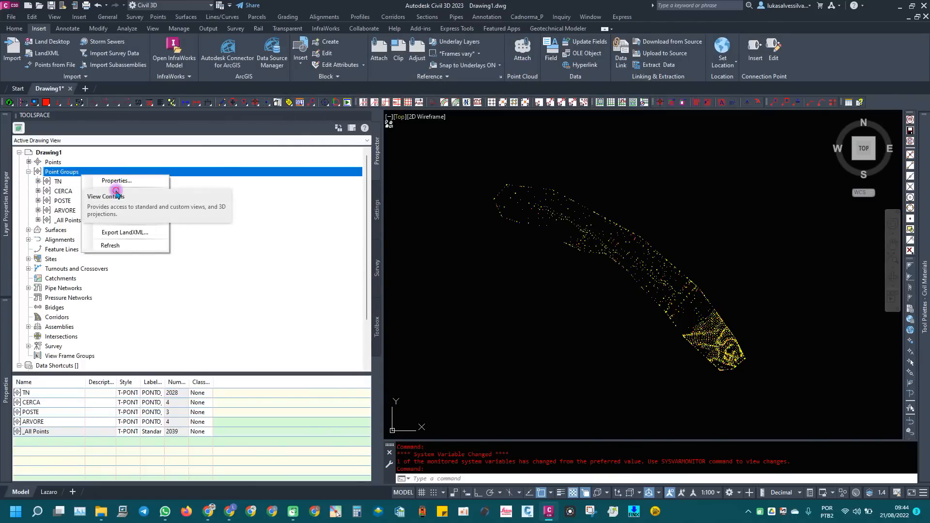
left_click(117, 192)
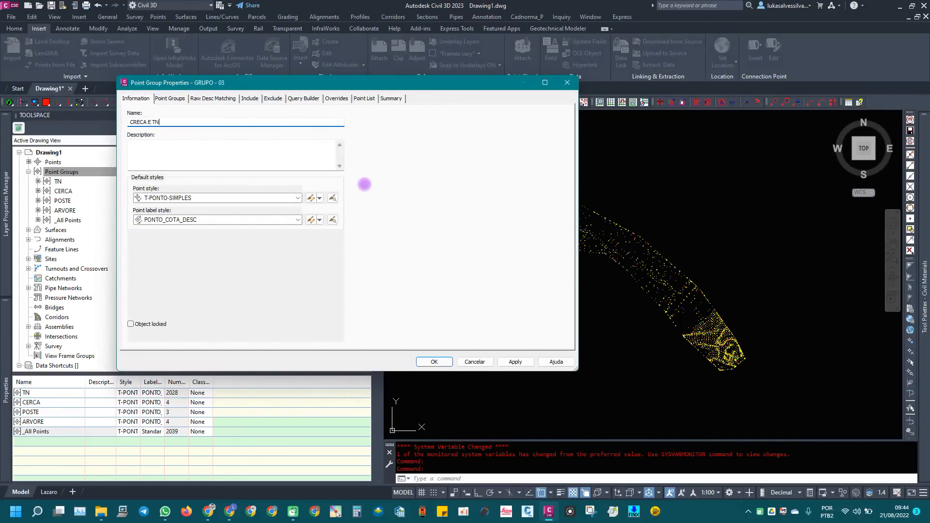
- Include points with raw descriptions matching CERCA,TN in the new group and create it
left_click(220, 98)
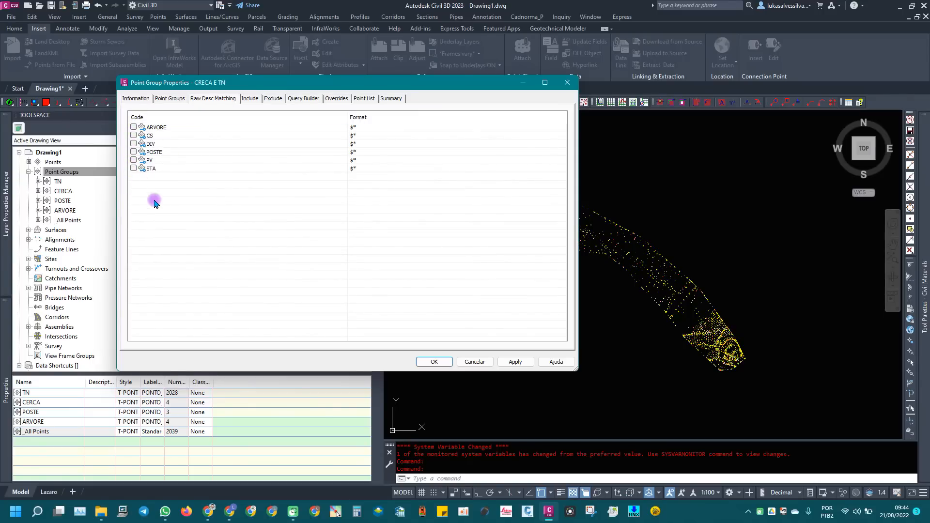
left_click(250, 99)
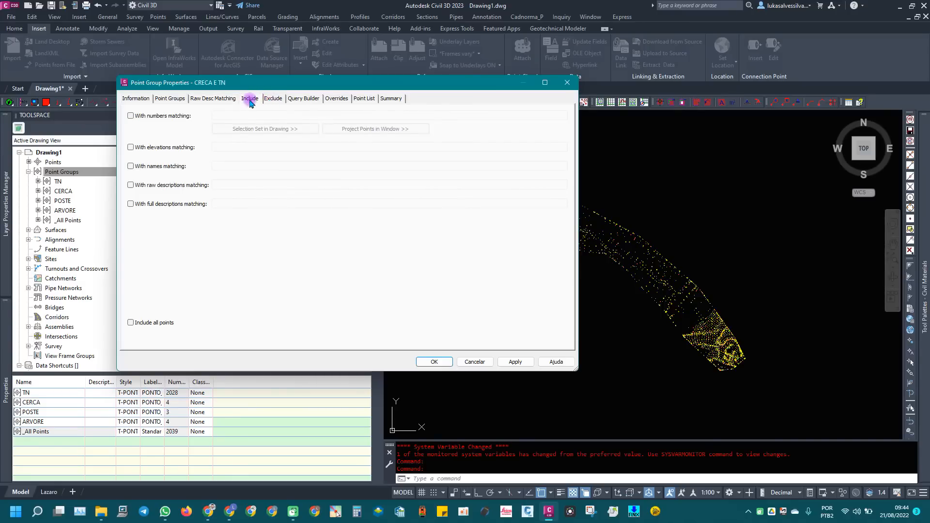
left_click(150, 188)
left_click(275, 187)
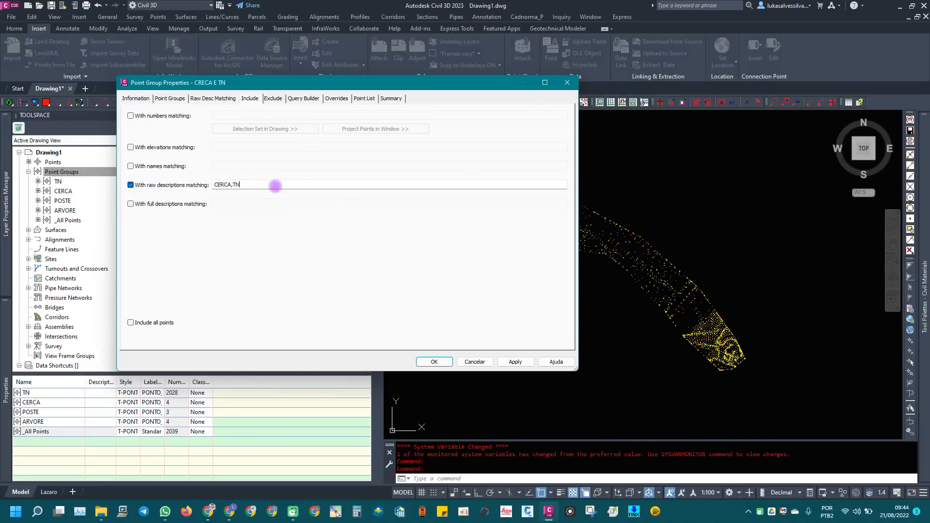
left_click(449, 363)
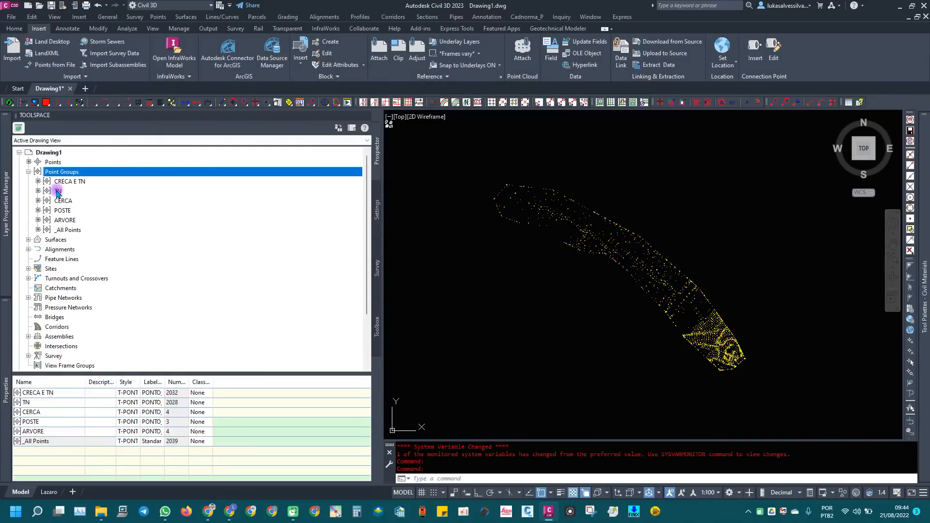
- Bring up the commands available for the CRECA E TN point group
right_click(71, 183)
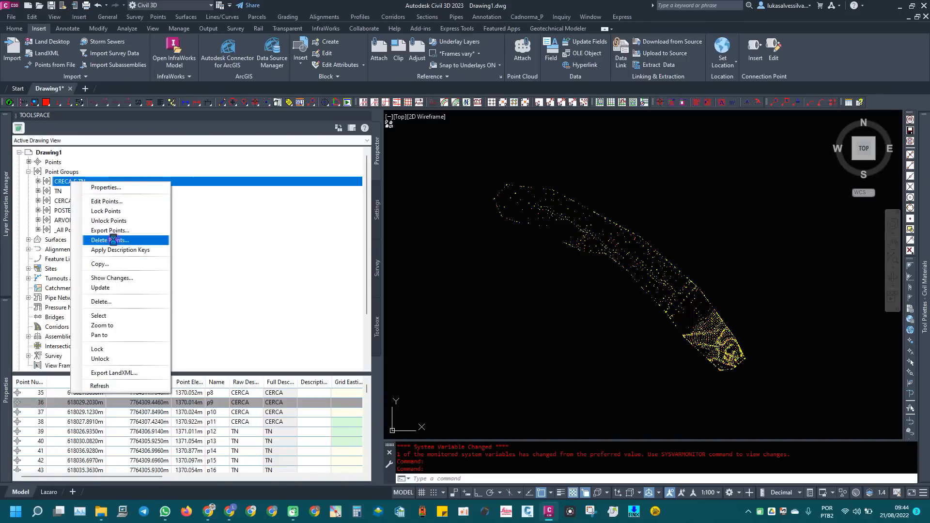